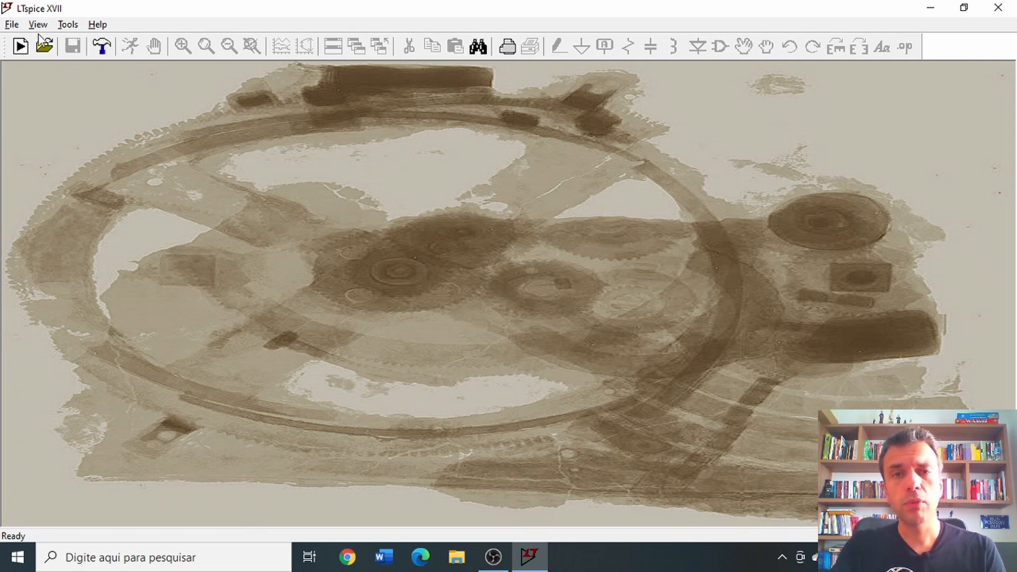
Step: Create a new schematic and place an LT1001 op-amp on it
click(19, 53)
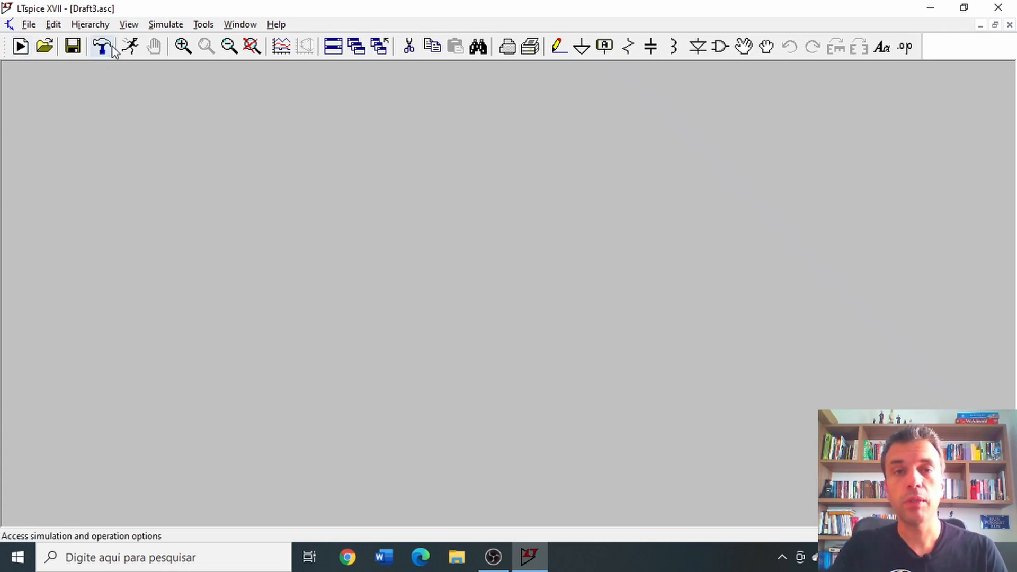
click(724, 47)
text(lt1001)
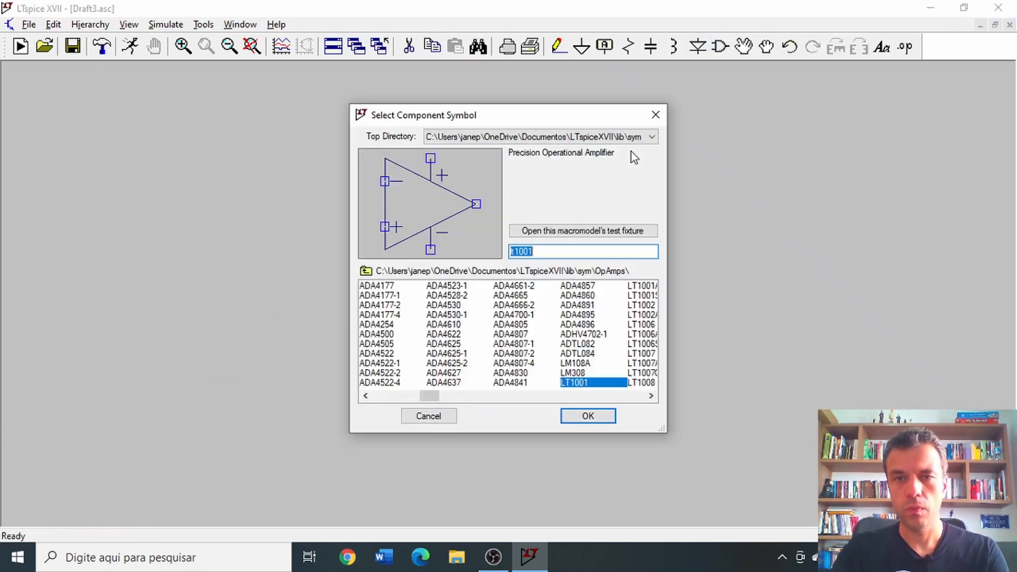
Step: Place two voltage sources, one directly above the other, well away from the op-amp
text(vol)
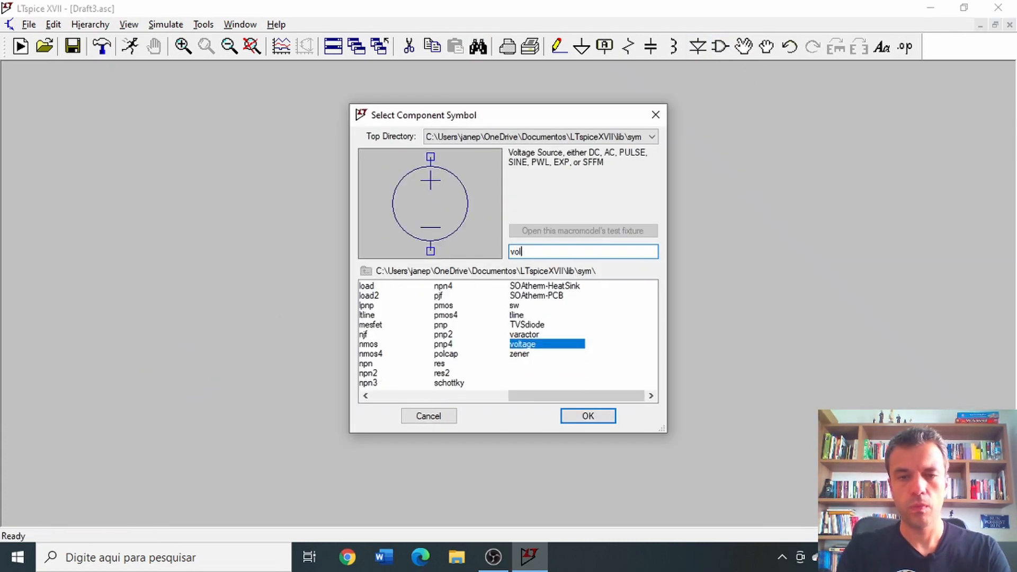
key(Return)
scroll(152, 330, down, 3)
click(816, 117)
click(816, 195)
key(Escape)
Step: Place a ground symbol beside source V2
key(g)
click(884, 181)
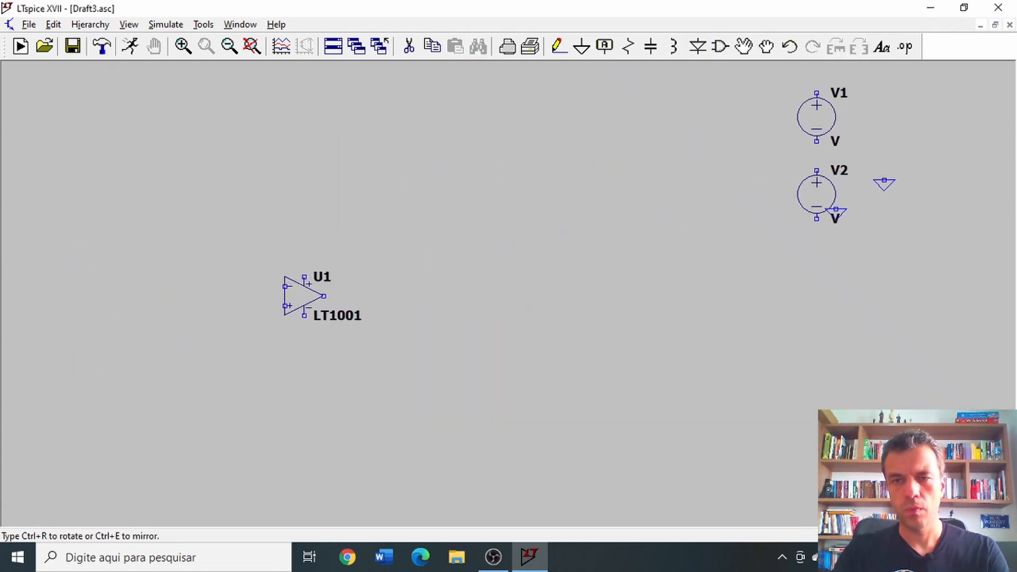
key(Escape)
Step: Add two +12V net labels, one above source V1 and one on the op-amp's input side
text(n+12V)
key(Return)
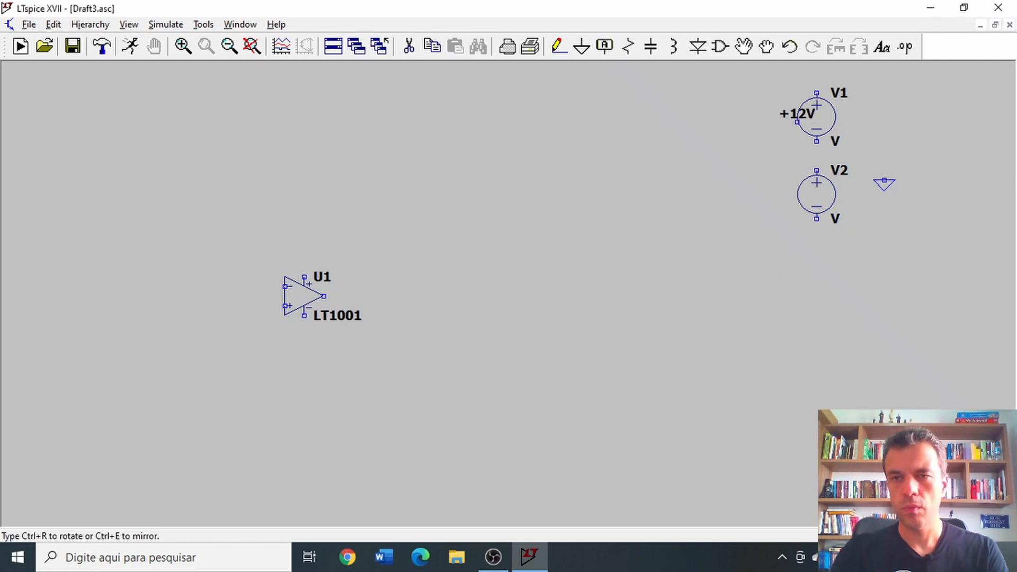
click(840, 92)
click(192, 286)
key(Escape)
Step: Add a -12V net label below source V2
text(n-12V)
key(Return)
click(841, 315)
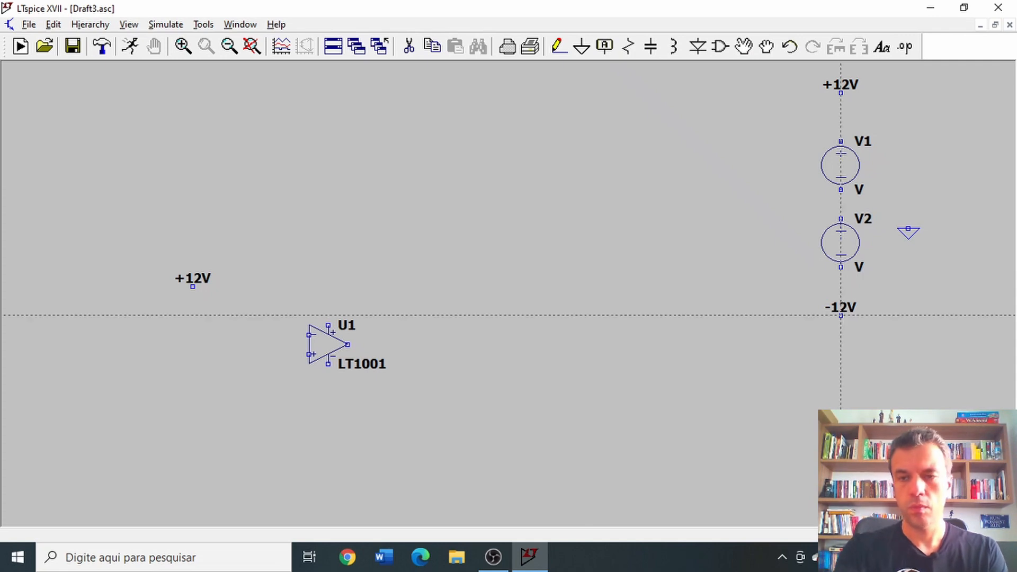
Step: Wire V1 and V2 in series between the +12V and -12V labels, with their midpoint connected to ground
click(840, 315)
click(840, 267)
click(840, 219)
click(840, 190)
click(840, 208)
click(909, 228)
click(841, 142)
click(841, 93)
key(Escape)
Step: Copy the +12V and -12V labels onto the op-amp's positive and negative supply pins
key(F6)
click(841, 86)
click(328, 325)
click(840, 329)
click(328, 364)
Step: Place two vertical resistors, R1 above R2, on the input side of the op-amp
key(r)
click(241, 253)
click(241, 446)
key(Escape)
Step: Wire R1 to R2 and connect their junction to the op-amp's non-inverting input
key(F3)
click(240, 277)
click(241, 422)
click(241, 354)
click(309, 354)
Step: Wire the feedback loop from the inverting input to the op-amp output and extend the output wire outward
click(309, 335)
click(280, 335)
click(396, 277)
click(347, 344)
click(396, 344)
click(473, 344)
key(Escape)
Step: Add a net label vout_ampopt at the end of the op-amp's output wire
key(F4)
text(voucm)
key(BackSpace)
key(BackSpace)
text(t_ampopt)
key(Return)
click(472, 344)
key(Right)
key(BackSpace)
key(Return)
key(F9)
Step: Move the unconnected +12V label to just above resistor R1
key(F8)
click(200, 275)
click(241, 208)
key(Escape)
Step: Rename the output net label as vout_ampop
right_click(525, 345)
key(Right)
key(BackSpace)
key(Return)
Step: Wire the +12V label to the upper end of R1 and place a ground at the lower end of R2
key(F3)
click(241, 208)
click(241, 228)
key(g)
click(241, 470)
key(Escape)
key(space)
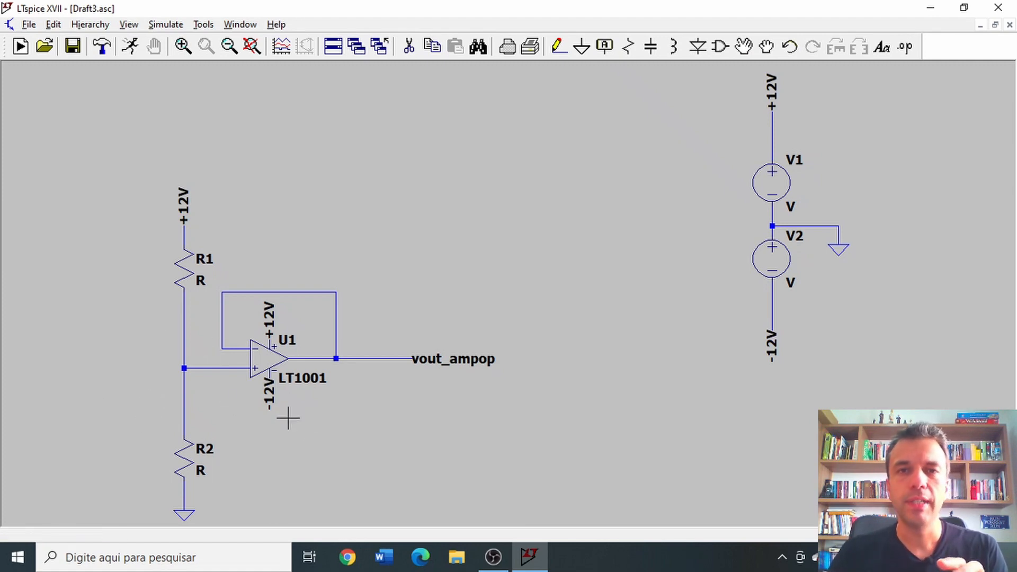
Step: Set the resistance of R1 to 1k
right_click(182, 276)
text(1k)
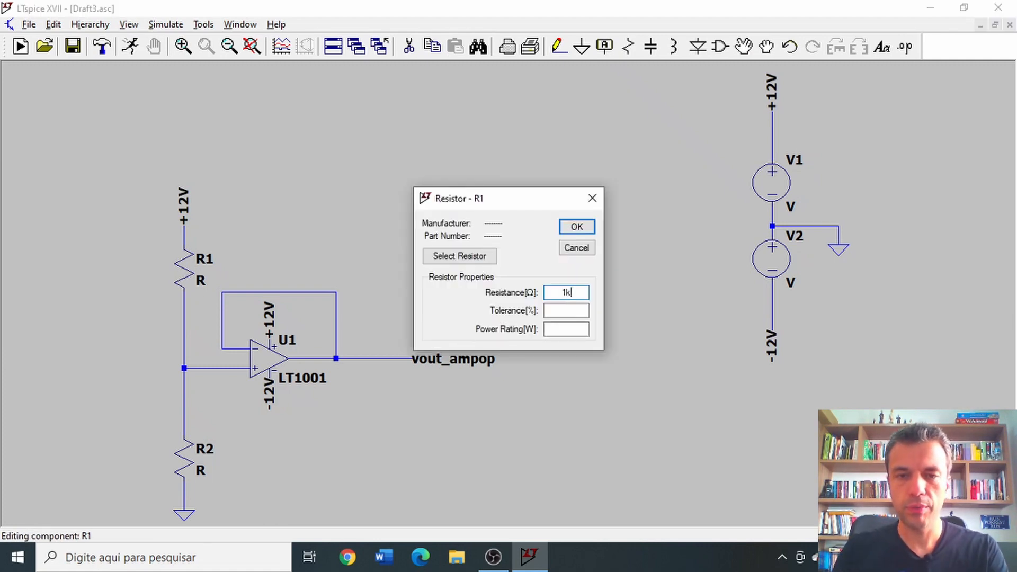
key(Return)
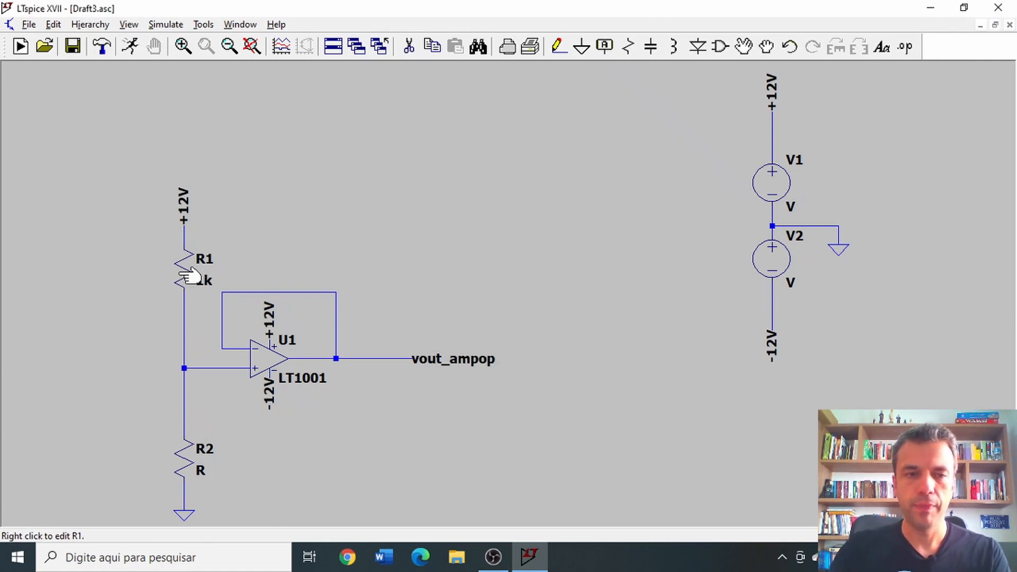
Step: Set the resistance of R2 to the parameter {R}
right_click(193, 457)
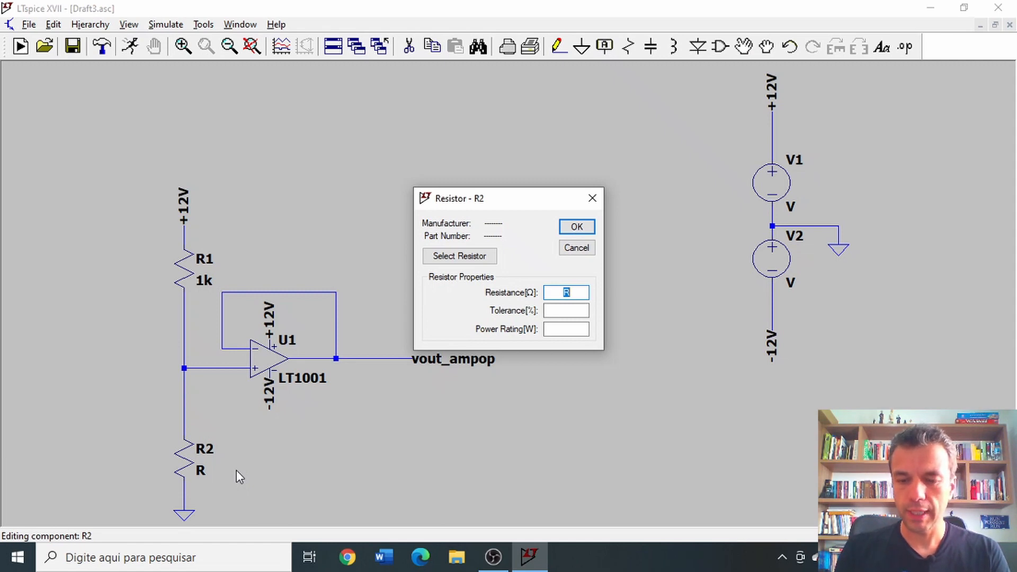
text(R)
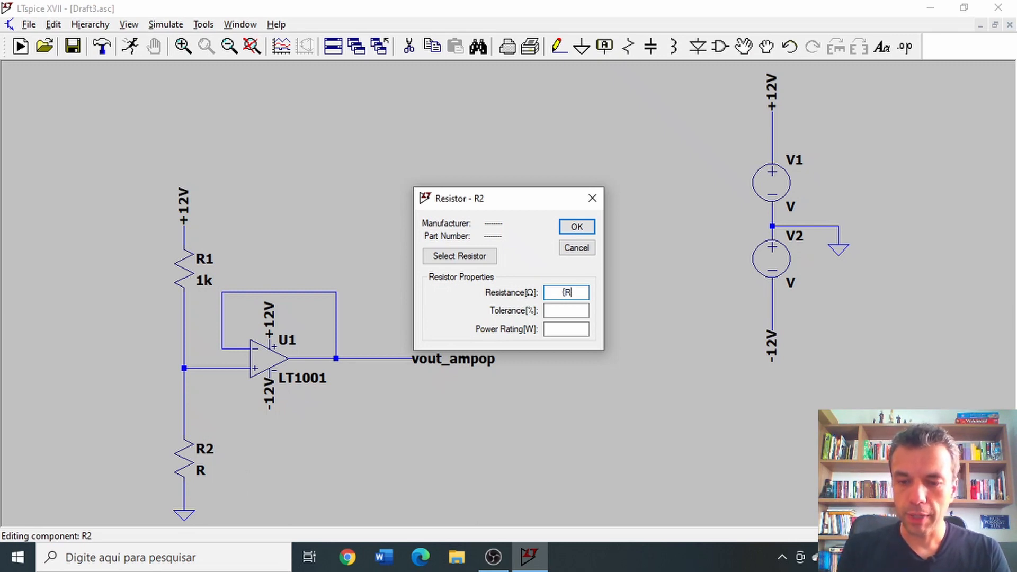
text(})
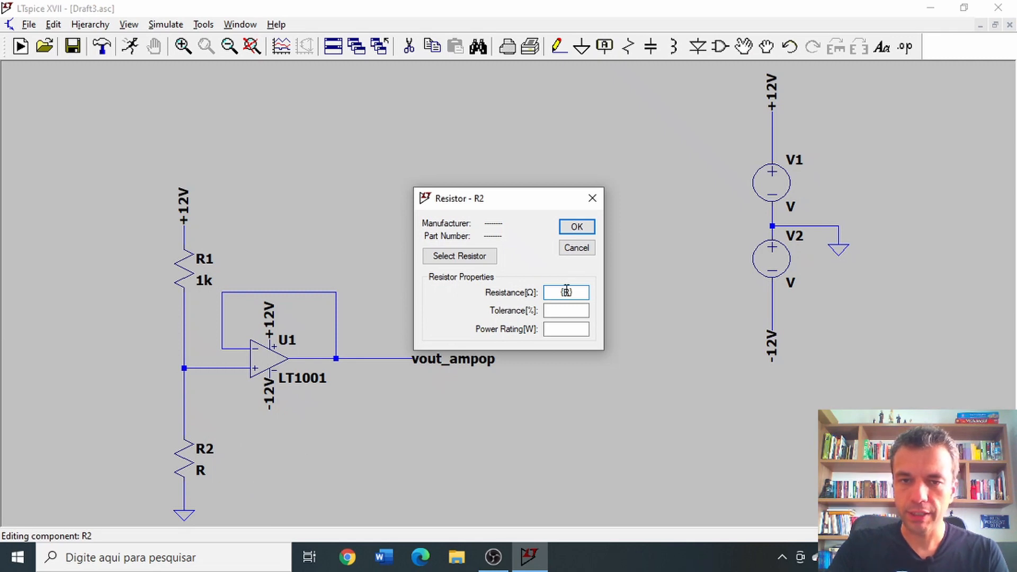
click(562, 307)
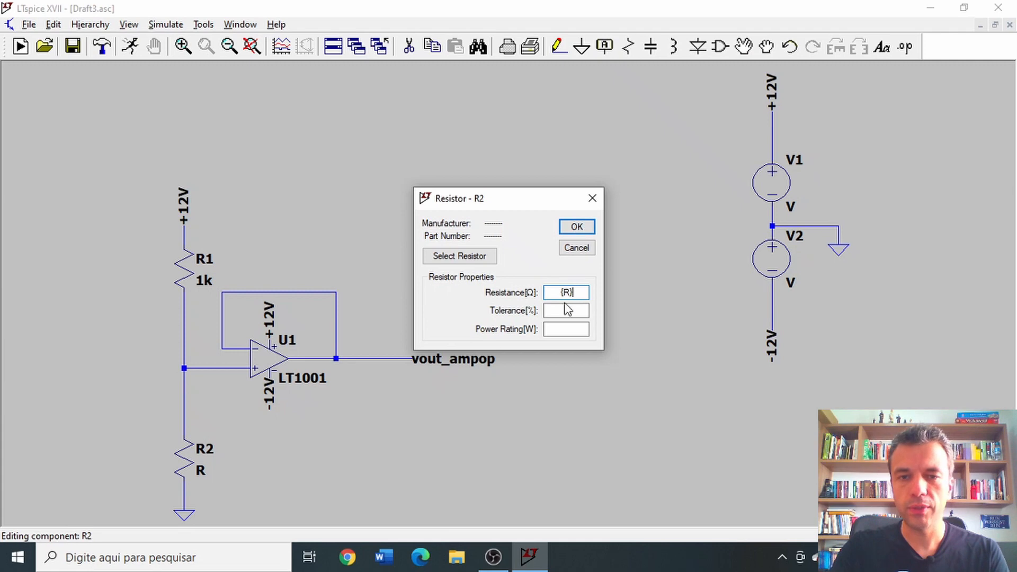
click(577, 228)
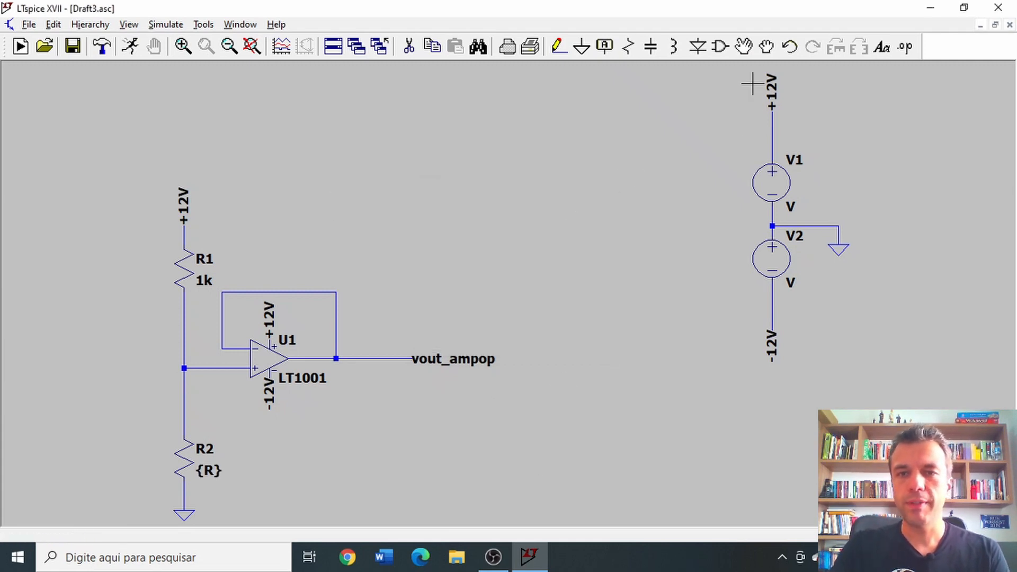
Step: Add the SPICE directive ".step param R 1k 10k 1k" above the op-amp circuit
click(905, 48)
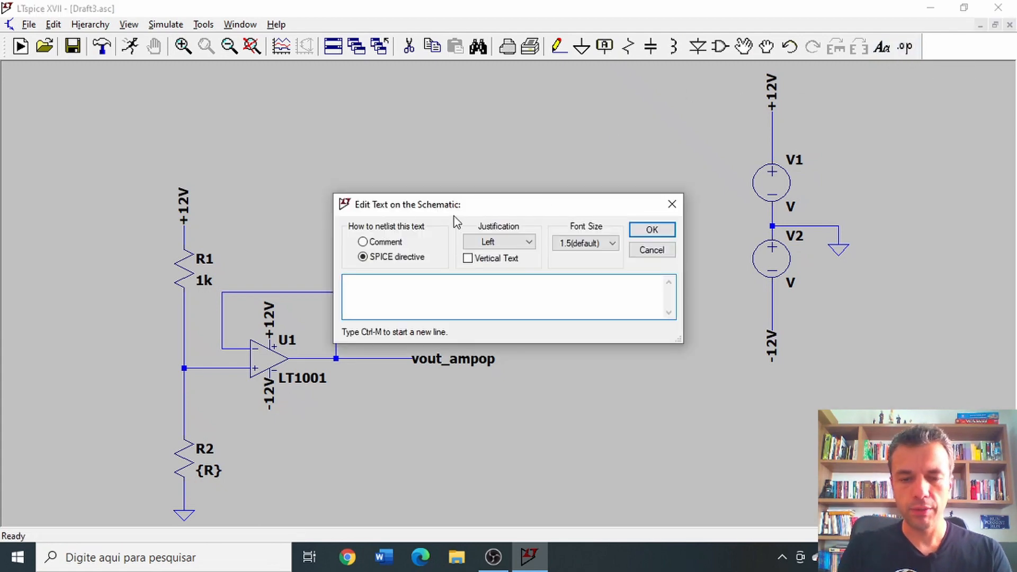
text(.step)
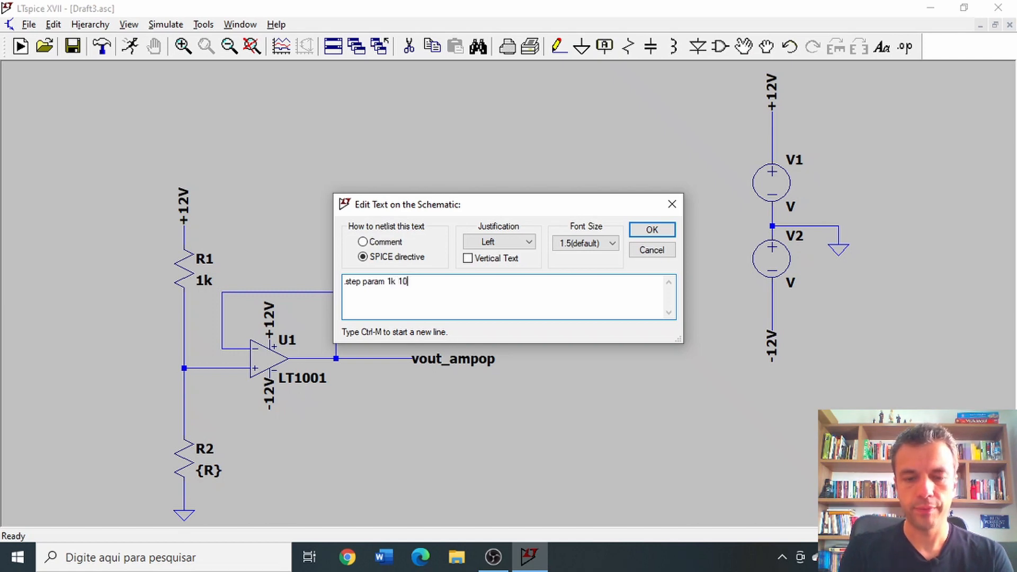
text(param 1k 10k 1k)
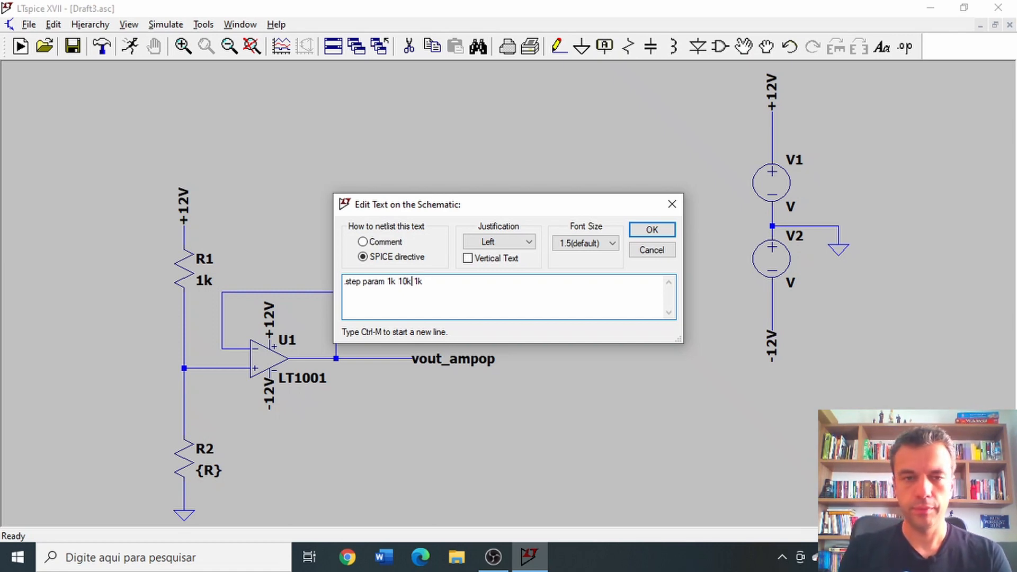
text({)
key(BackSpace)
text(R)
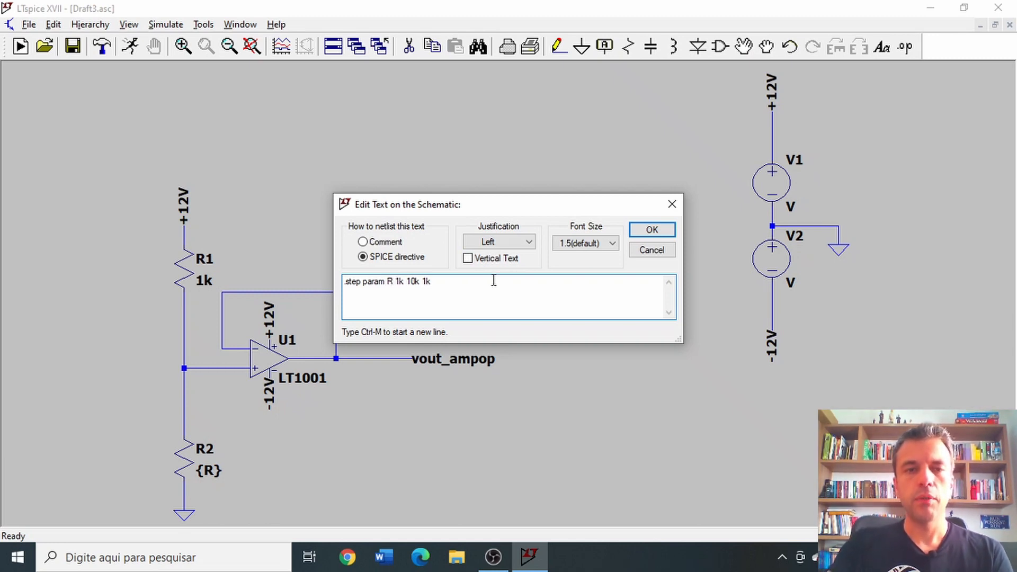
click(651, 229)
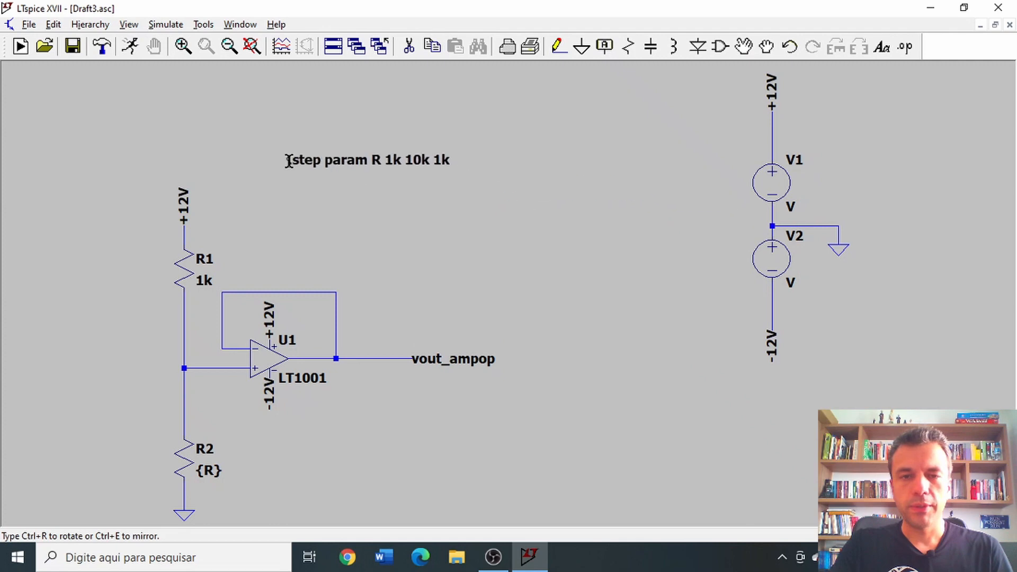
click(276, 132)
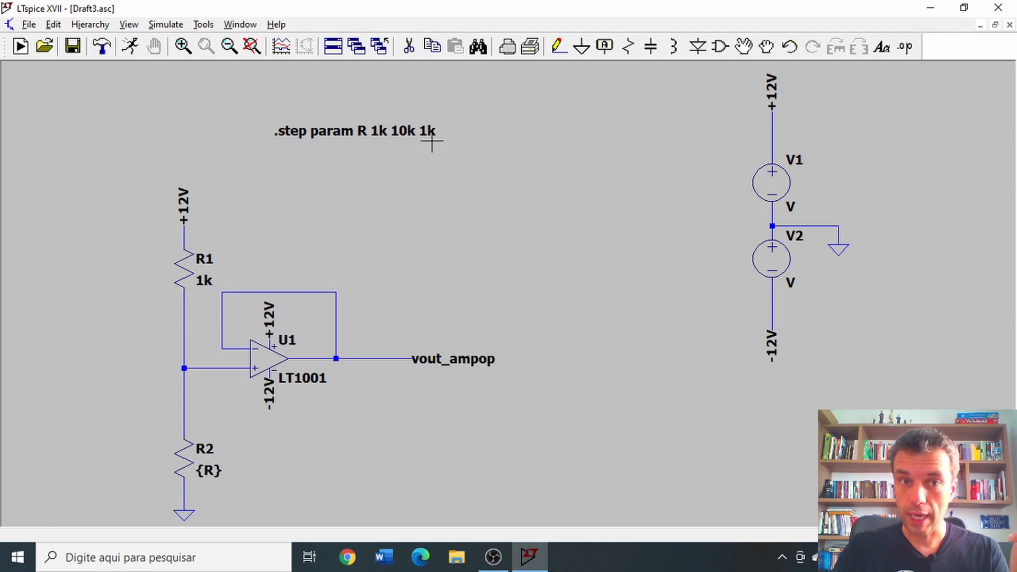
right_click(390, 160)
click(382, 136)
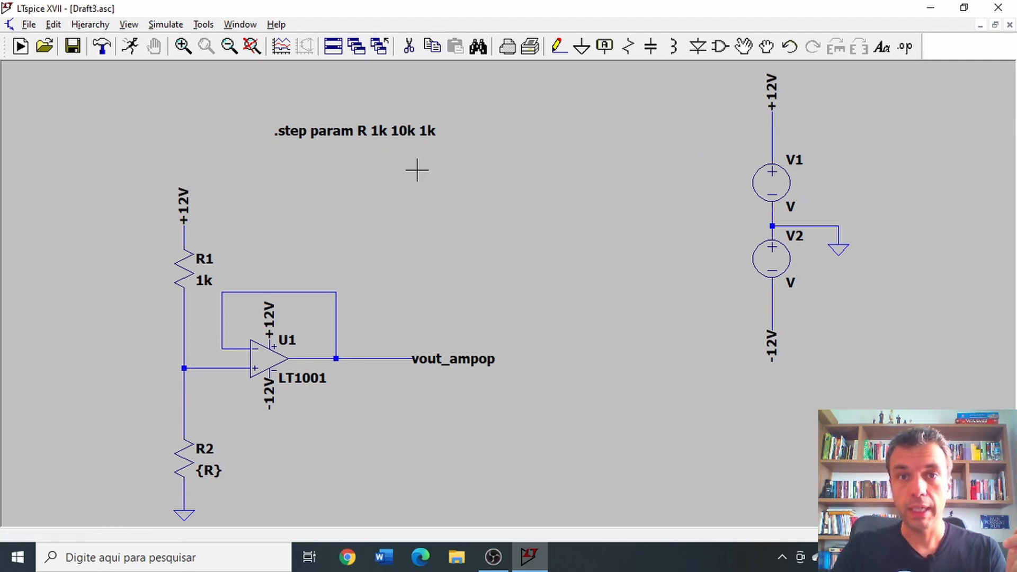
click(905, 48)
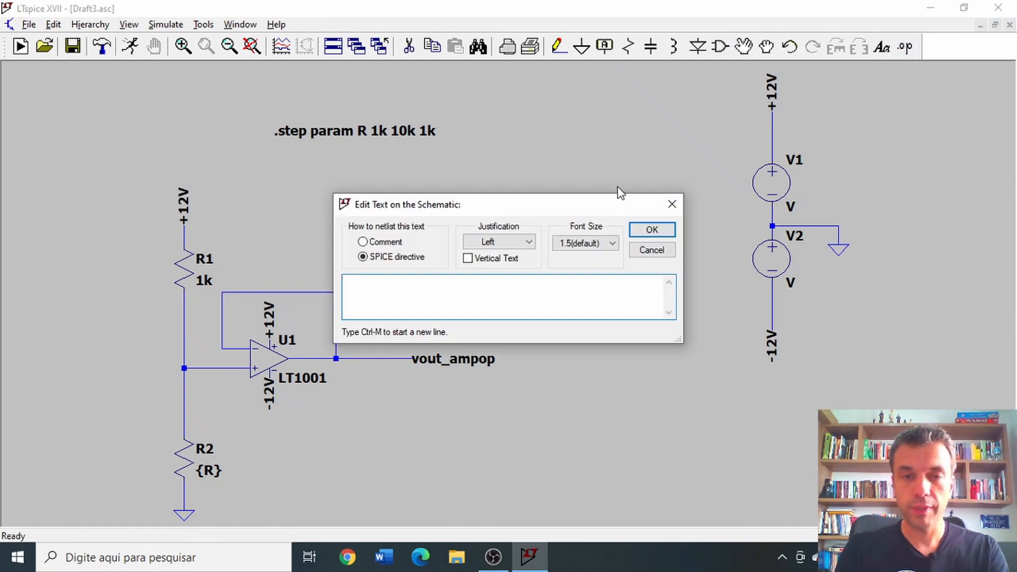
key(Escape)
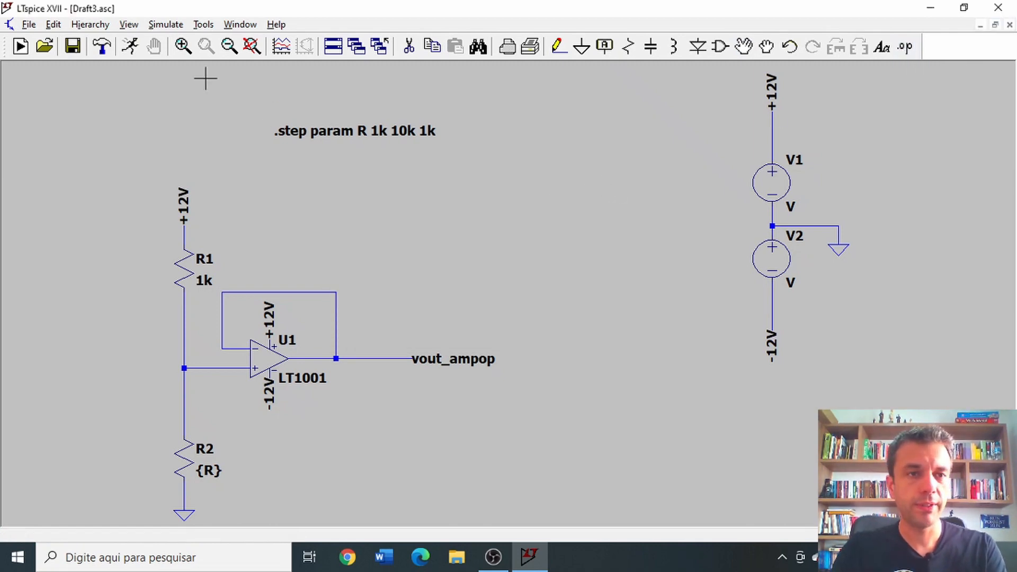
Step: Run a transient simulation with a stop time of 1 and close the error log
click(133, 50)
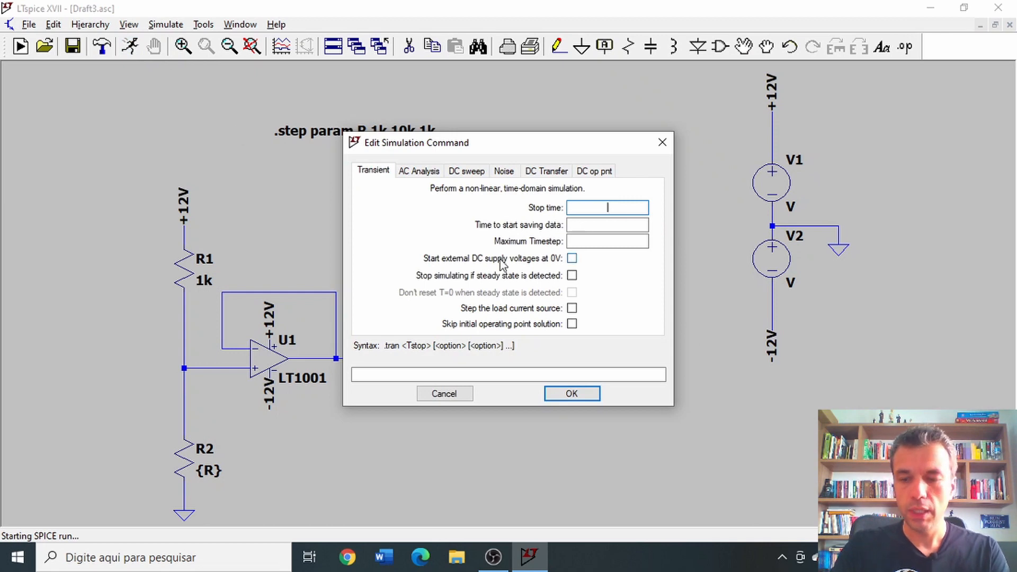
text(1)
key(Return)
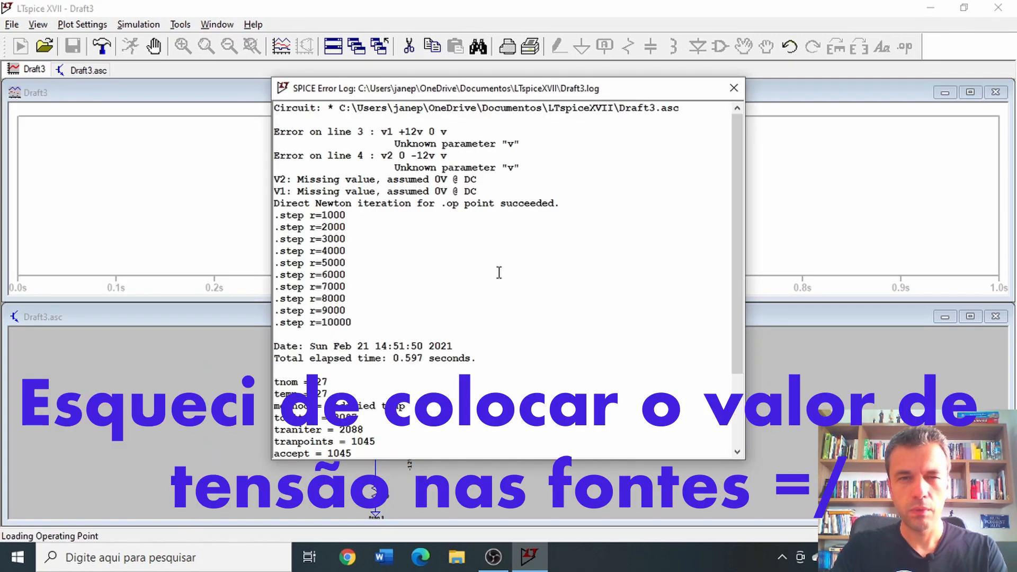
click(734, 88)
Step: Maximize the schematic and set both voltage sources, V1 and V2, to 12 V
double_click(650, 321)
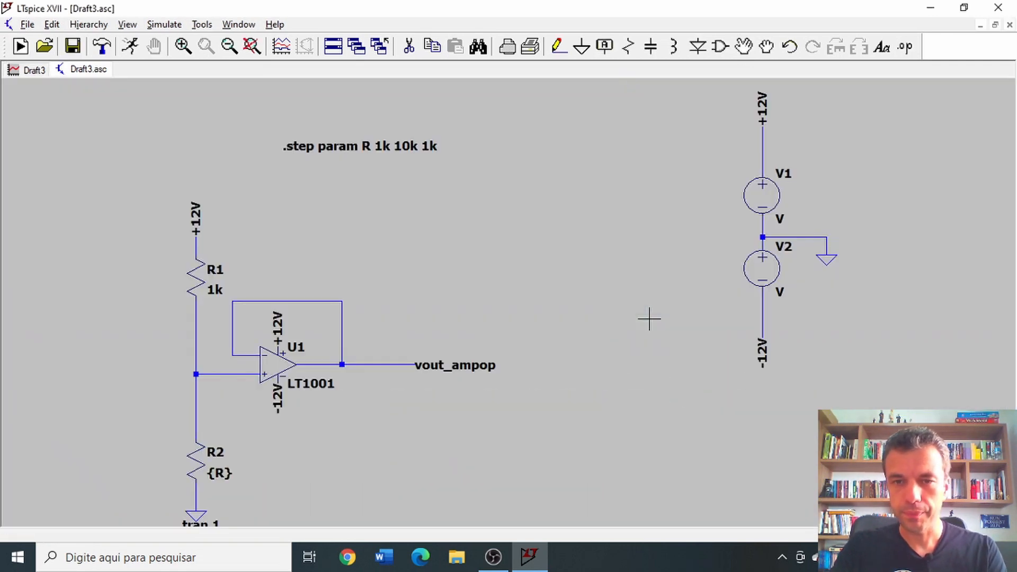
right_click(762, 197)
text(12)
key(Return)
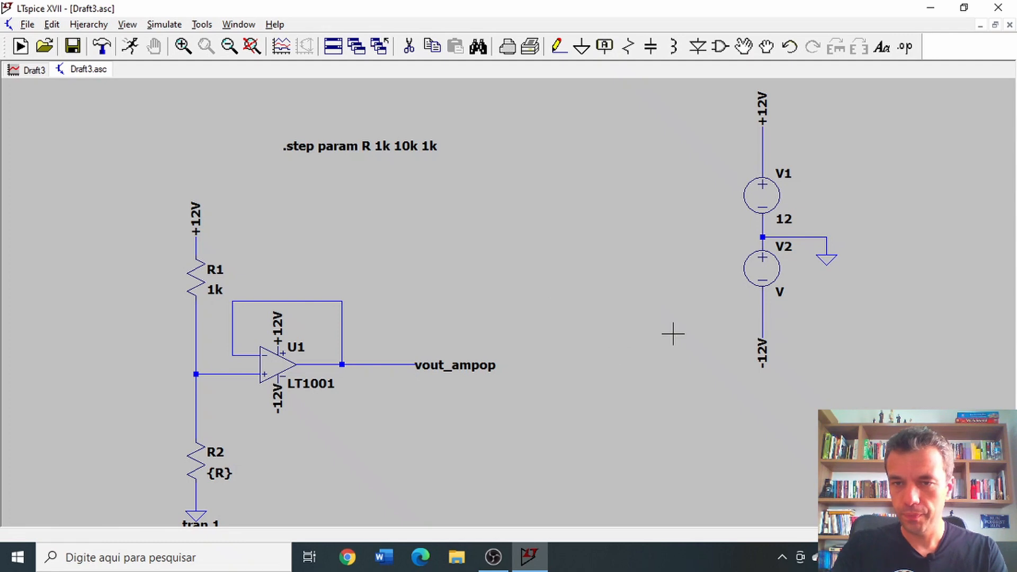
right_click(767, 271)
text(12)
key(Return)
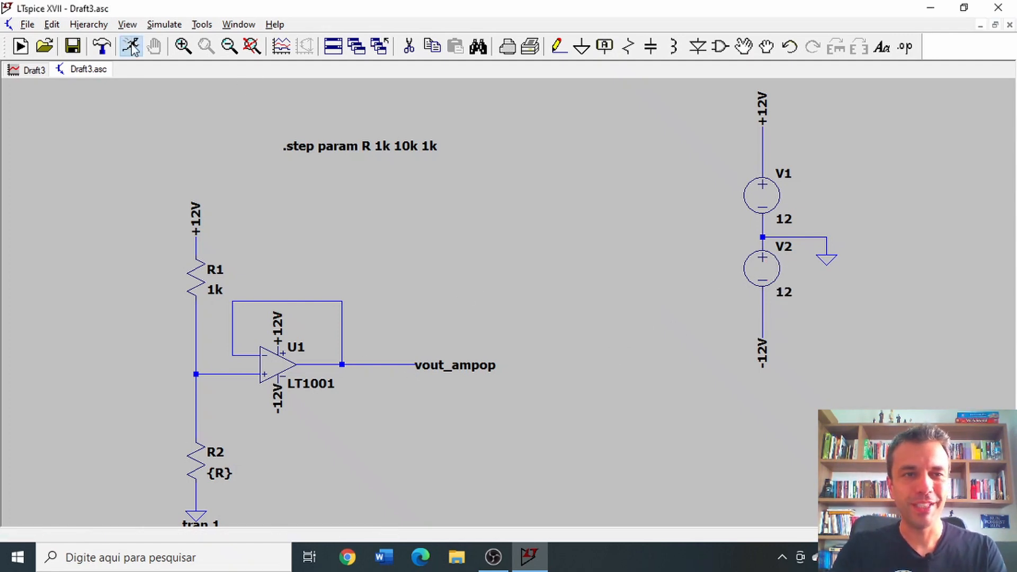
Step: Rerun the simulation, plot the voltage at vout_ampop and maximize the waveform window
click(129, 47)
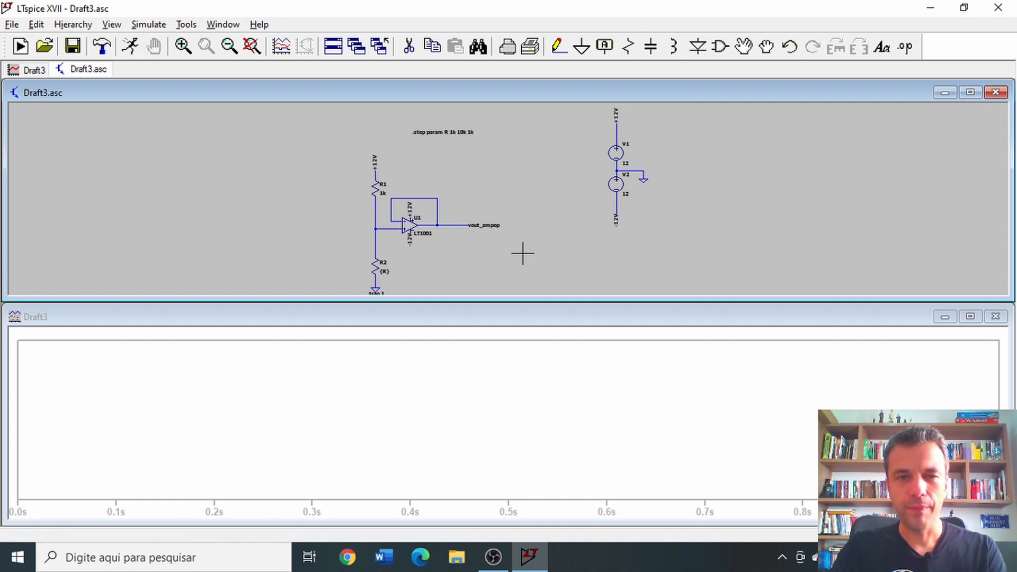
click(457, 225)
double_click(474, 318)
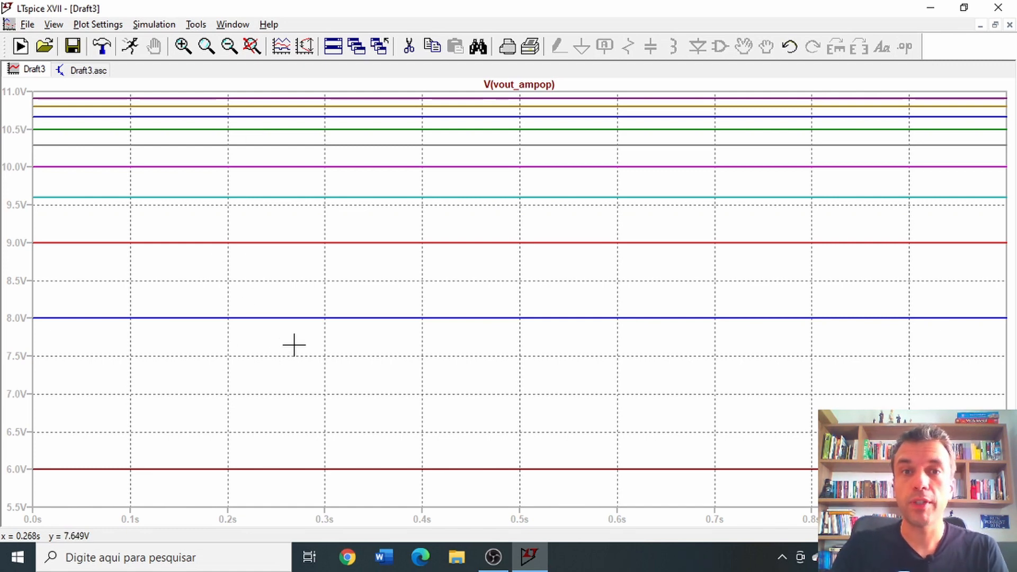
Step: Limit the displayed steps of the plot to step 10, with R at 10000
click(109, 28)
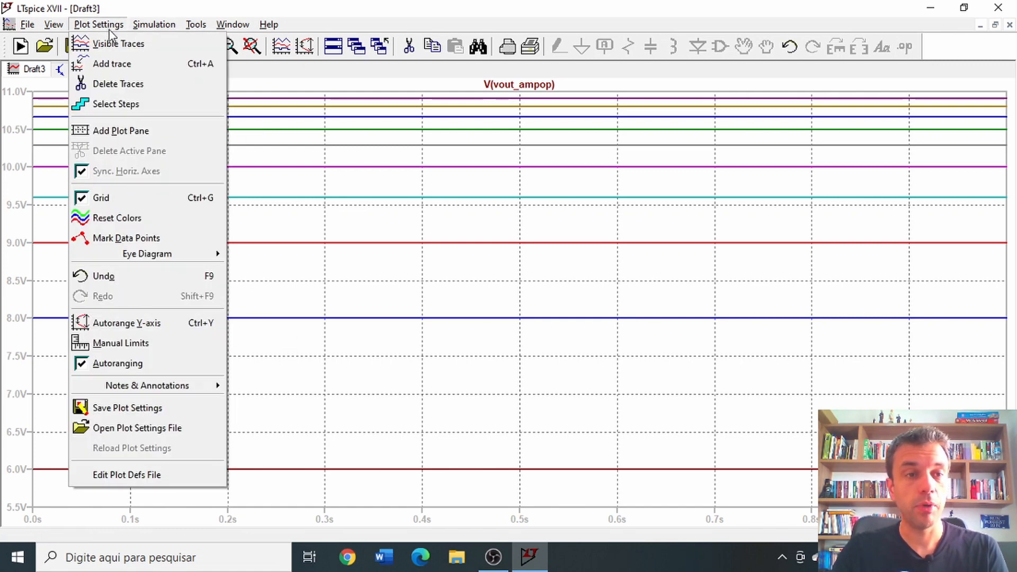
click(131, 105)
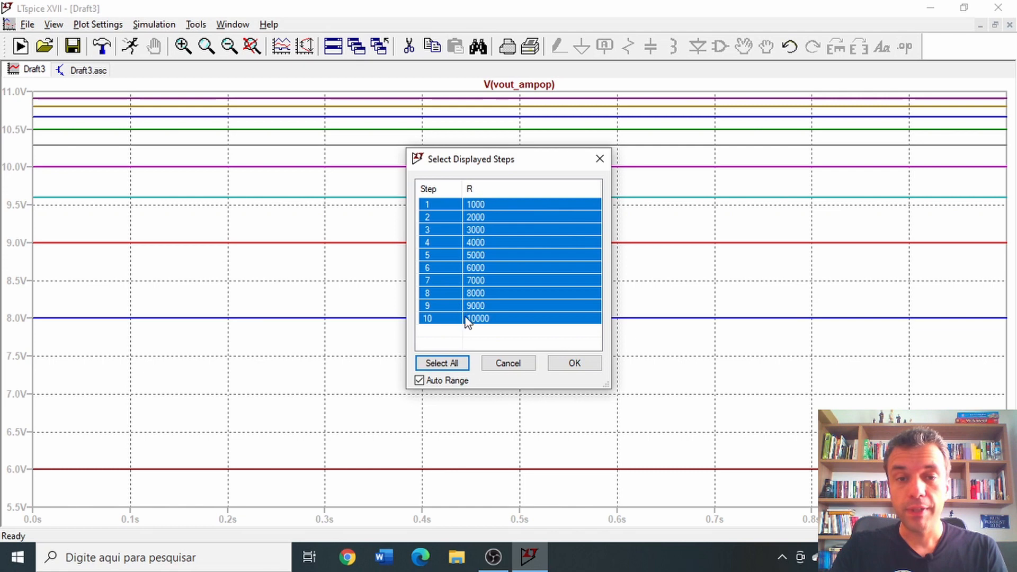
click(490, 319)
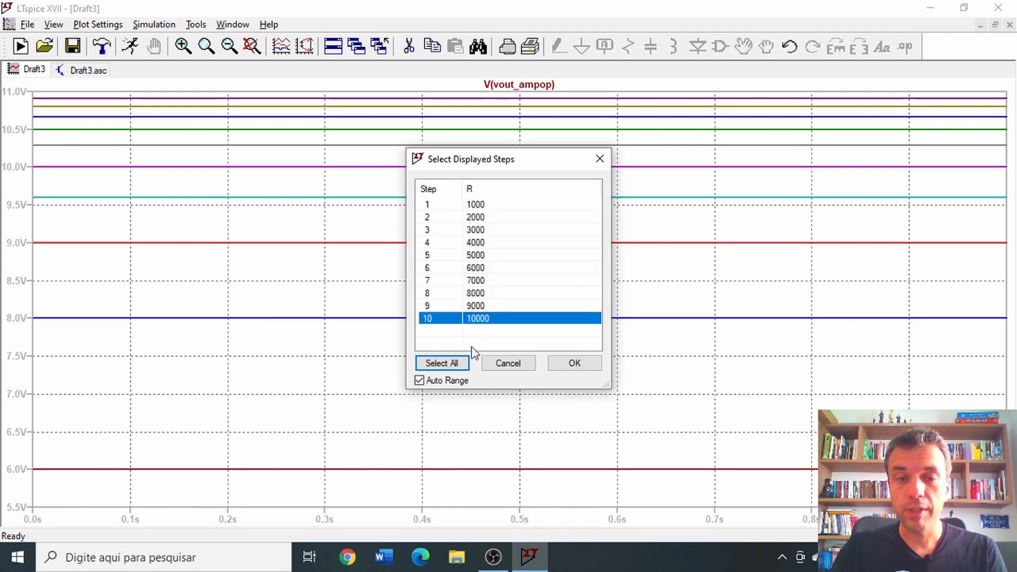
click(564, 366)
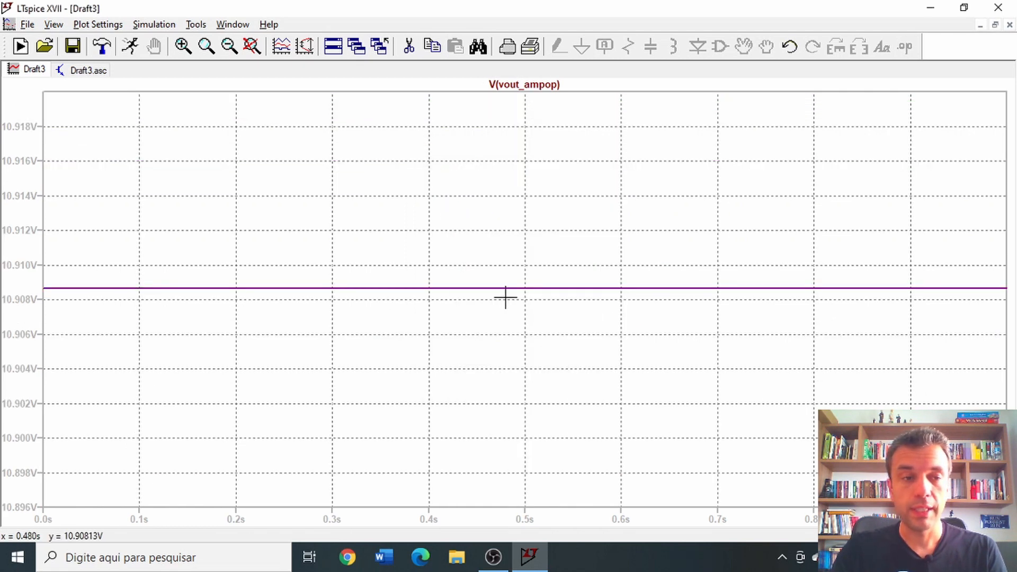
Step: Add a second plot pane and limit the displayed steps in all panes to 5 and 10, with R at 5000 and 10000
click(101, 25)
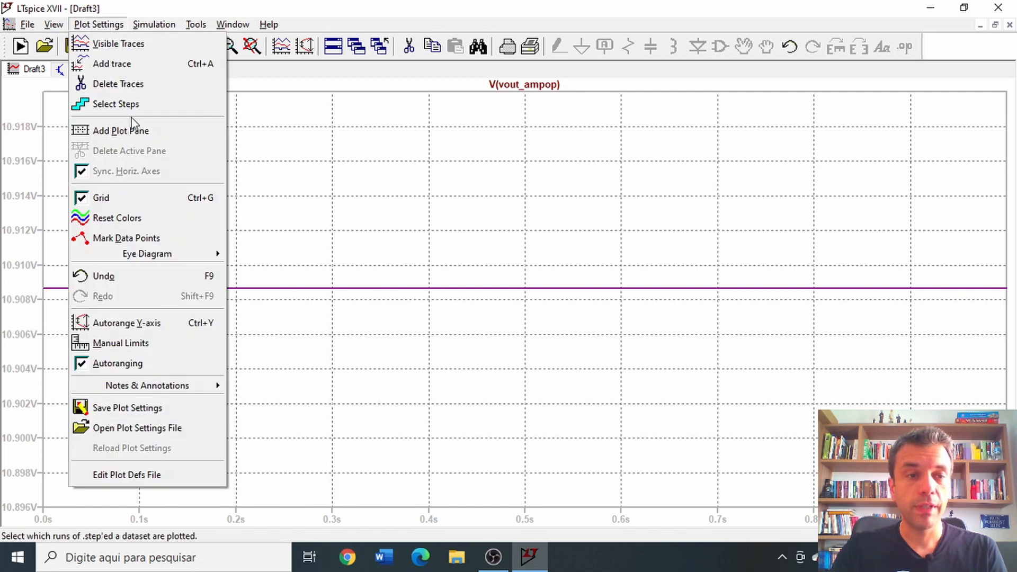
click(138, 130)
click(98, 25)
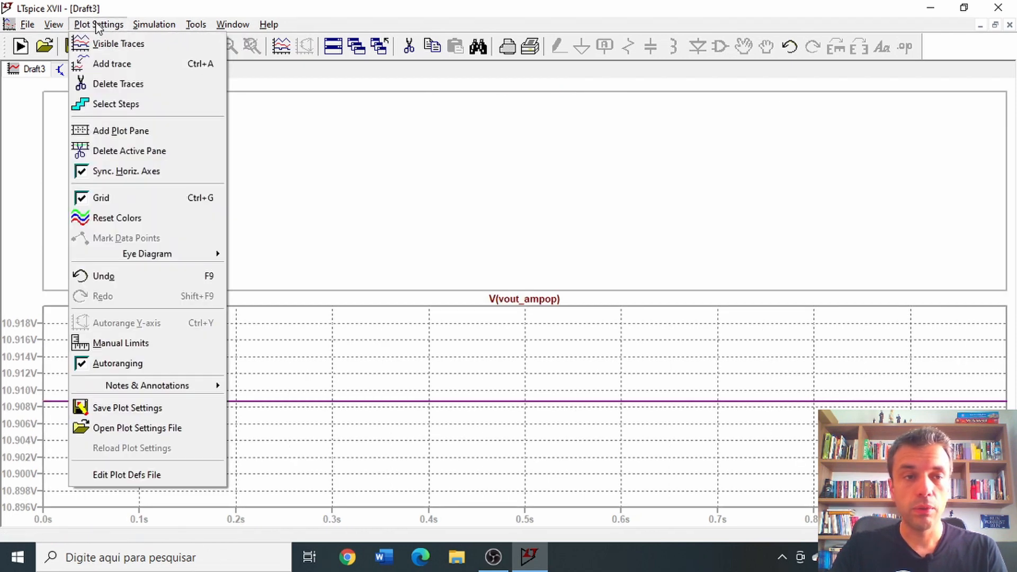
click(126, 104)
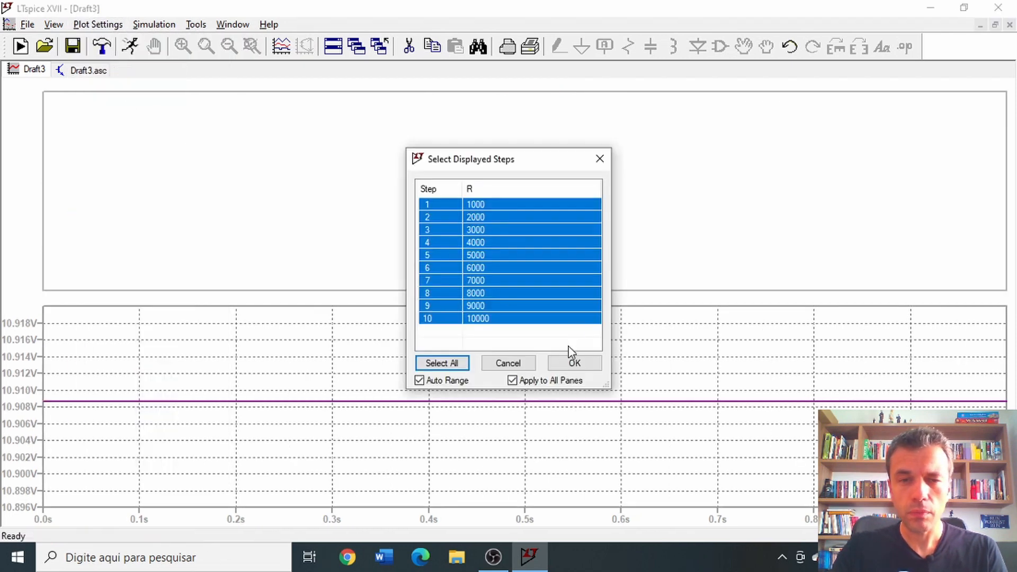
click(502, 320)
ctrl+click(500, 257)
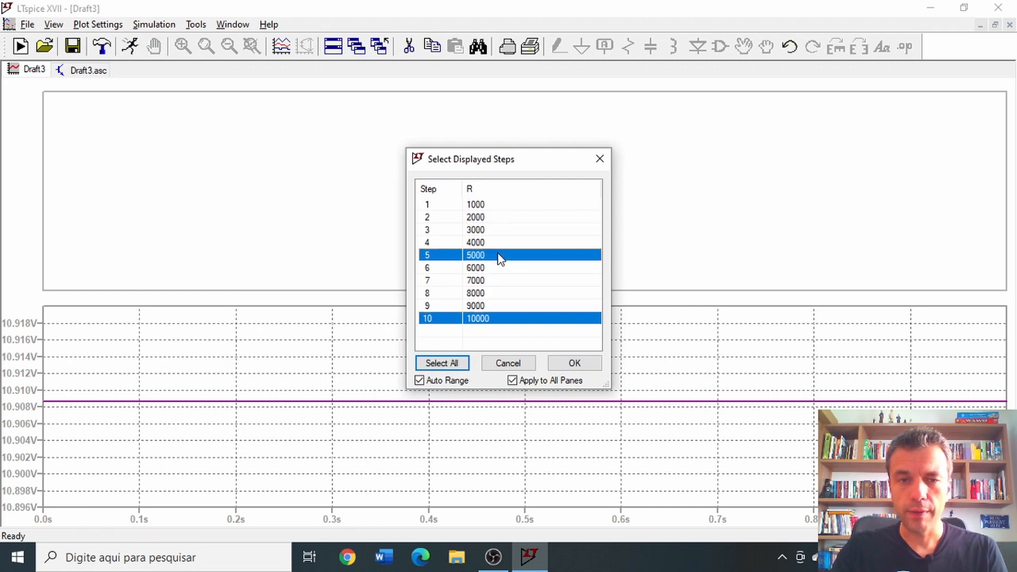
click(498, 258)
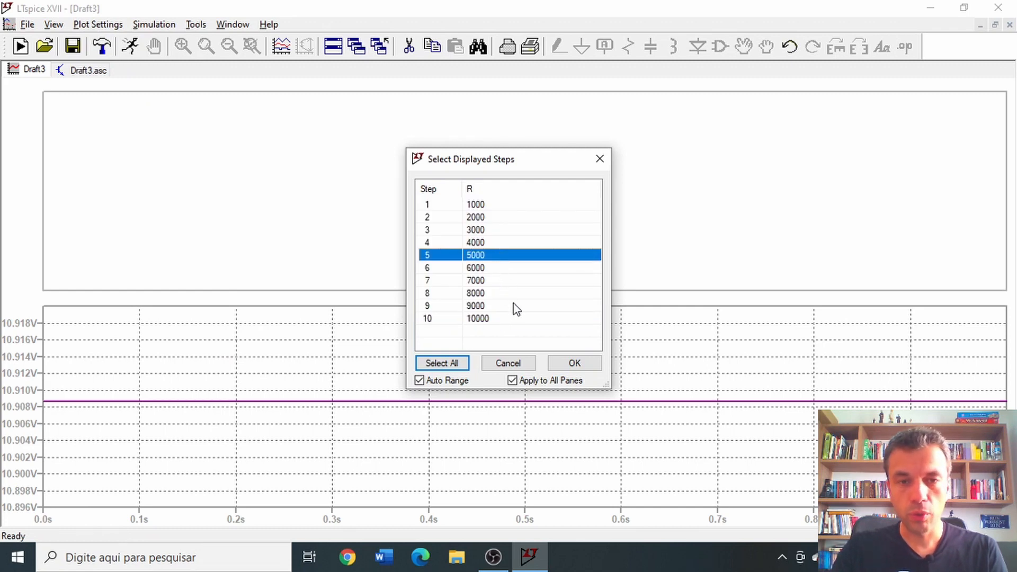
ctrl+click(490, 318)
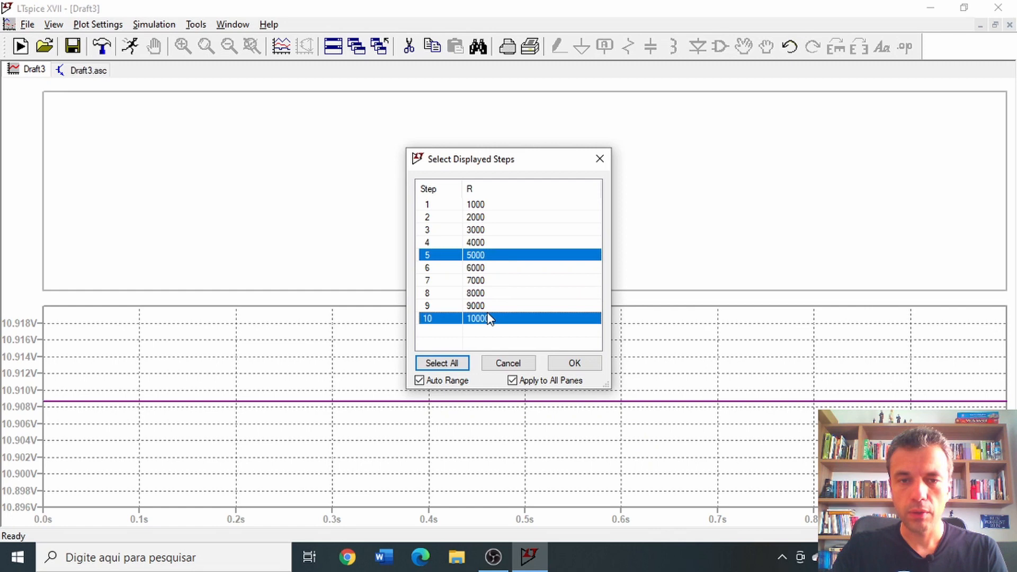
click(582, 365)
Step: Delete the empty plot pane above the V(vout_ampop) plot
right_click(552, 225)
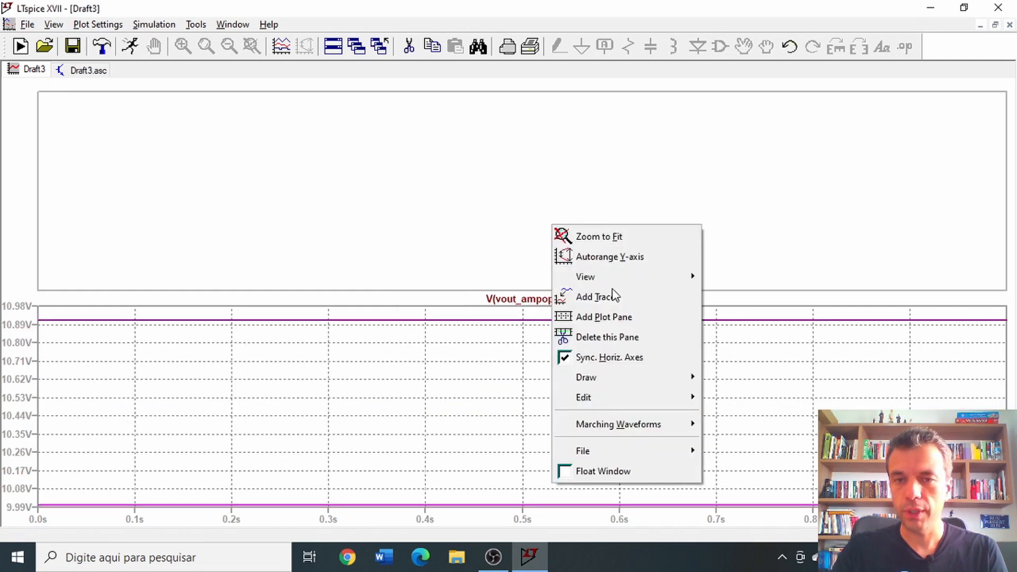
click(609, 338)
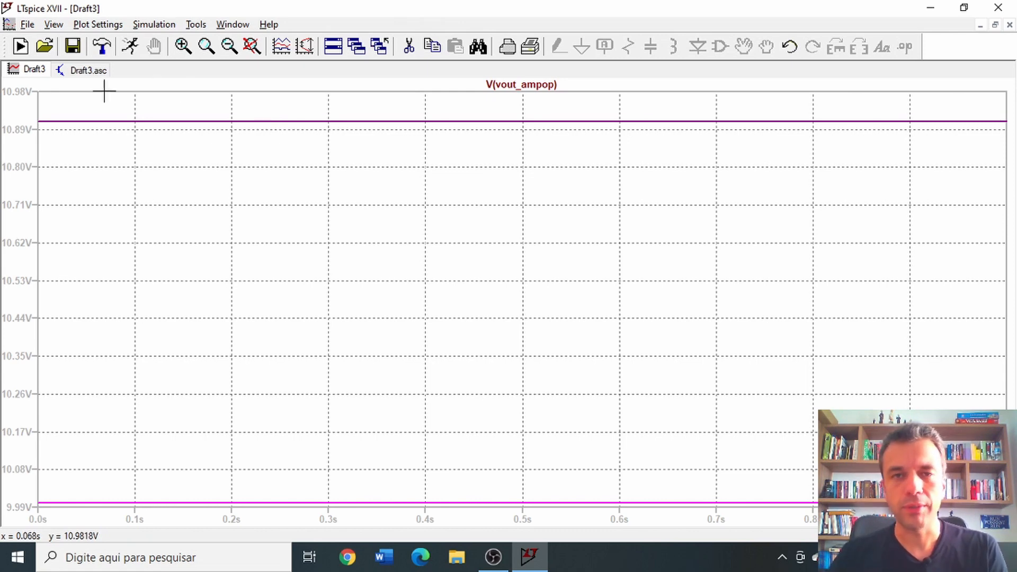
Step: Duplicate the .step param directive on the schematic, placing the copy just below the original
click(85, 70)
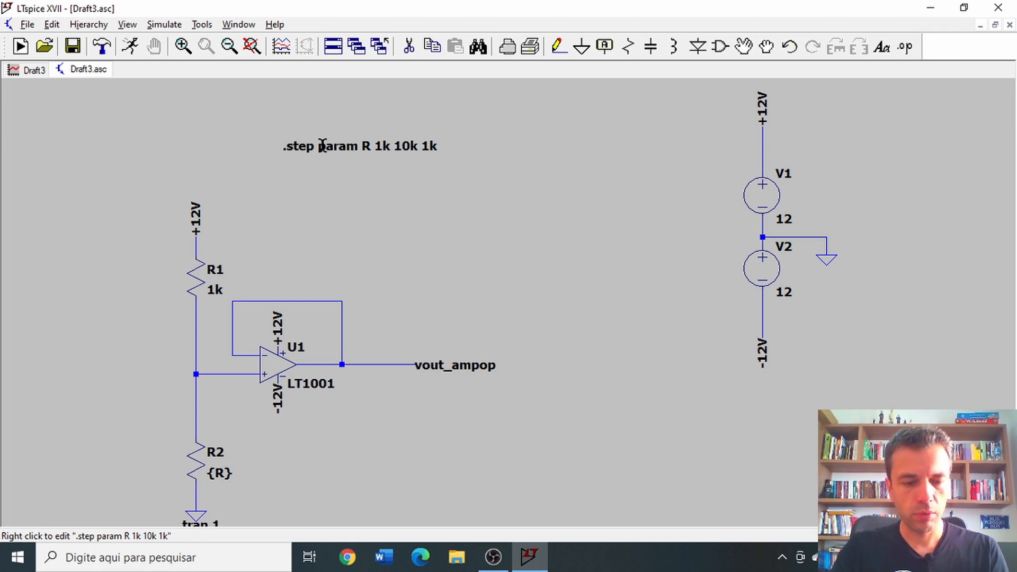
key(F6)
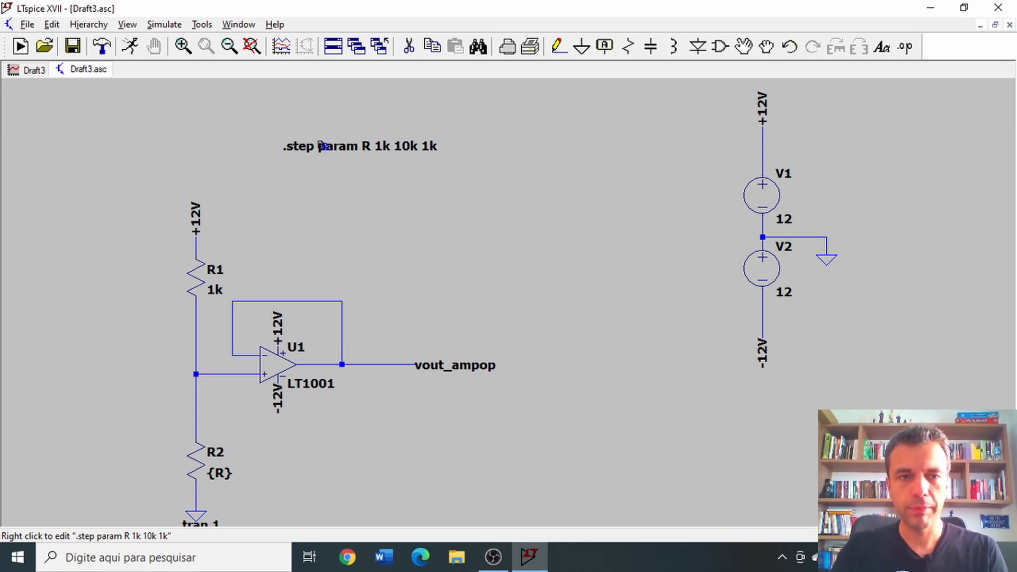
click(335, 151)
click(284, 173)
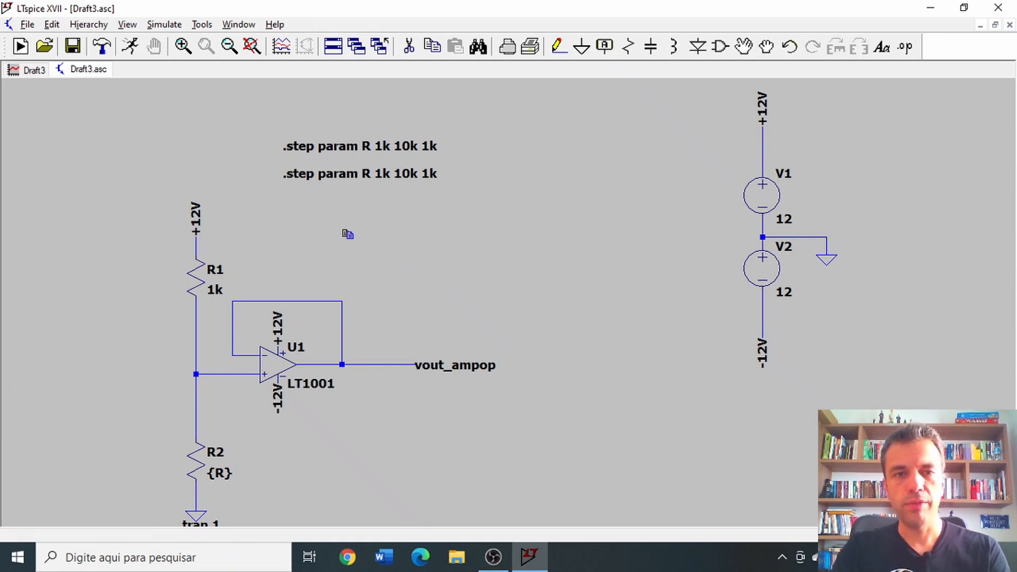
key(Escape)
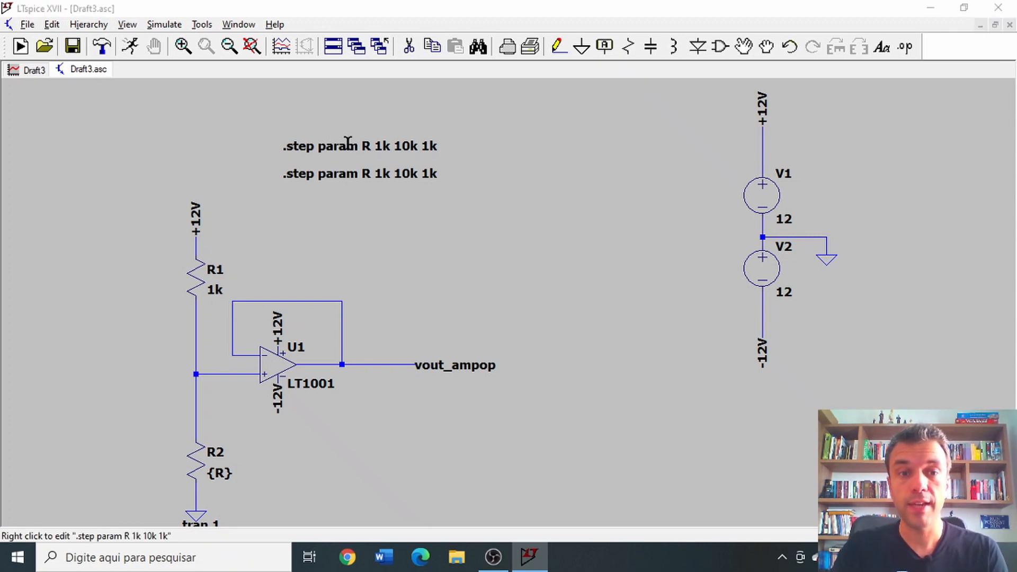
Step: Turn the original .step param R 1k 10k 1k directive into a comment
right_click(347, 144)
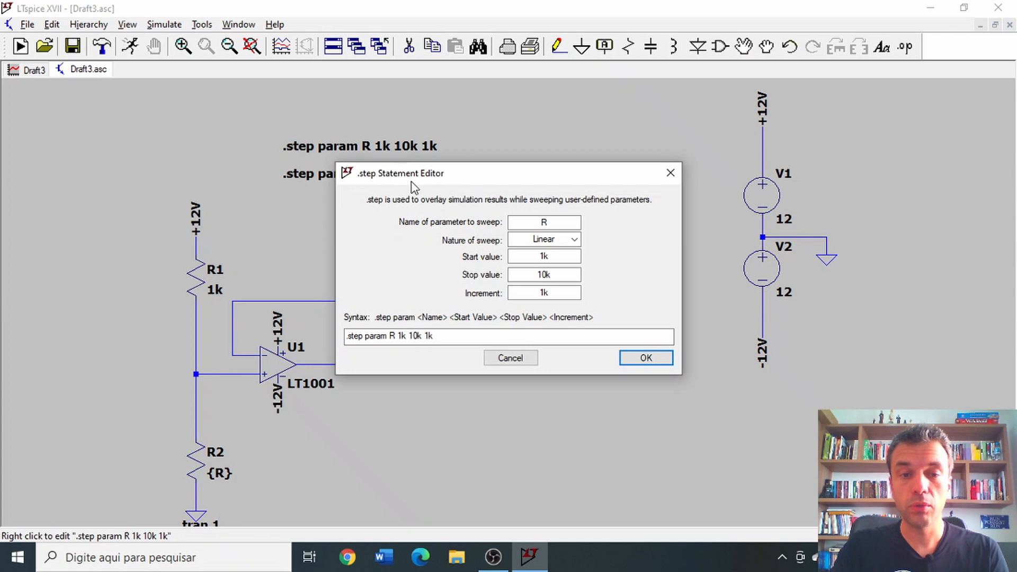
key(Escape)
ctrl+right_click(344, 150)
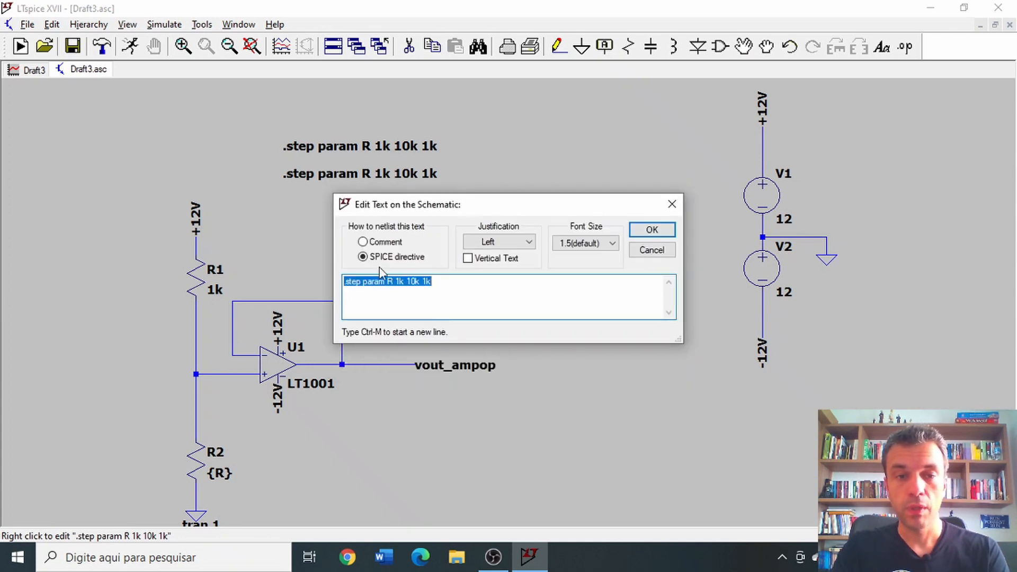
click(362, 242)
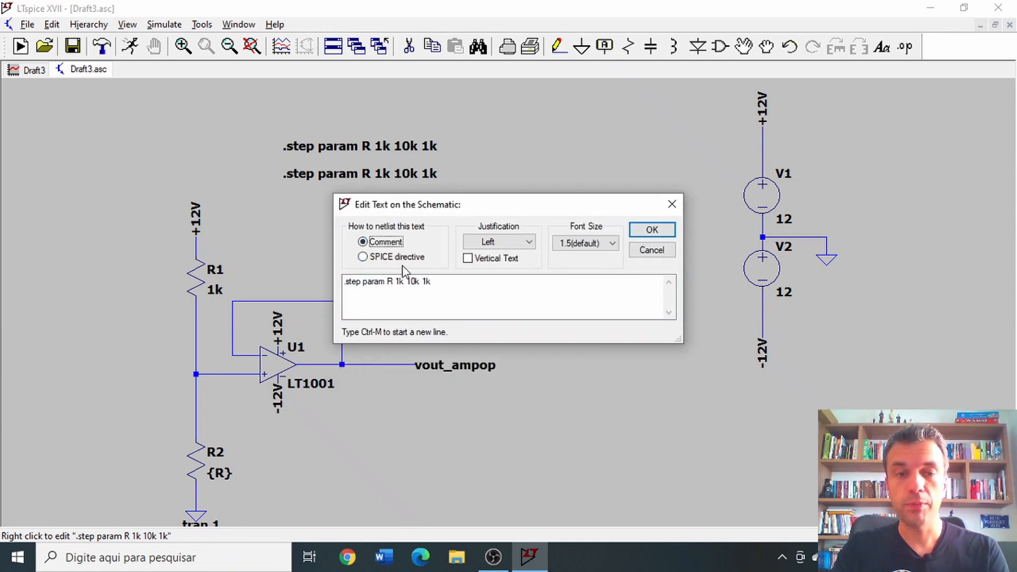
click(652, 230)
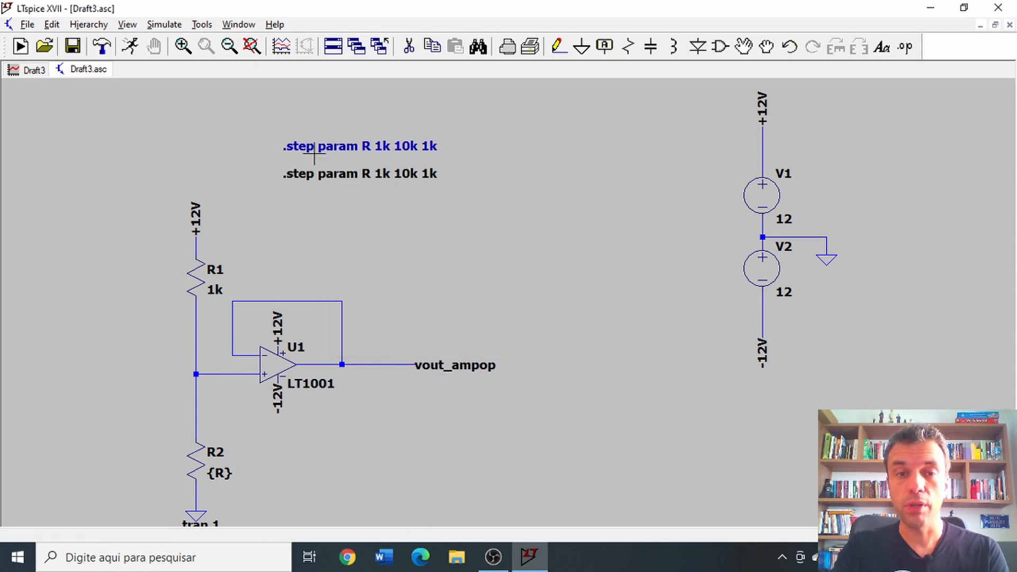
Step: Change the copied directive to a list sweep reading .step param R list 1k 10k 100k
right_click(384, 178)
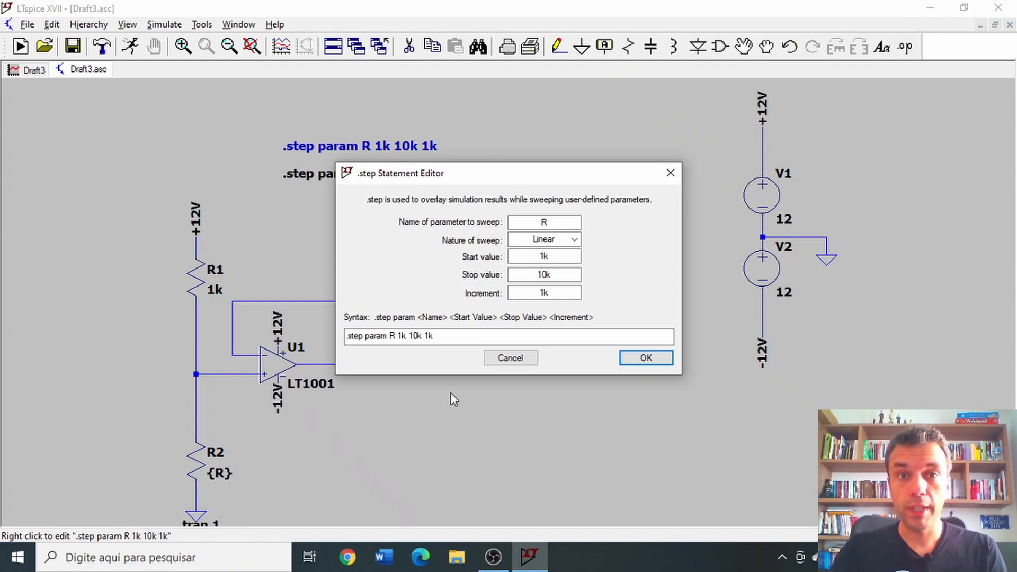
click(390, 336)
click(365, 336)
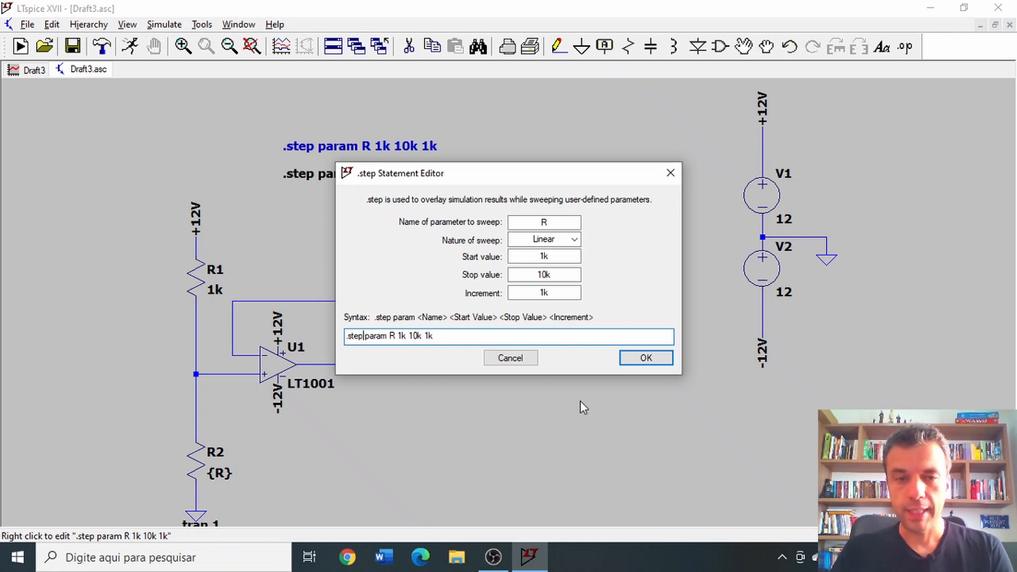
key(ctrl+Right)
key(ctrl+Right)
key(ctrl+Right)
text(list 1k 1)
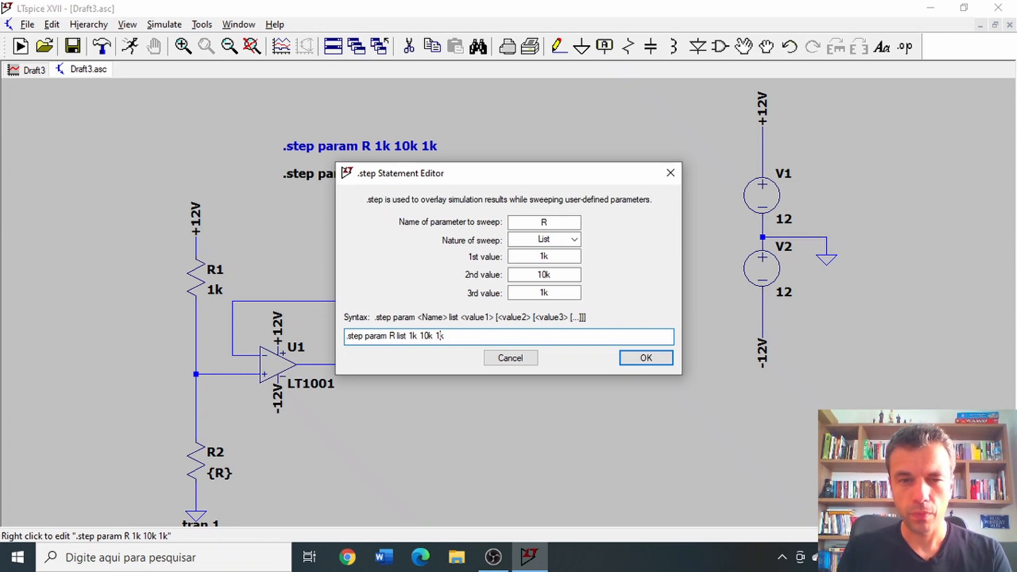
text(0k 100)
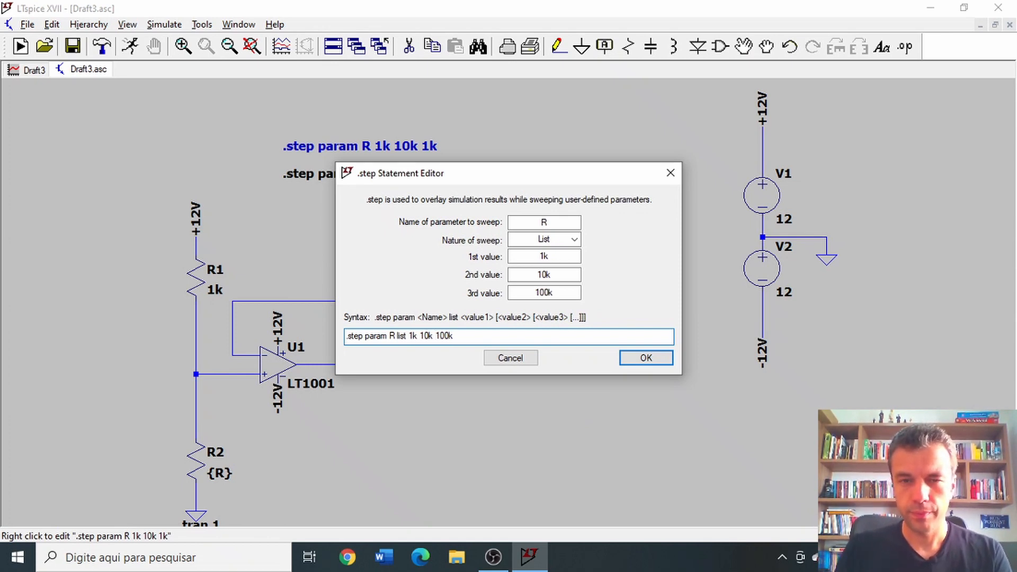
click(574, 240)
click(645, 358)
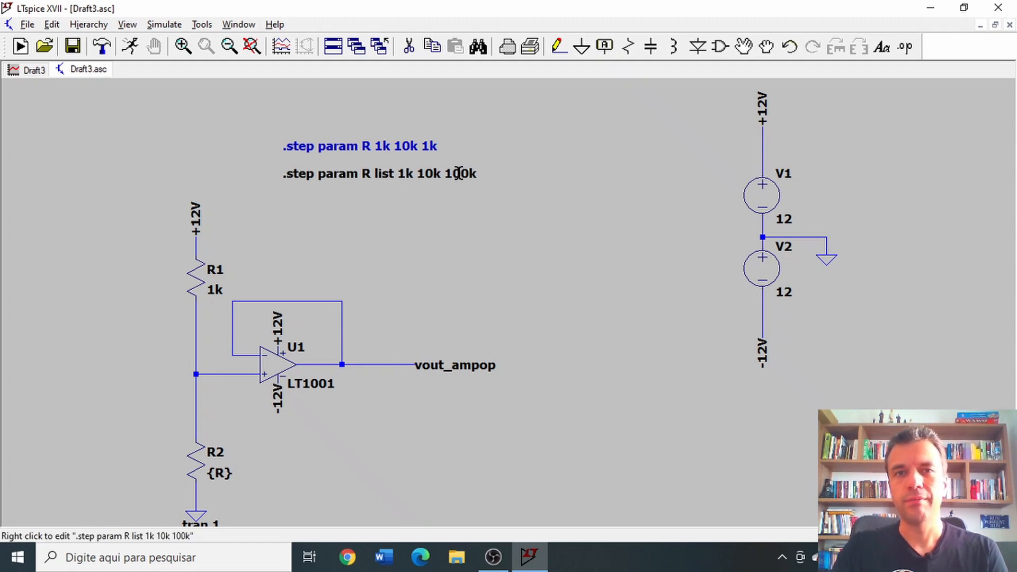
Step: Rerun the simulation and limit the displayed steps of the maximized plot to step 3, with R at 100000
click(129, 46)
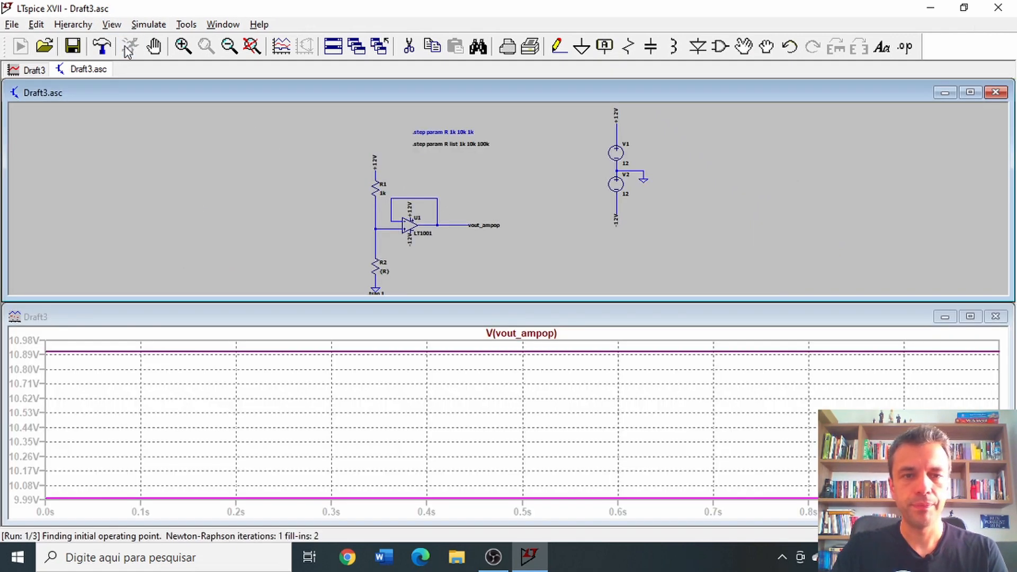
double_click(371, 317)
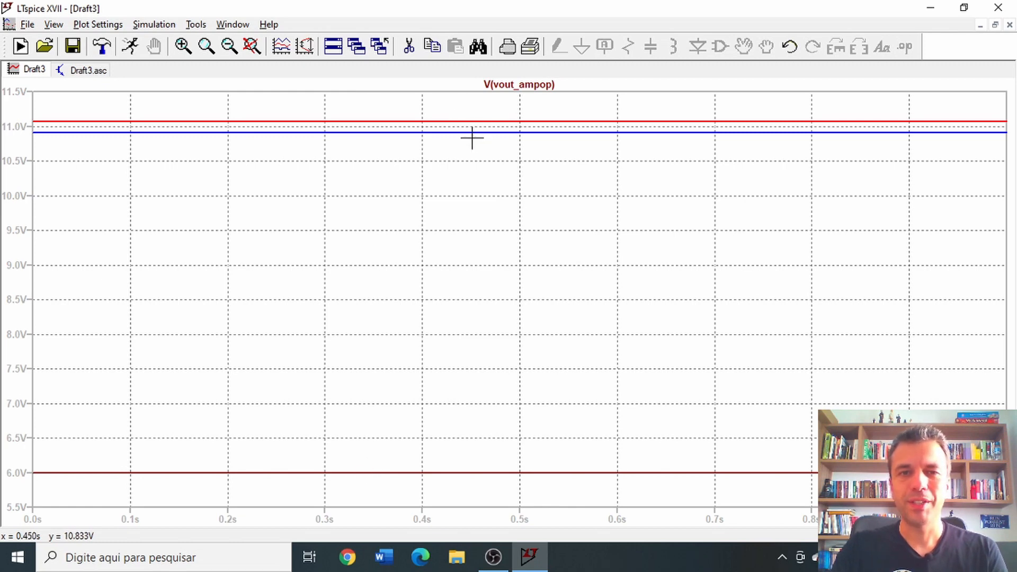
click(98, 23)
click(109, 104)
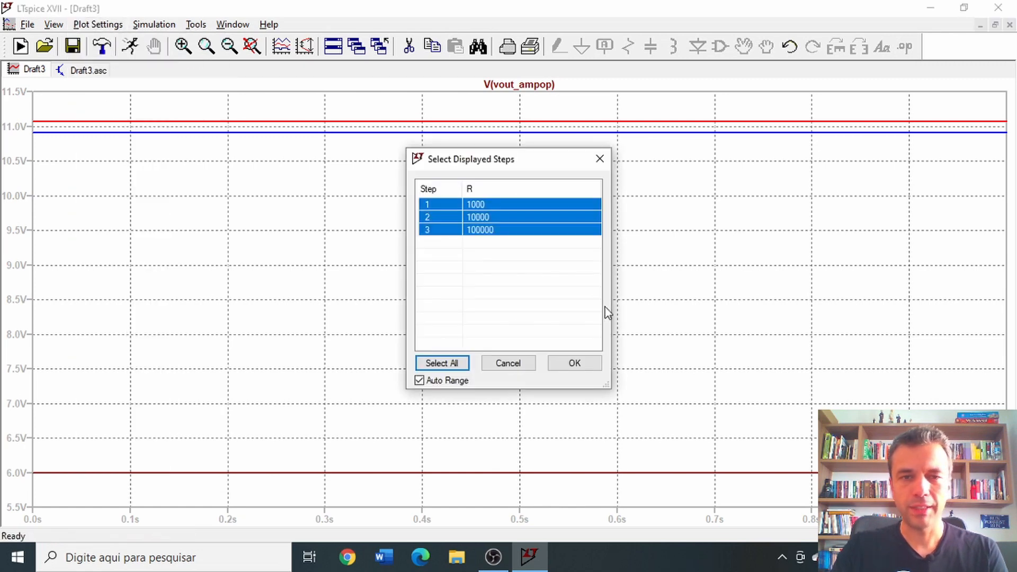
click(488, 230)
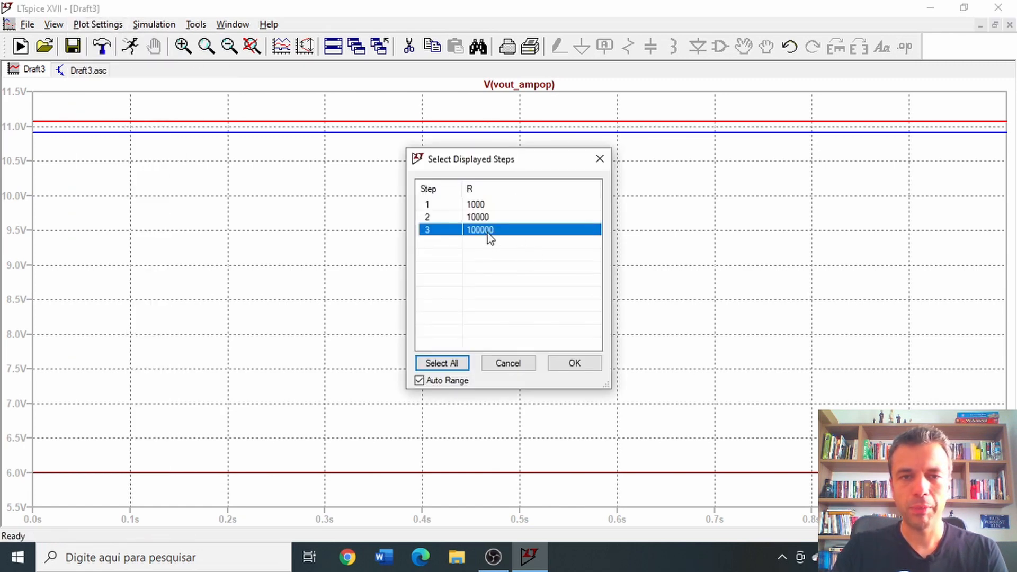
click(575, 363)
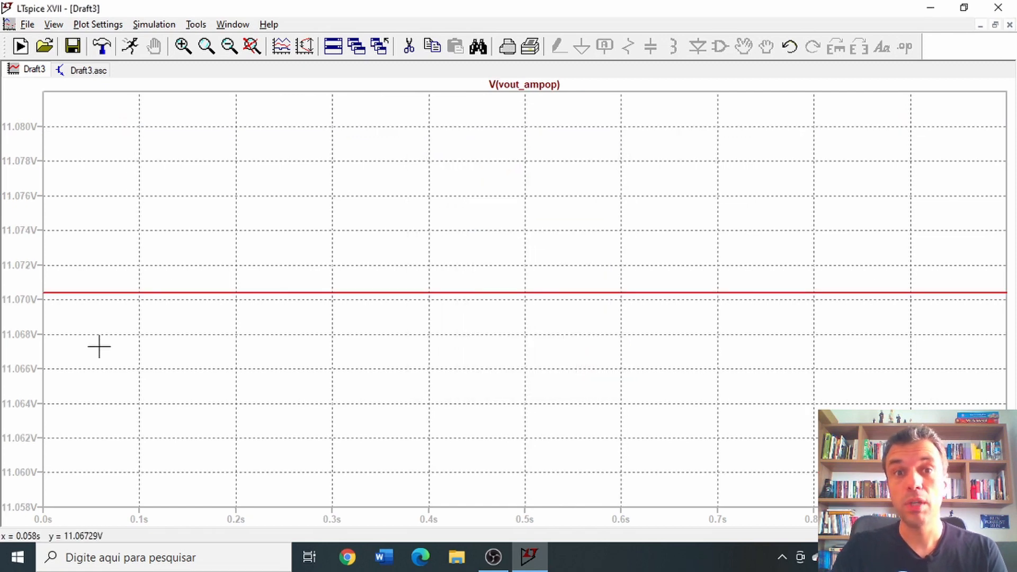
Step: Turn the .step param R list 1k 10k 100k directive on the schematic into a comment
click(88, 70)
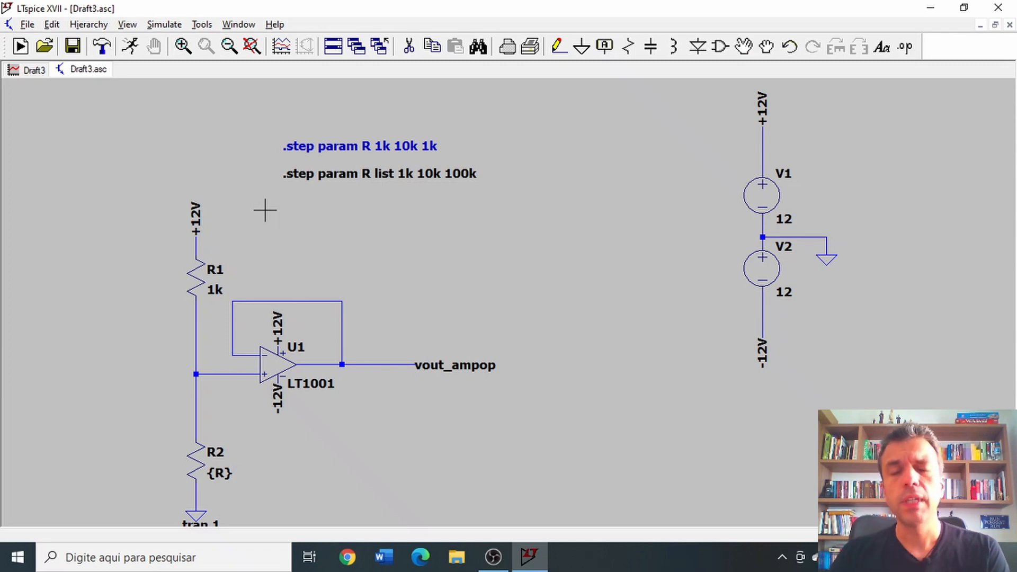
right_click(304, 173)
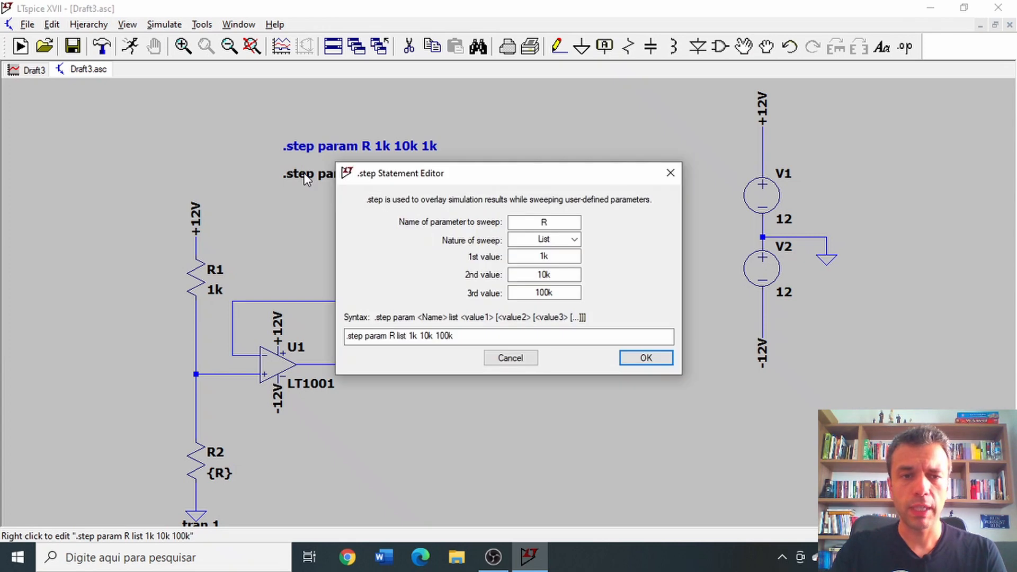
click(509, 360)
click(377, 243)
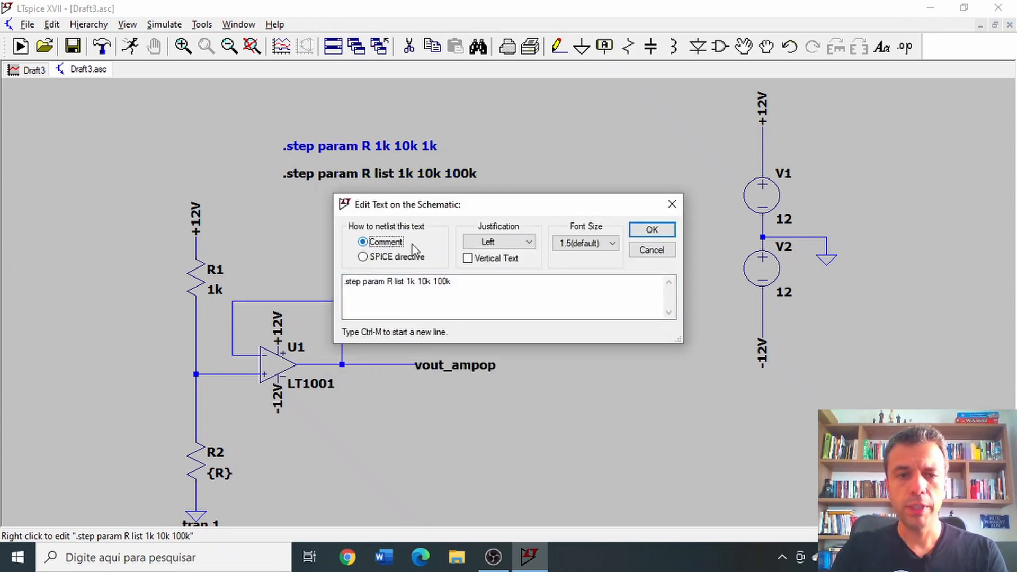
click(650, 231)
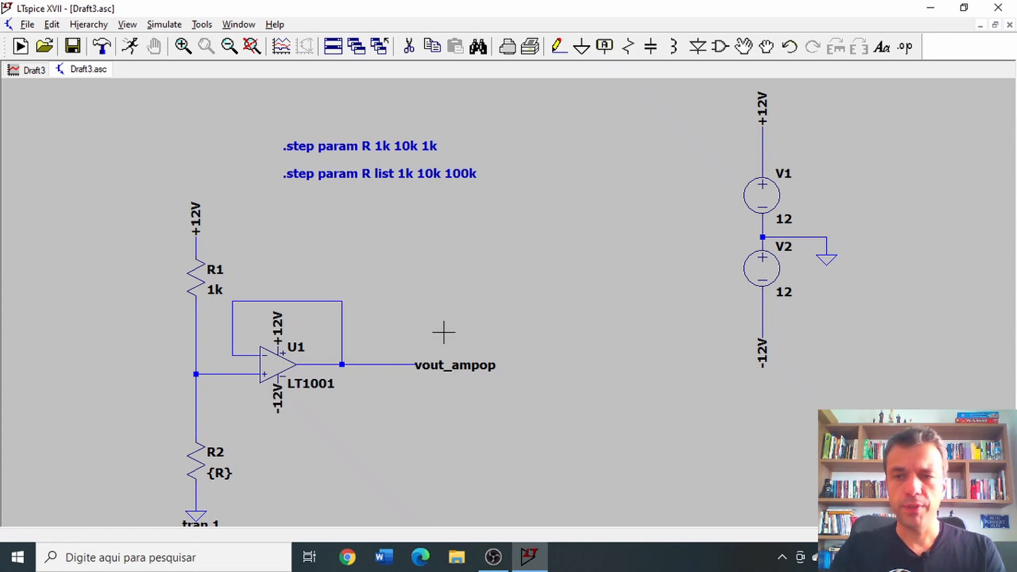
Step: Set the resistance of R2 to the time-dependent expression R=10*time
scroll(444, 332, down, 1)
scroll(444, 333, up, 1)
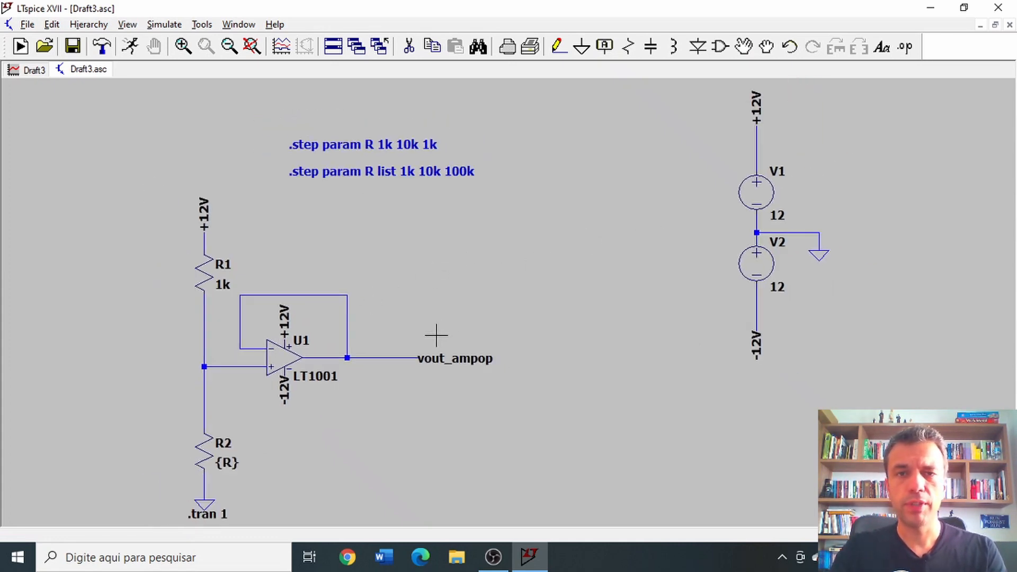
right_click(210, 455)
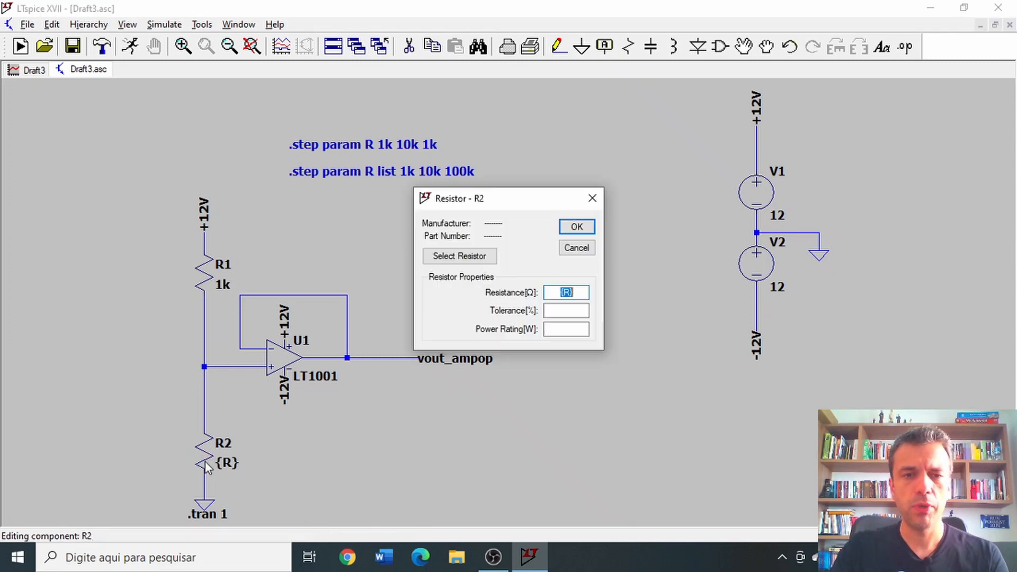
click(580, 292)
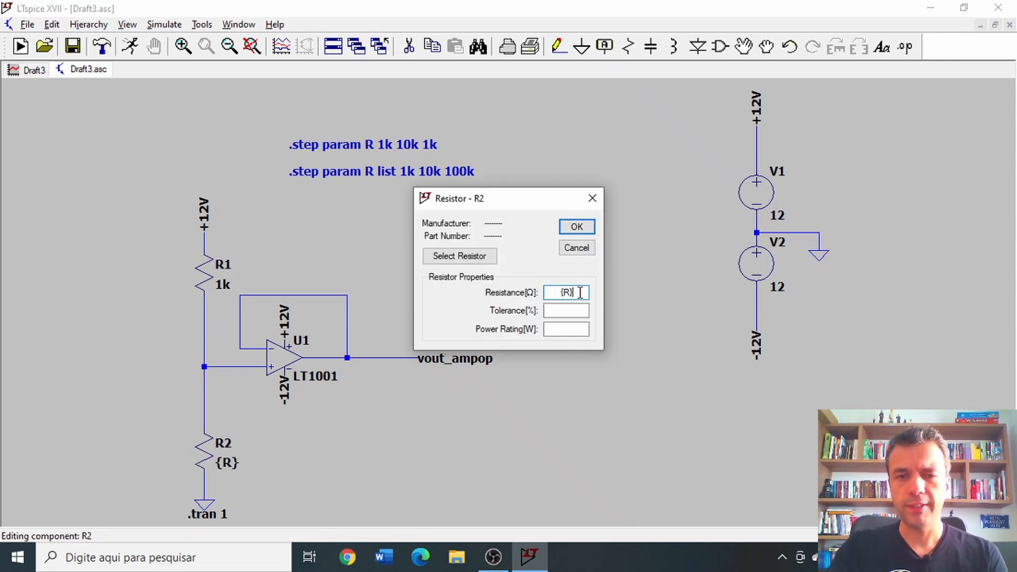
key(BackSpace)
key(BackSpace)
key(BackSpace)
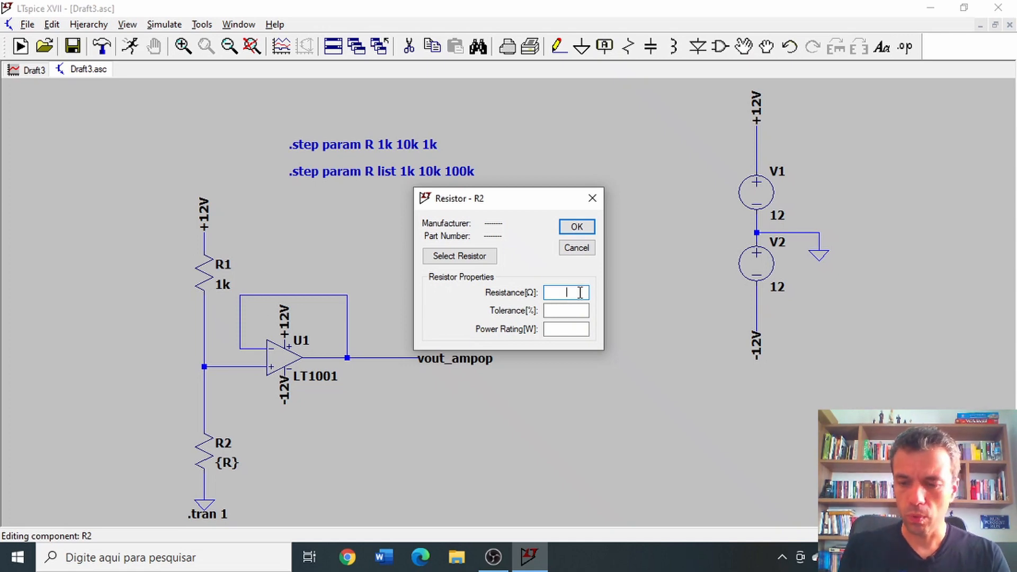
text(r)
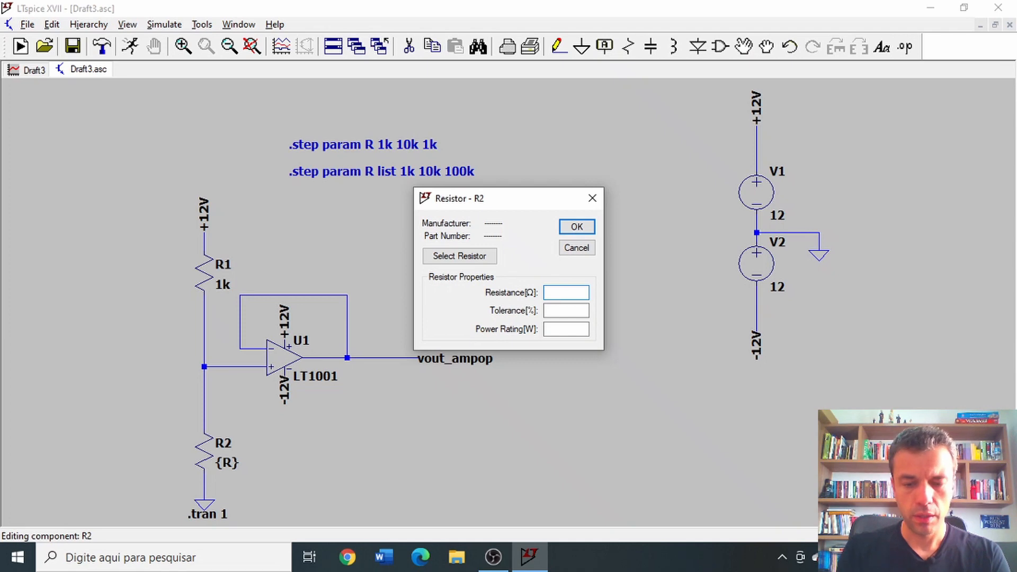
text(R)
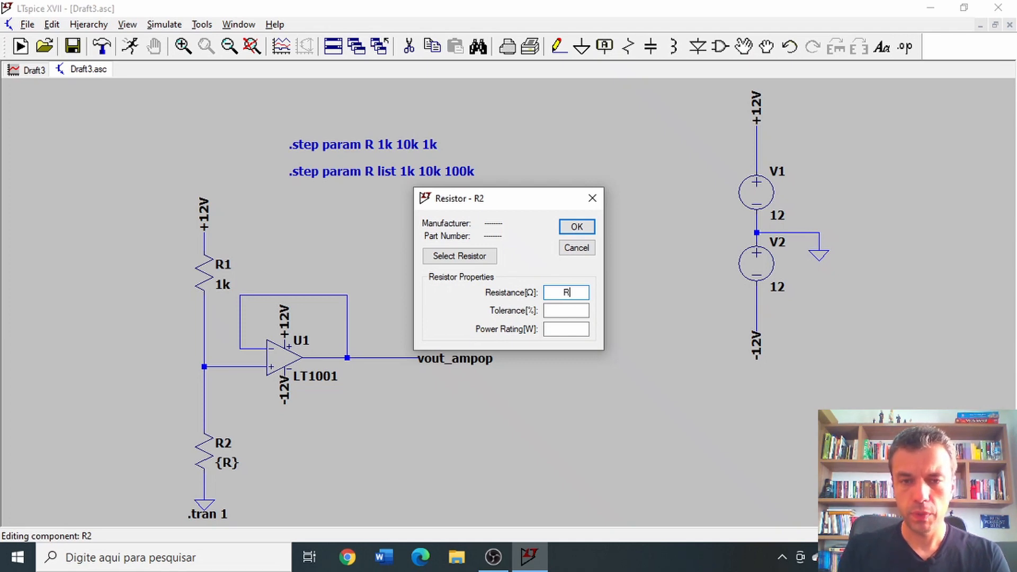
text(=)
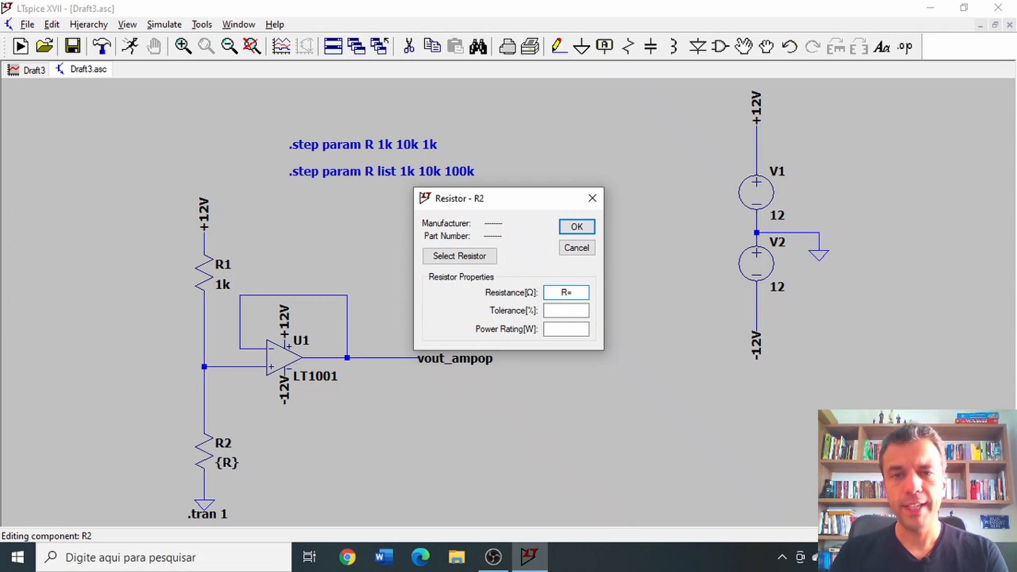
text(1)
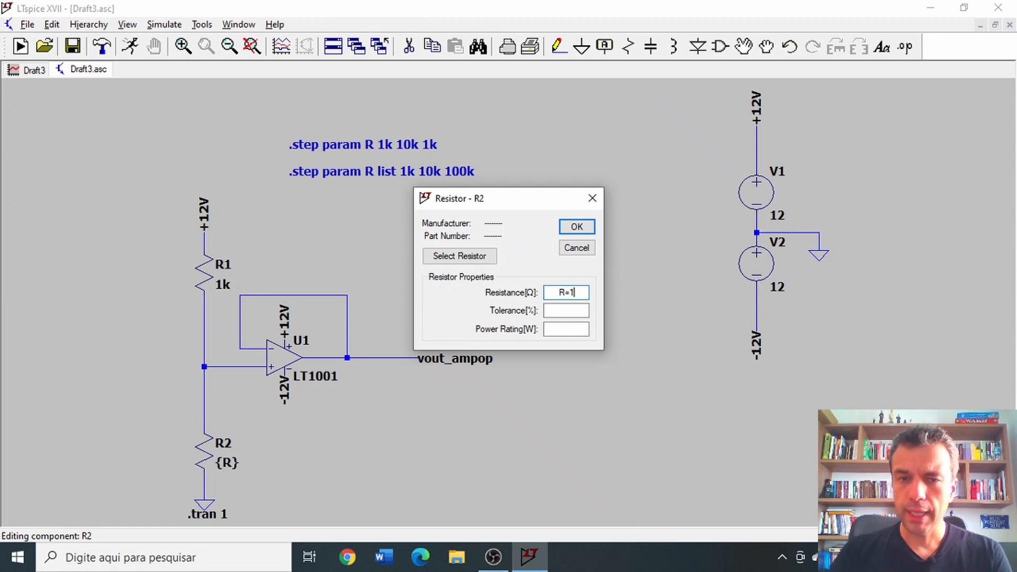
text(0*)
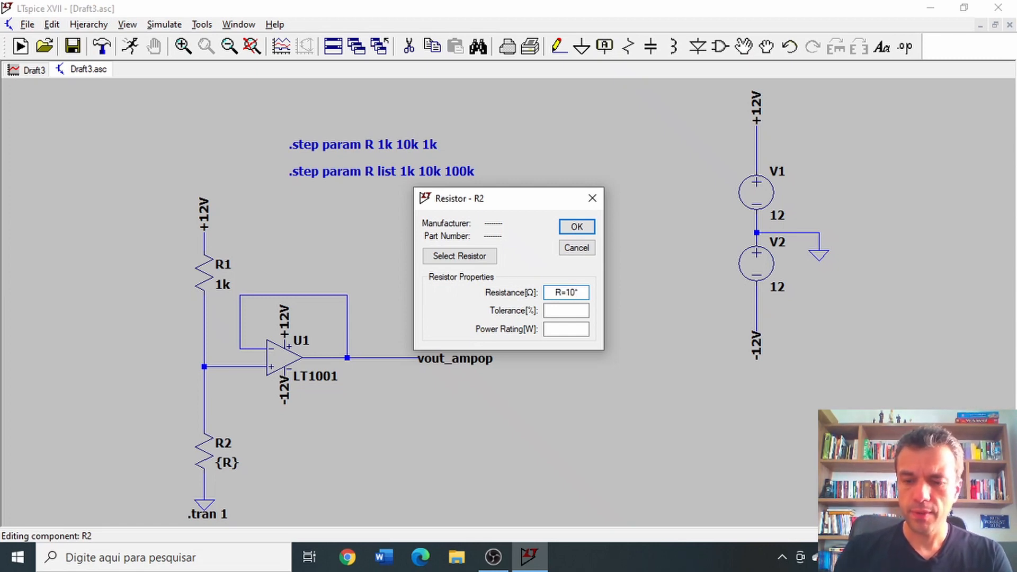
text(time)
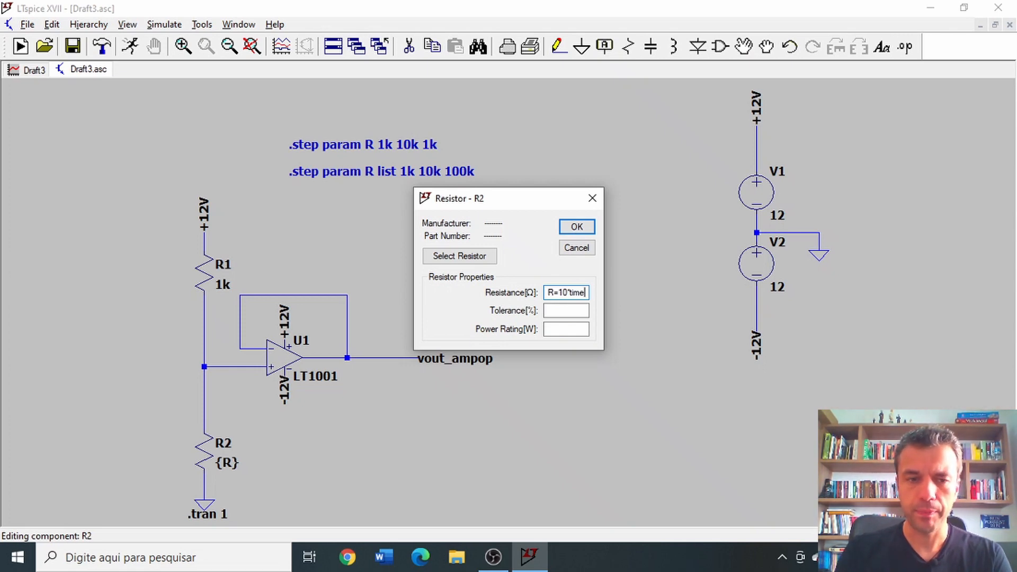
key(Return)
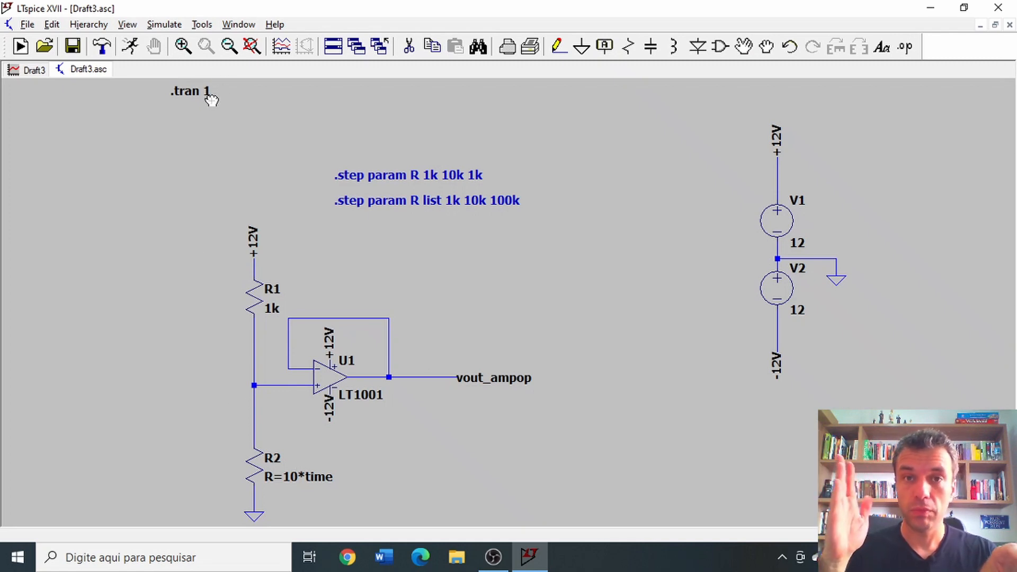
Step: Run the simulation and add the current through R2 to the output voltage plot
click(132, 49)
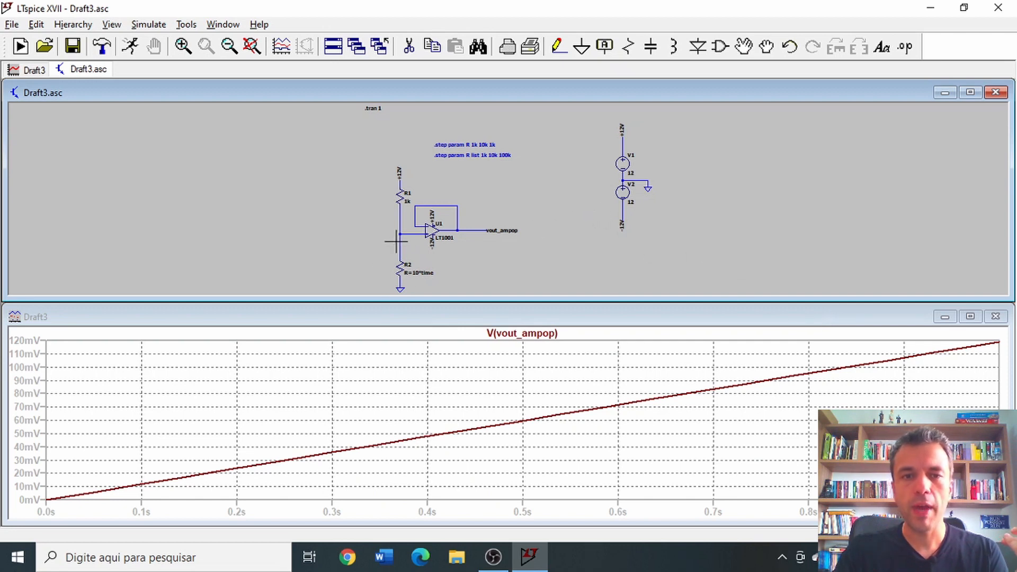
double_click(476, 94)
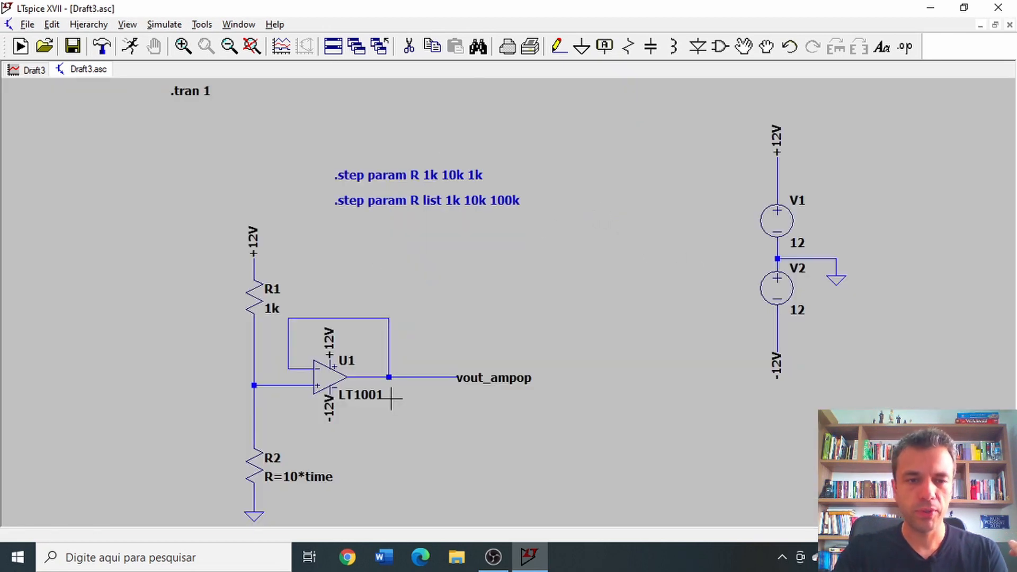
click(259, 462)
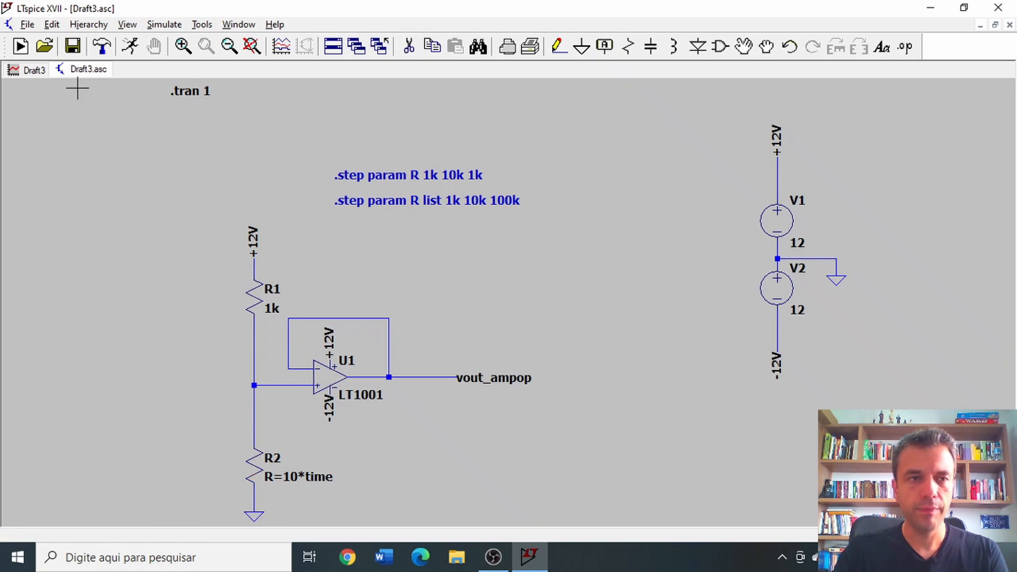
click(35, 69)
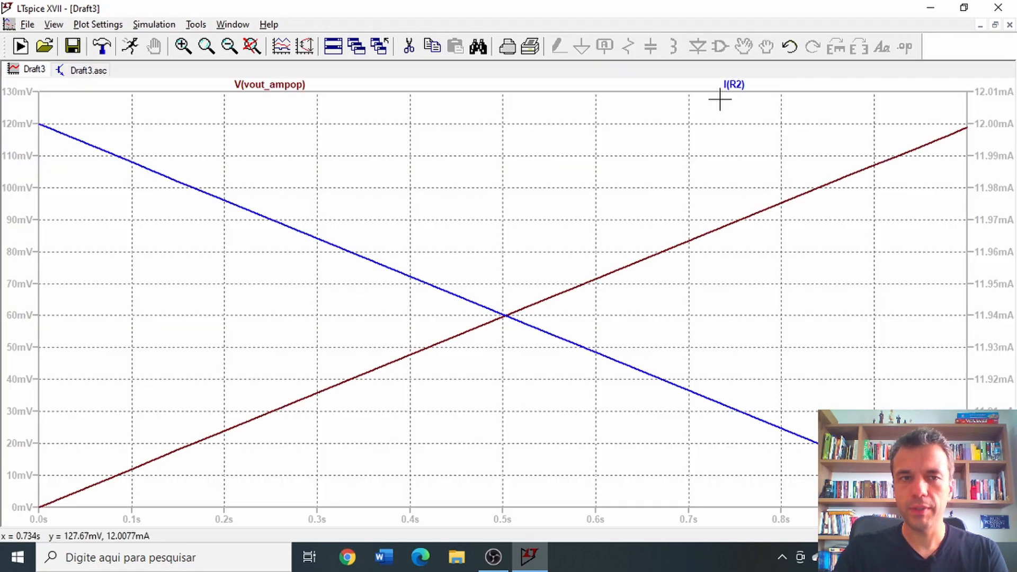
Step: Add the voltage of the divider node between R1 and R2 to the plot
click(89, 70)
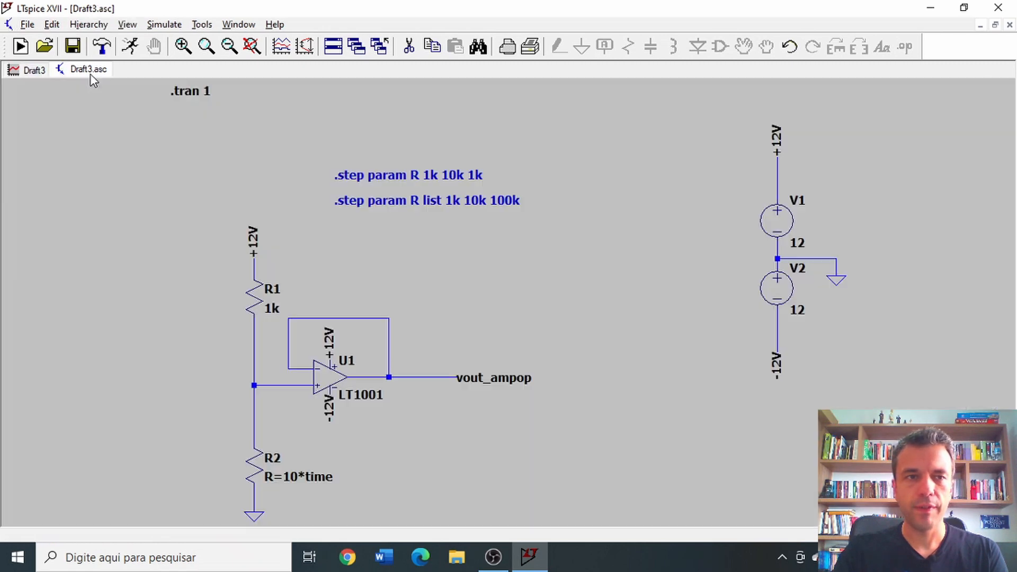
click(257, 381)
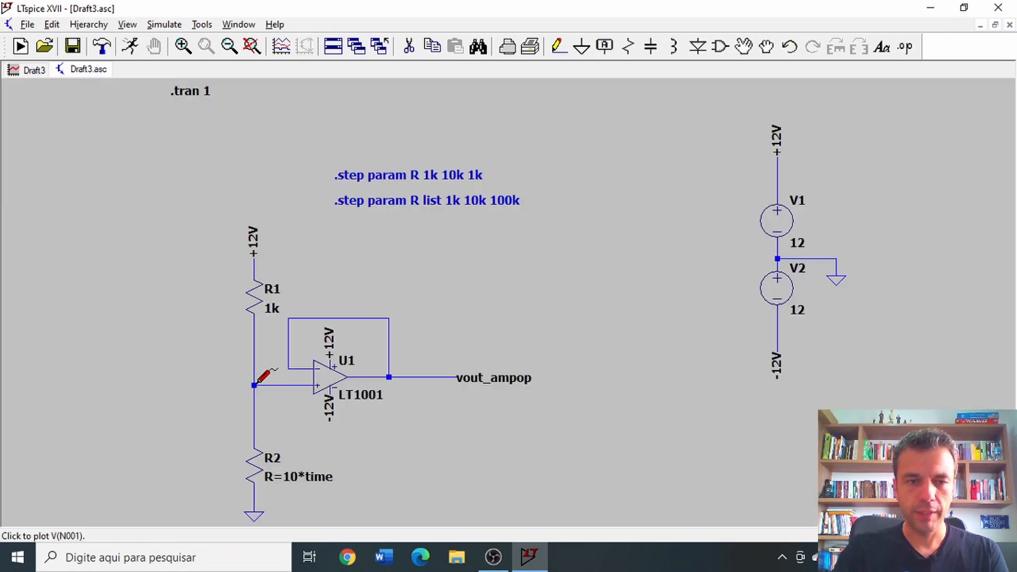
click(30, 73)
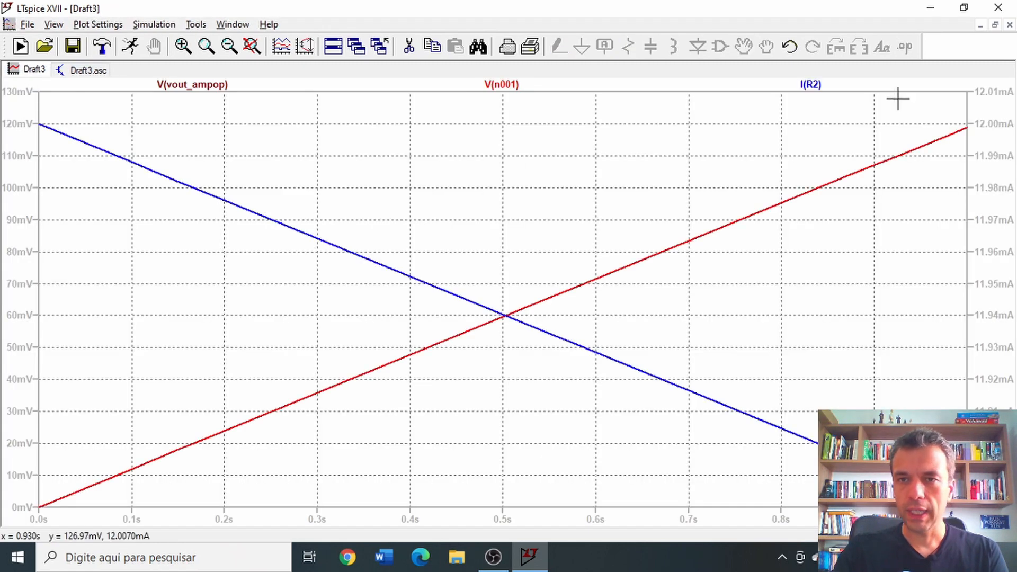
Step: Change the V(n001) trace's expression to V(n001)/I(R2) to plot the resistance of R2
right_click(518, 87)
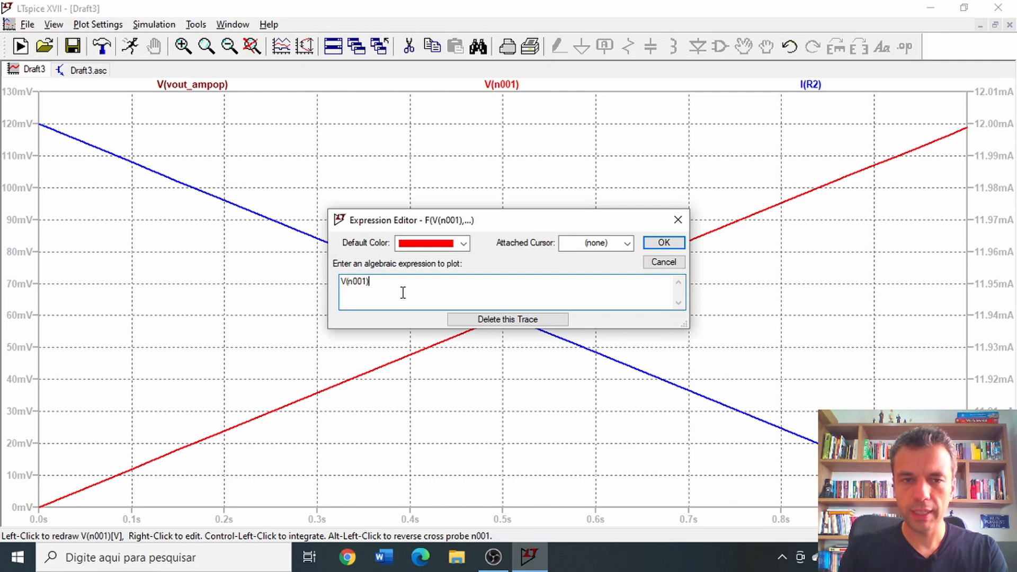
text(/)
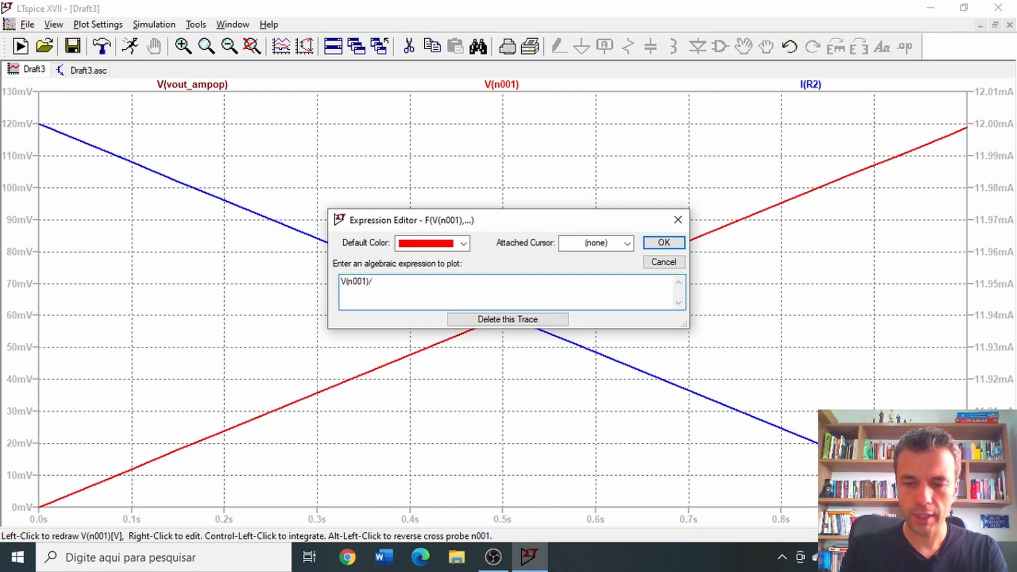
text(I)
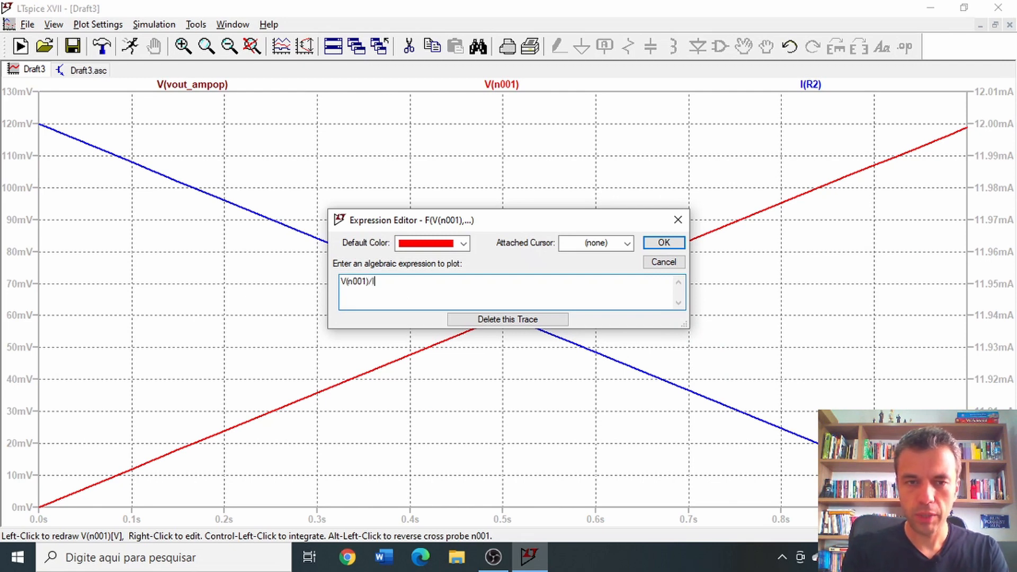
text((R2))
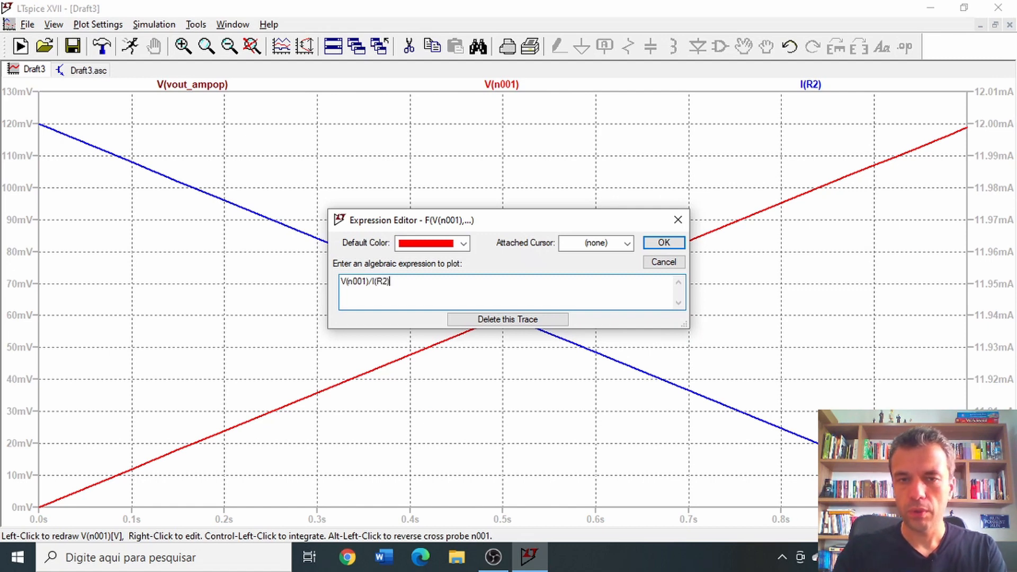
key(Return)
Step: Delete the I(R2) and V(vout_ampop) traces from the plot
key(F5)
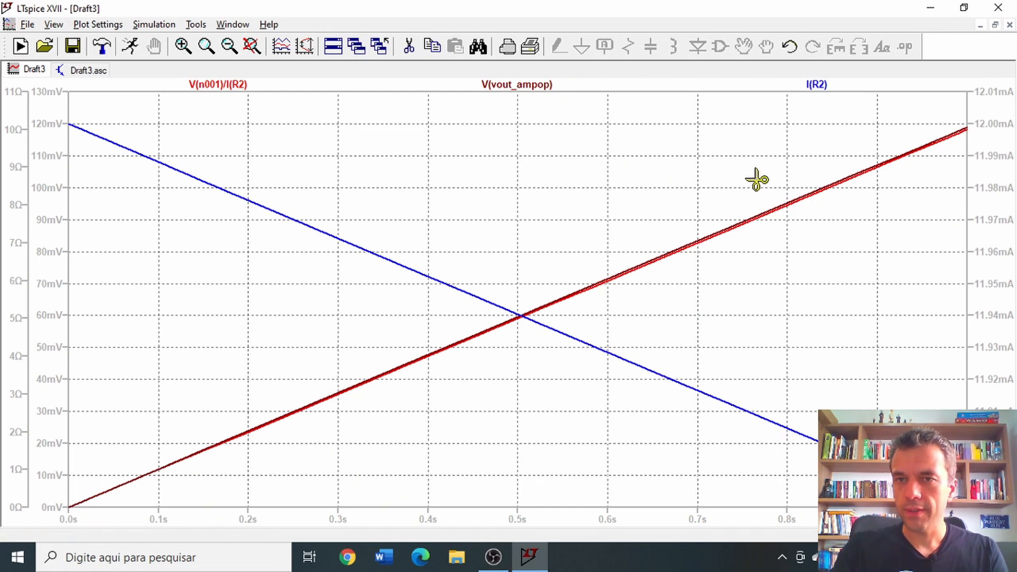
click(813, 84)
click(290, 85)
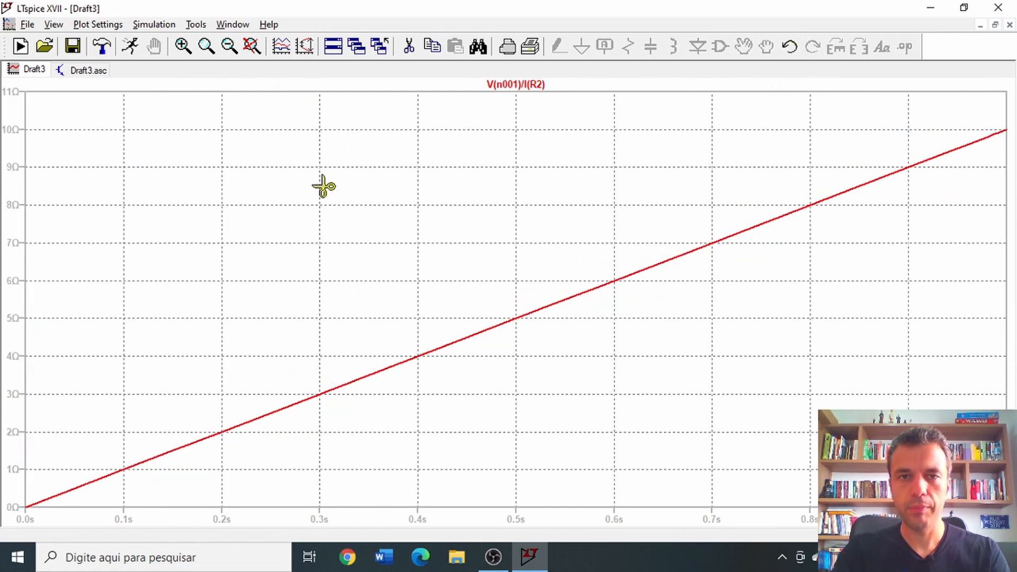
key(Escape)
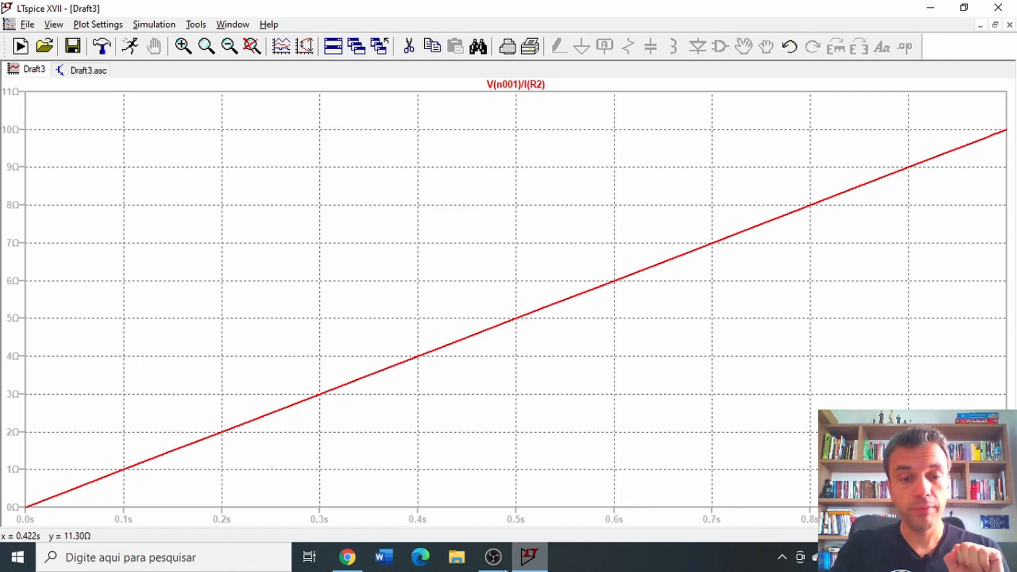
Step: Examine the function table on the LTwiki Waveform Arithmetic page in Chrome, highlighting sin(x), and return to the Draft3.asc schematic in LTspice
click(353, 567)
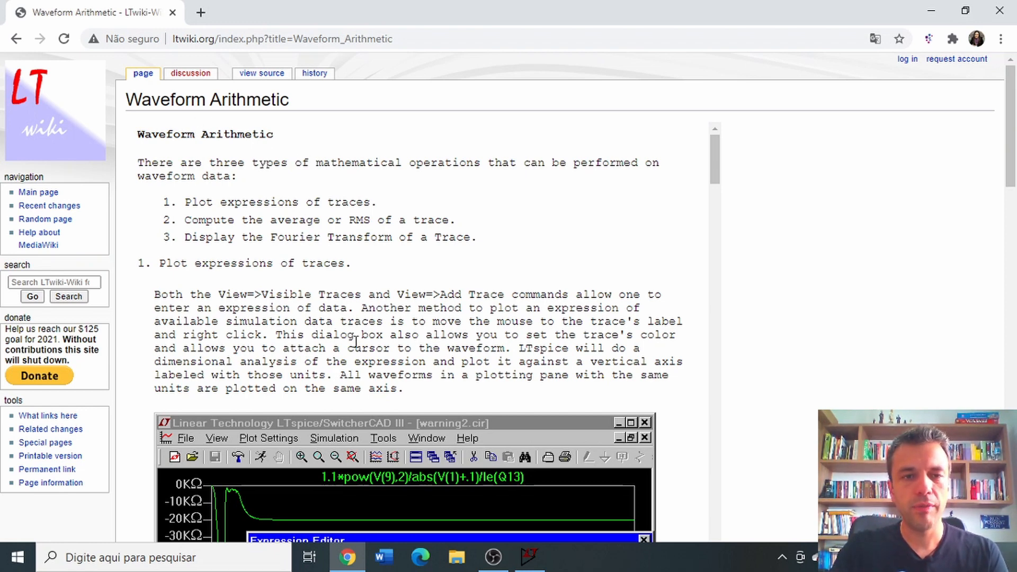
scroll(404, 293, down, 5)
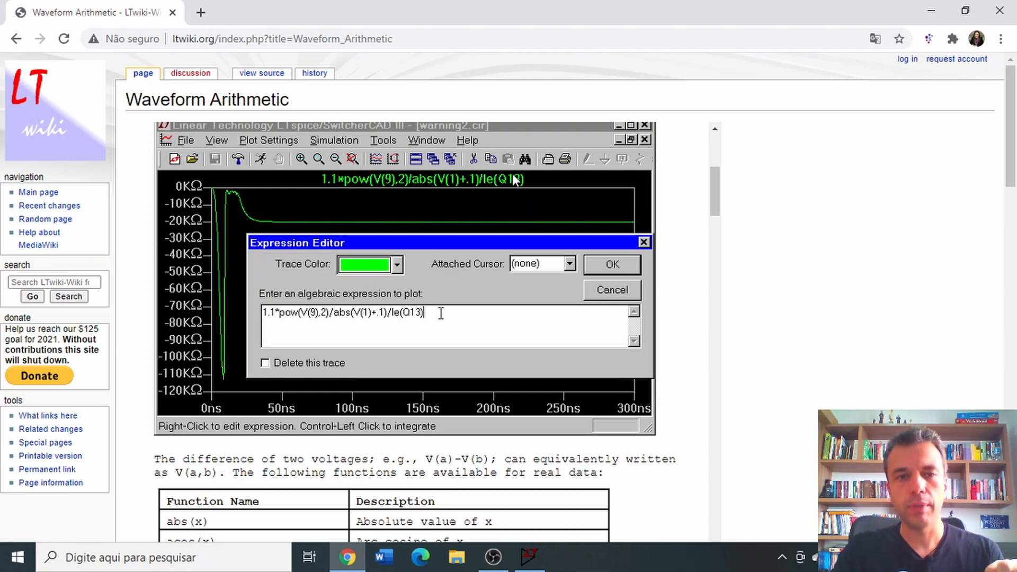
key(alt+Tab)
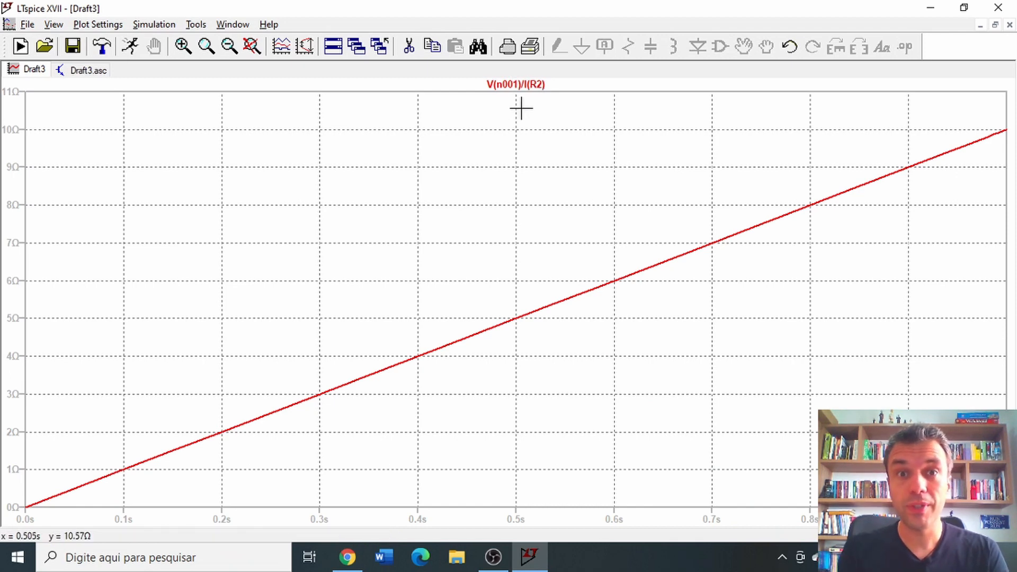
key(alt+Tab)
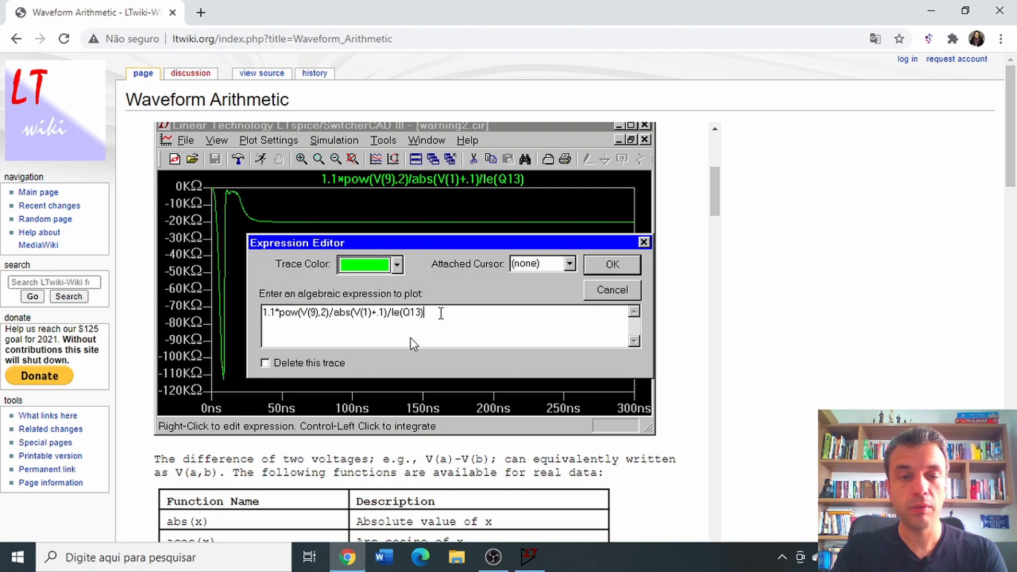
scroll(415, 346, down, 8)
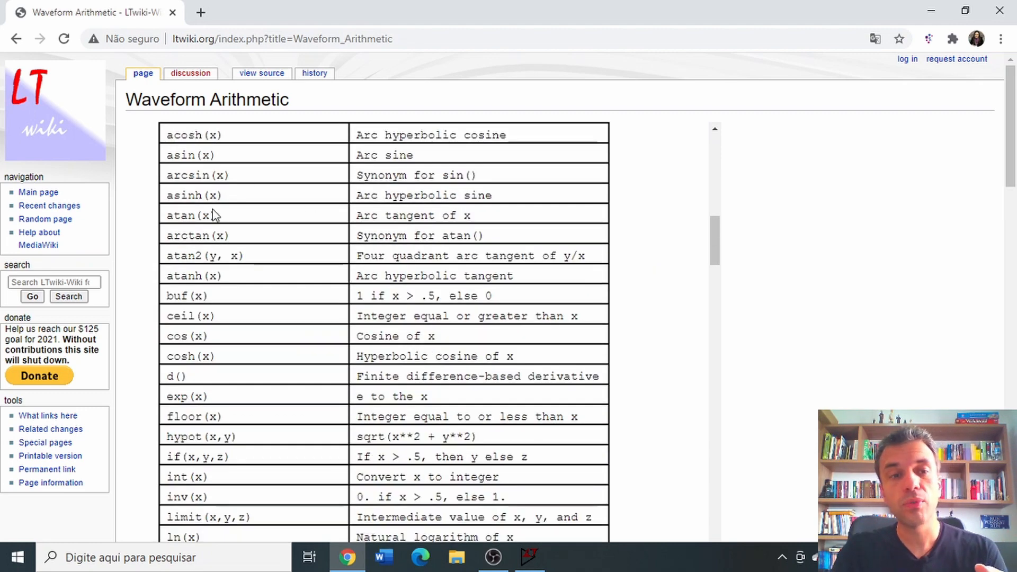
scroll(241, 288, down, 7)
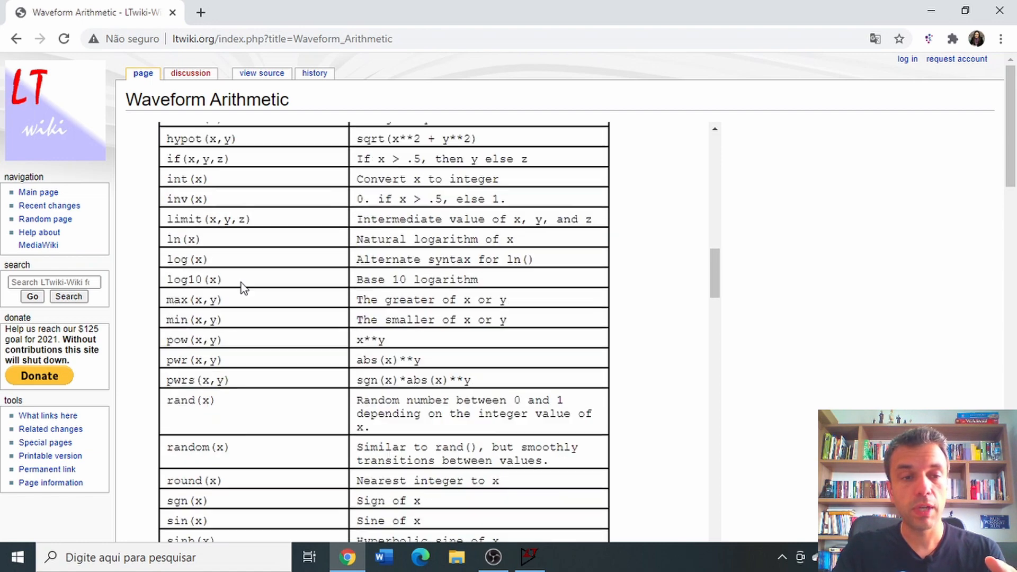
scroll(209, 220, down, 3)
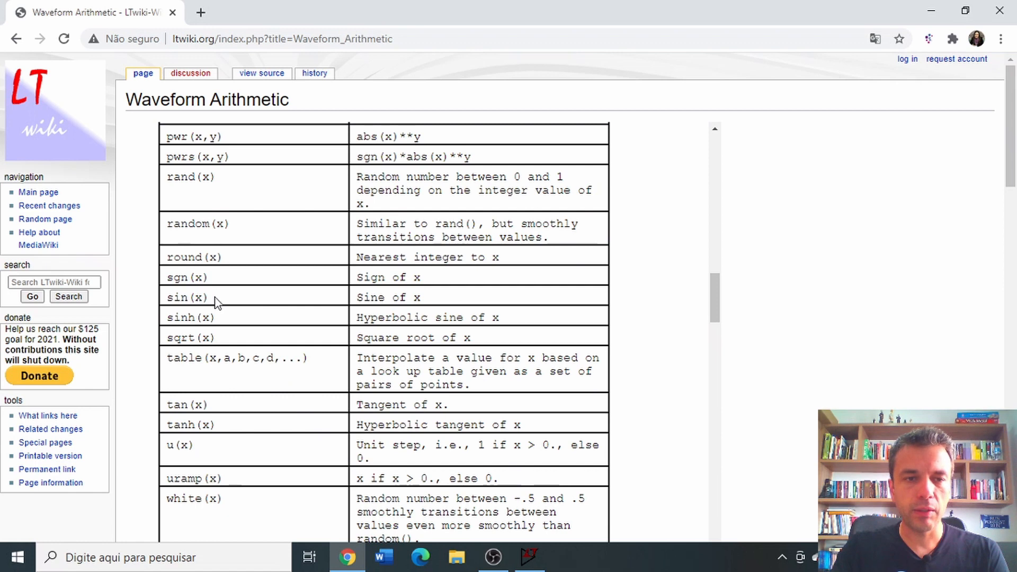
drag(209, 298, 174, 302)
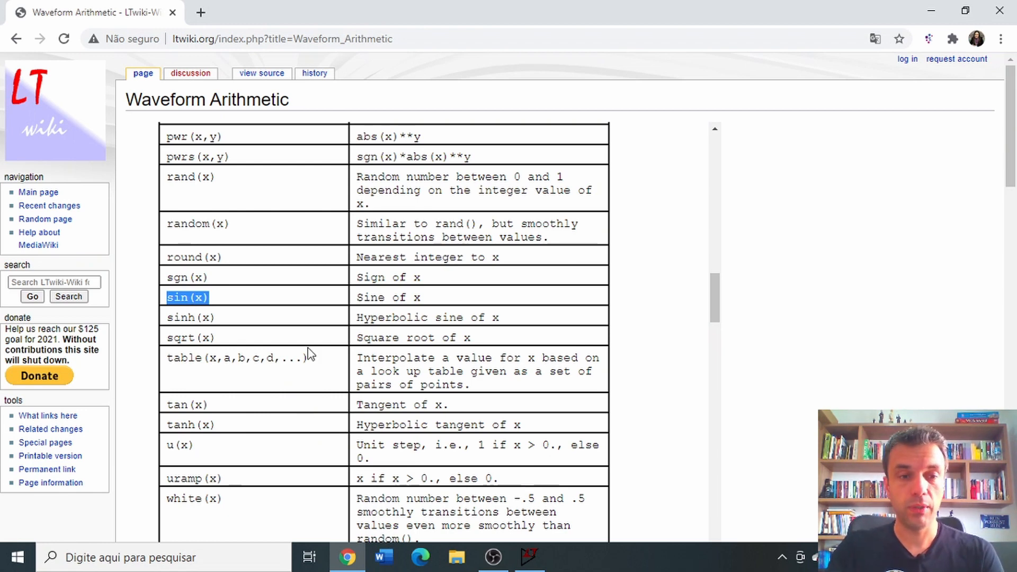
key(alt+Tab)
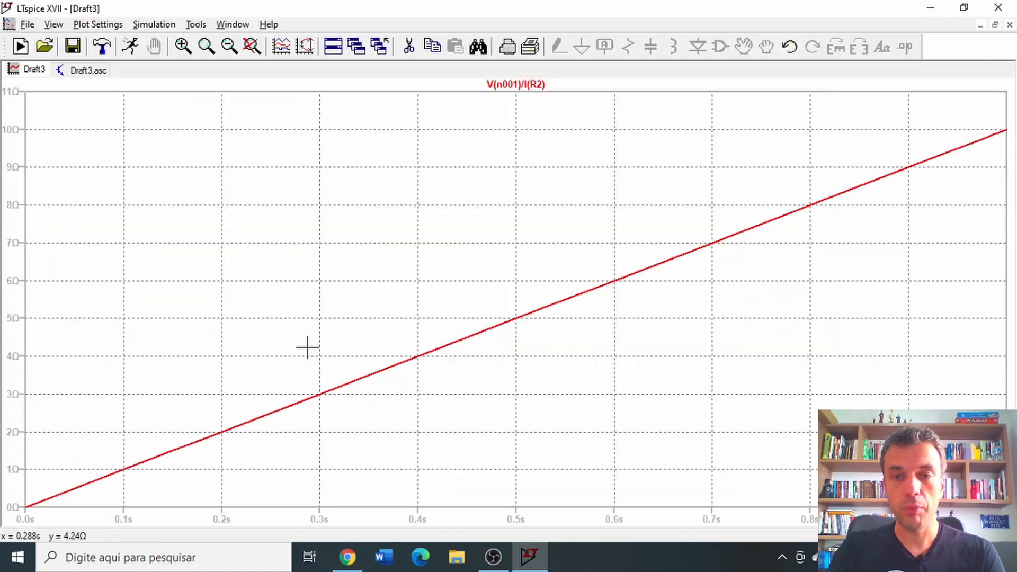
click(72, 72)
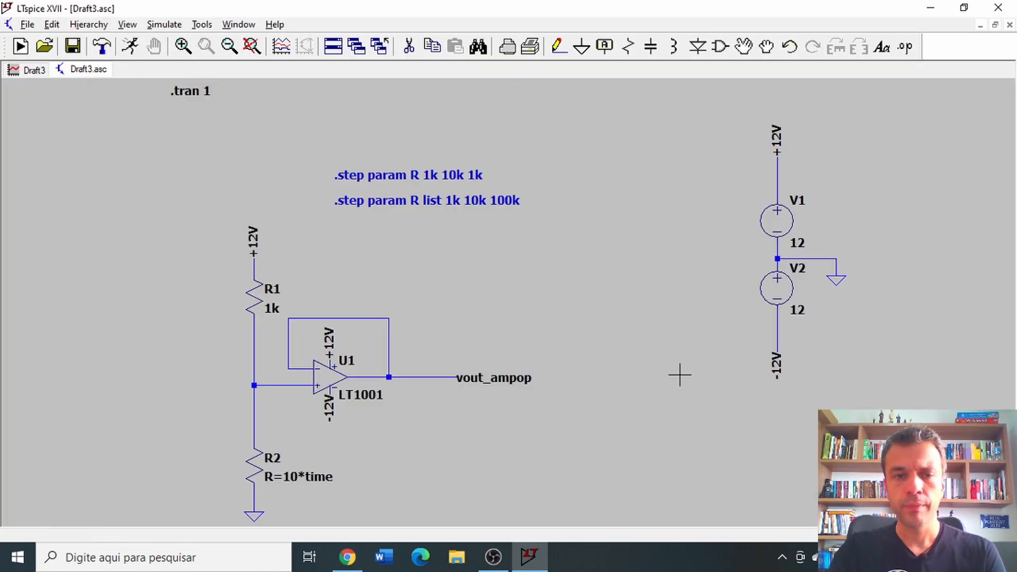
Step: Edit R2's resistance expression to read R=sin(time)
right_click(256, 465)
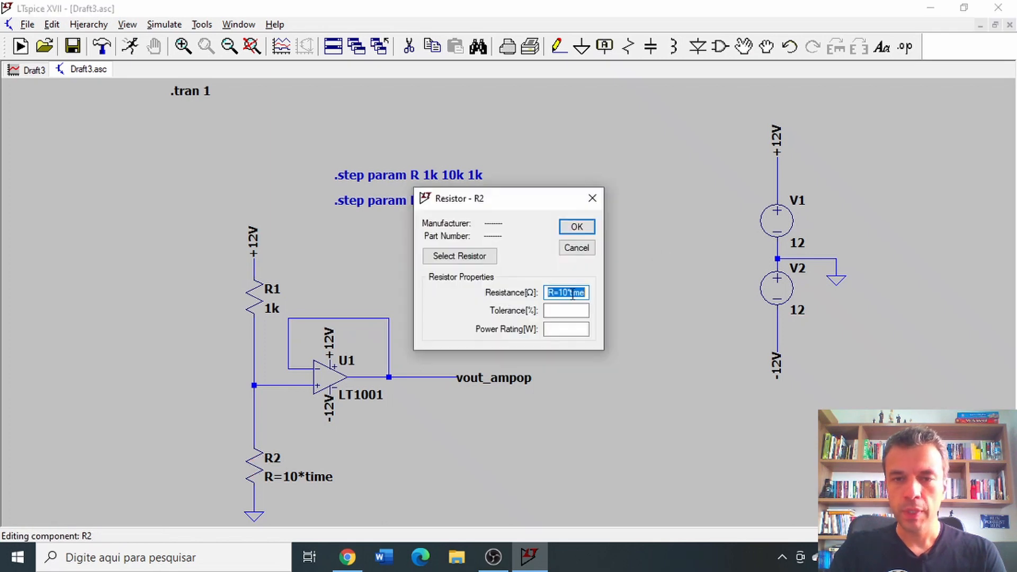
click(568, 293)
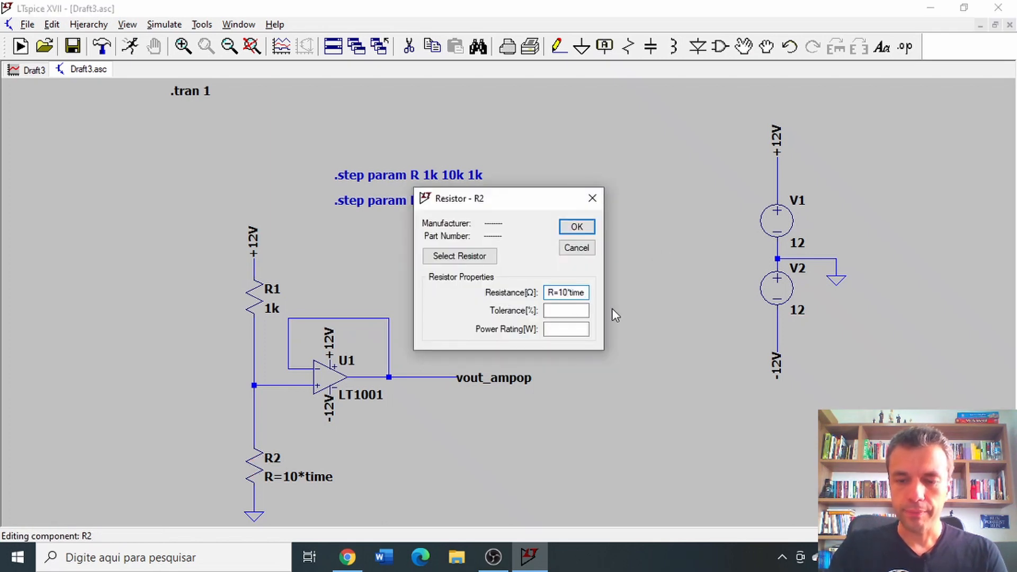
key(BackSpace)
key(BackSpace)
key(BackSpace)
text(sin()
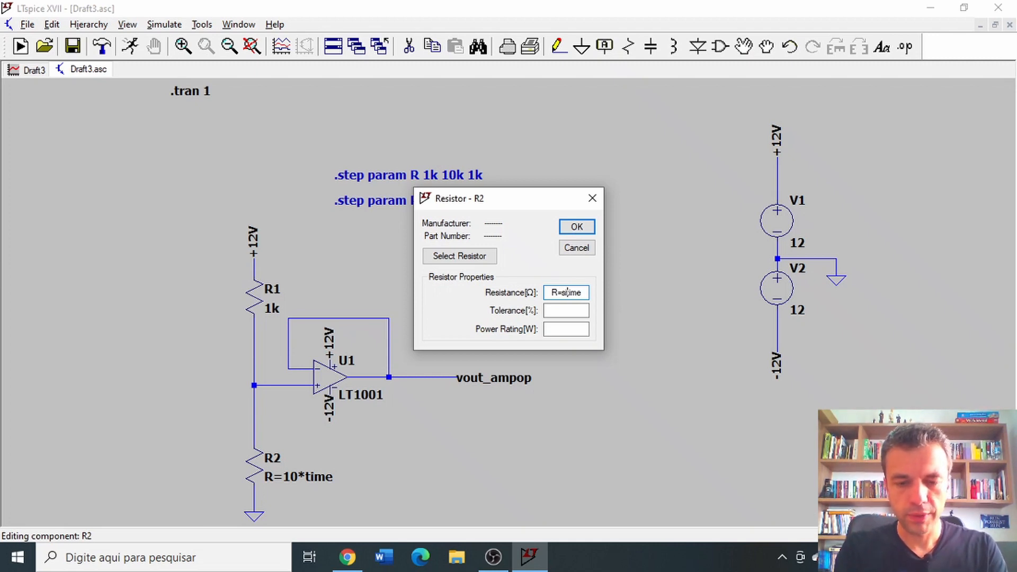
key(End)
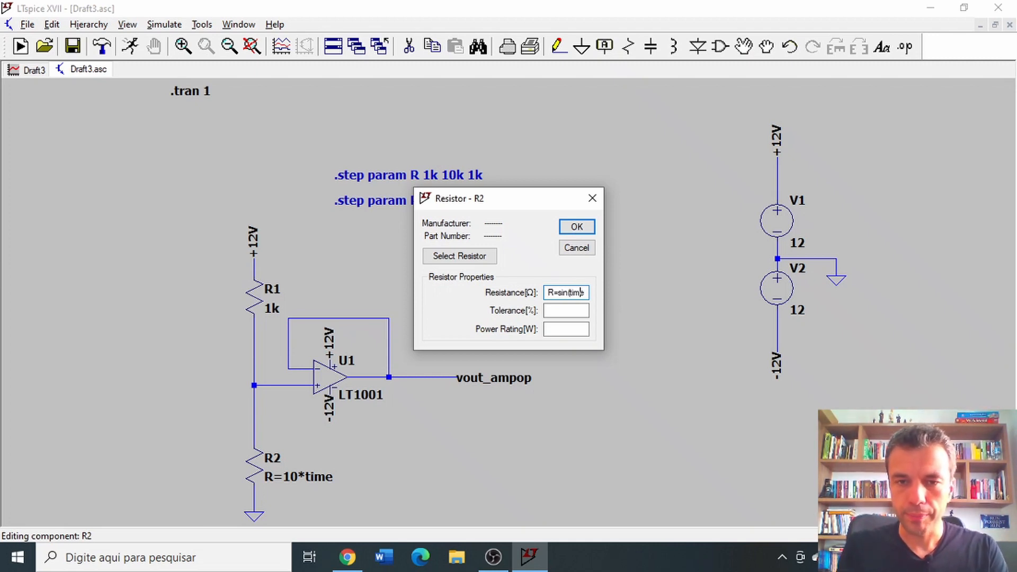
text())
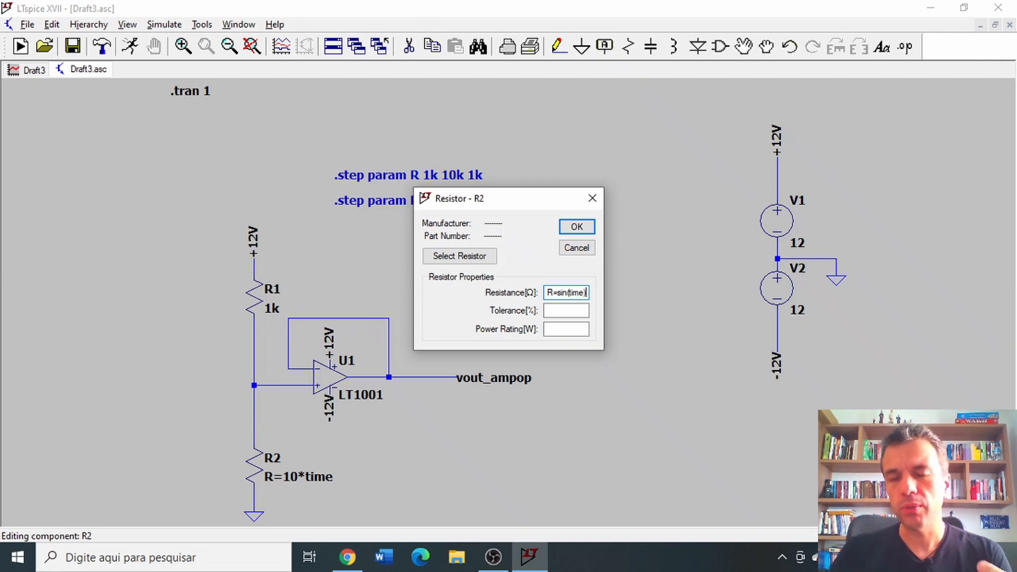
click(566, 310)
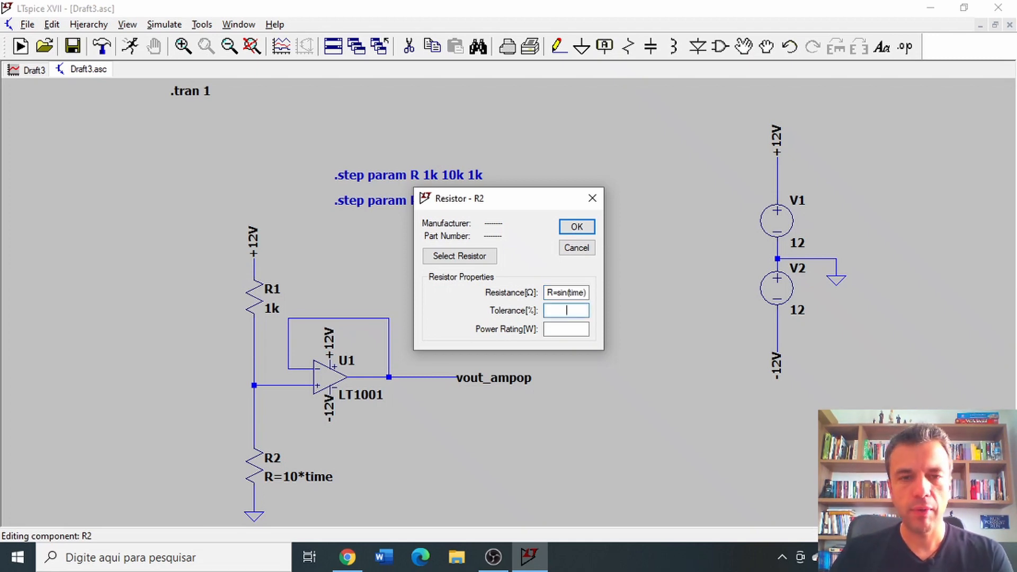
Step: Switch to Chrome and review the start of the function table on the LTwiki Waveform Arithmetic page, highlighting the abs(x) row
key(alt+Tab)
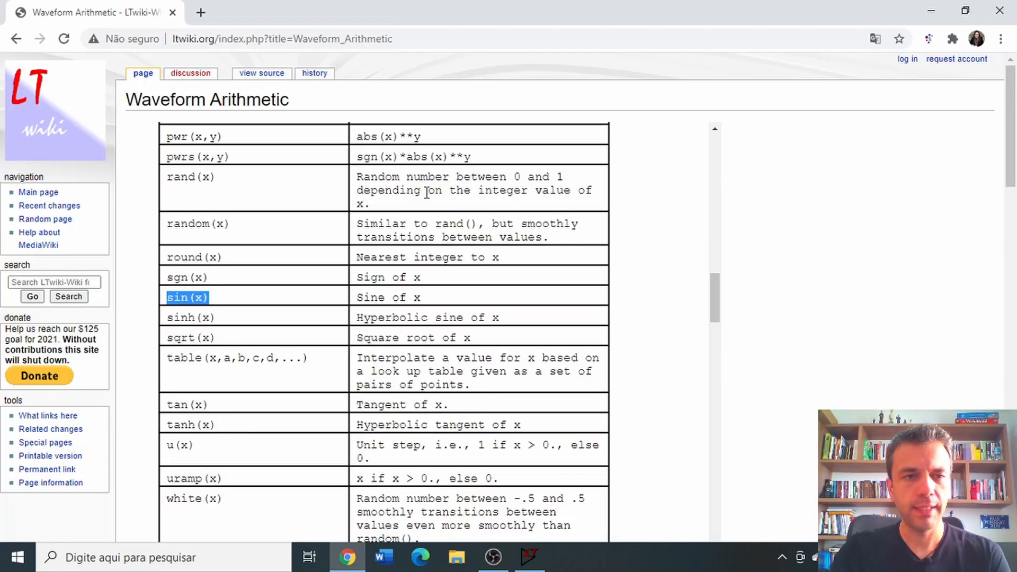
scroll(263, 212, up, 5)
scroll(264, 217, up, 8)
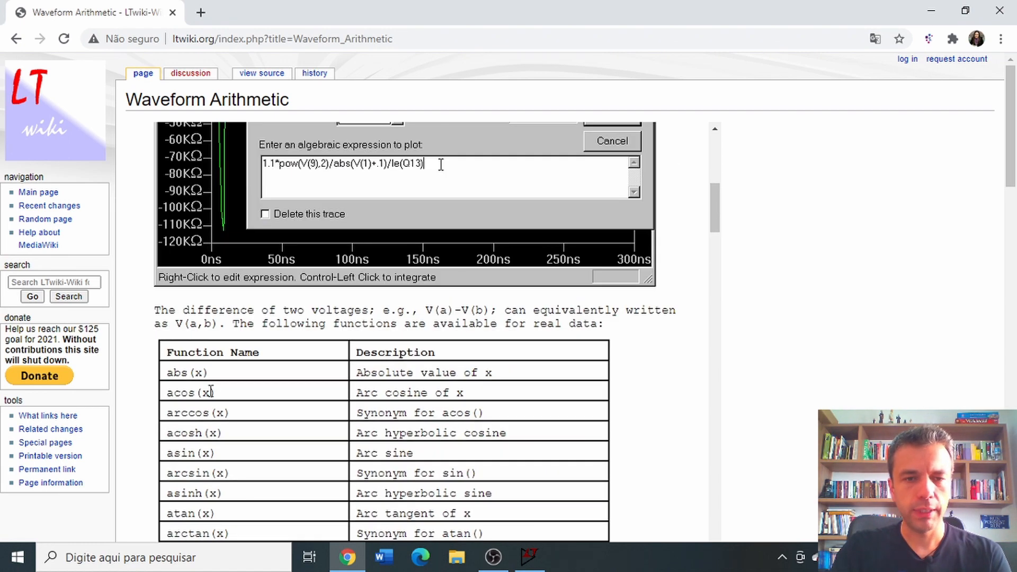
drag(510, 374, 168, 374)
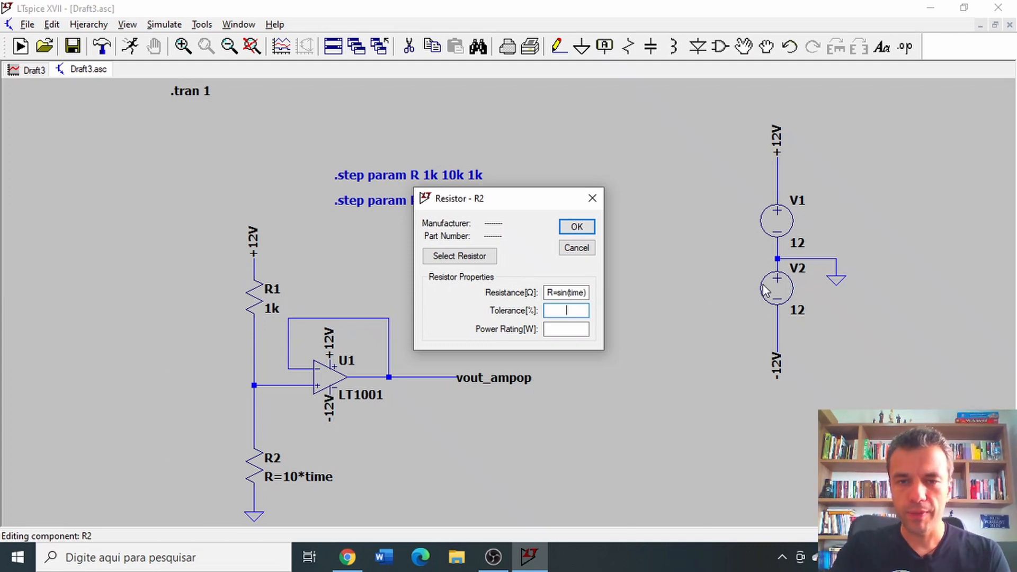
Step: Back in LTspice, extend R2's resistance expression to R=500+500*sin(time) and apply it
click(556, 293)
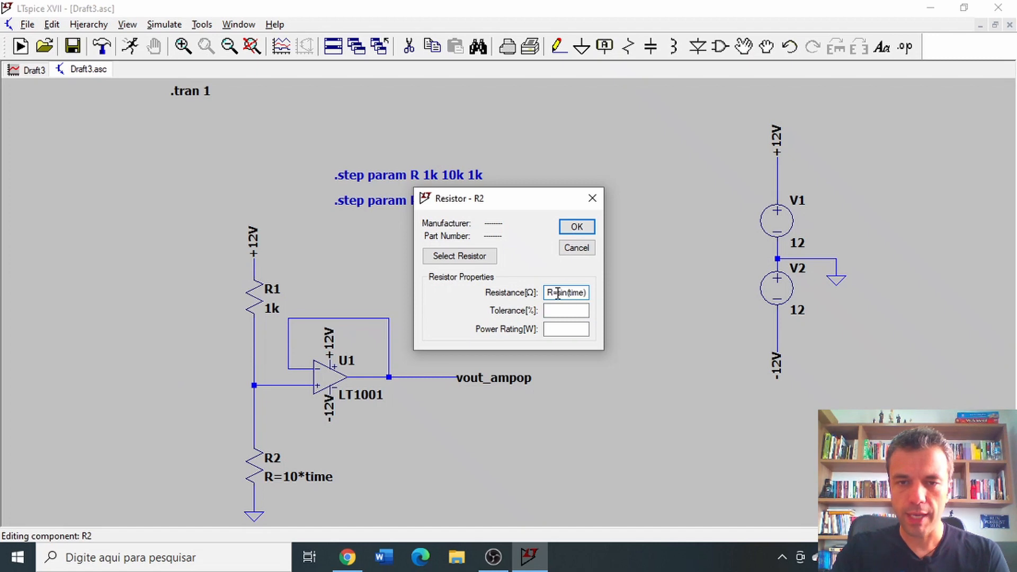
text(1)
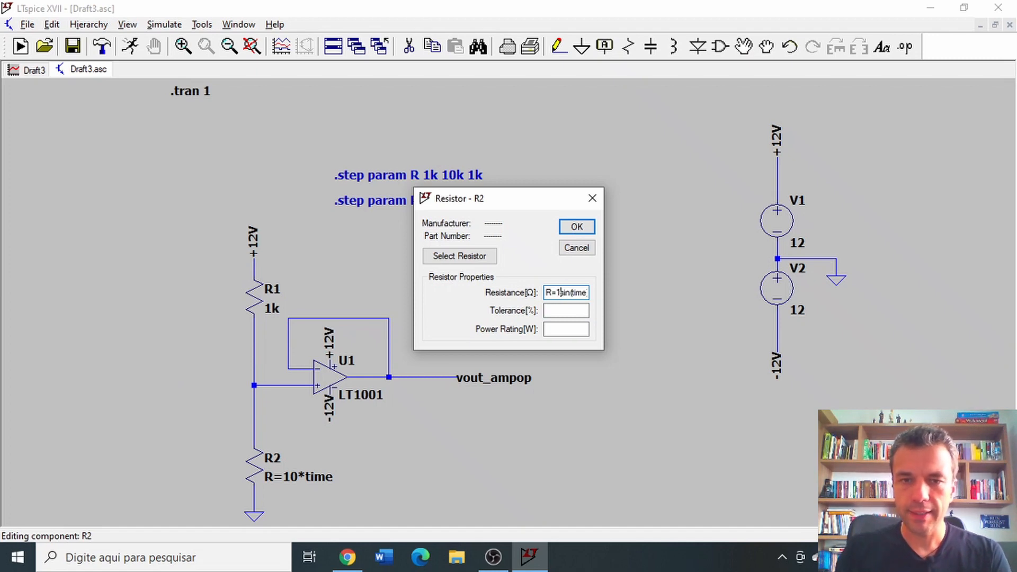
key(BackSpace)
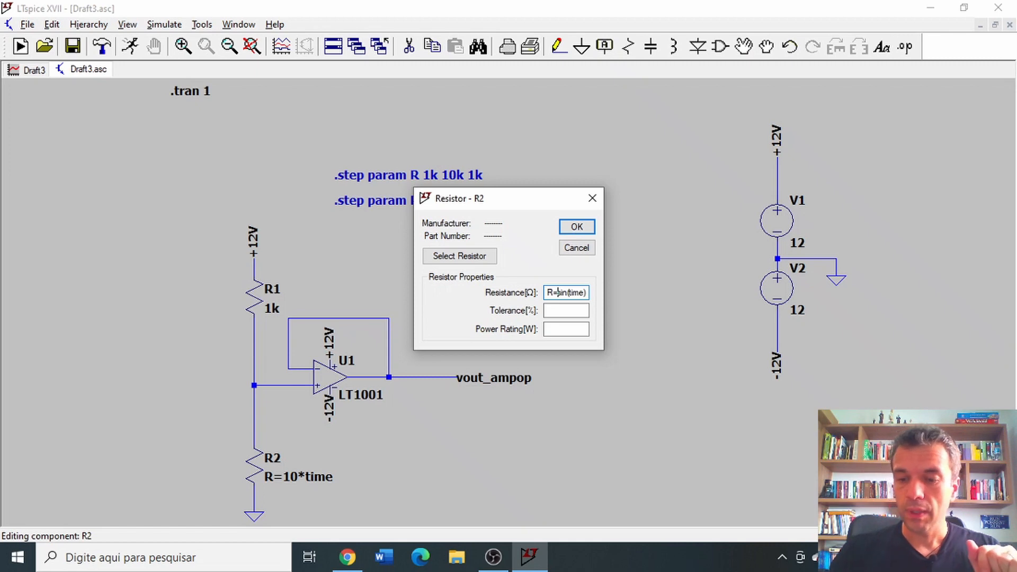
text(500+)
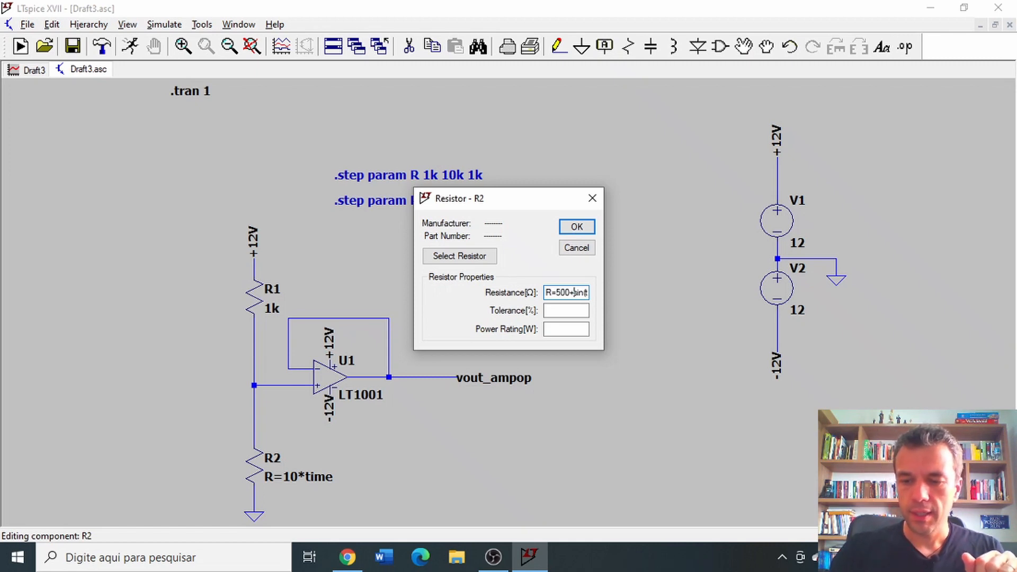
text(500*)
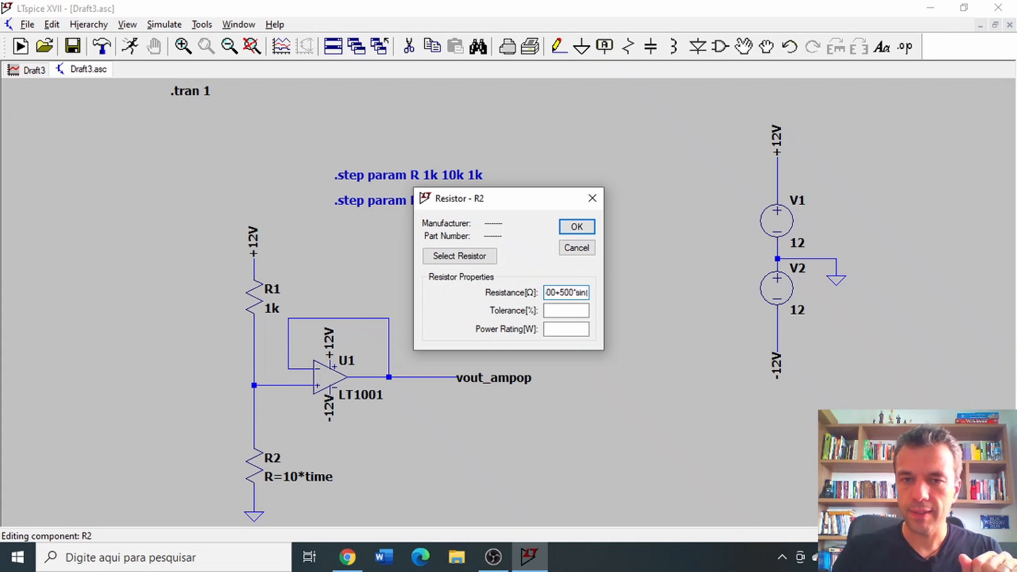
key(Right)
key(Right)
key(Right)
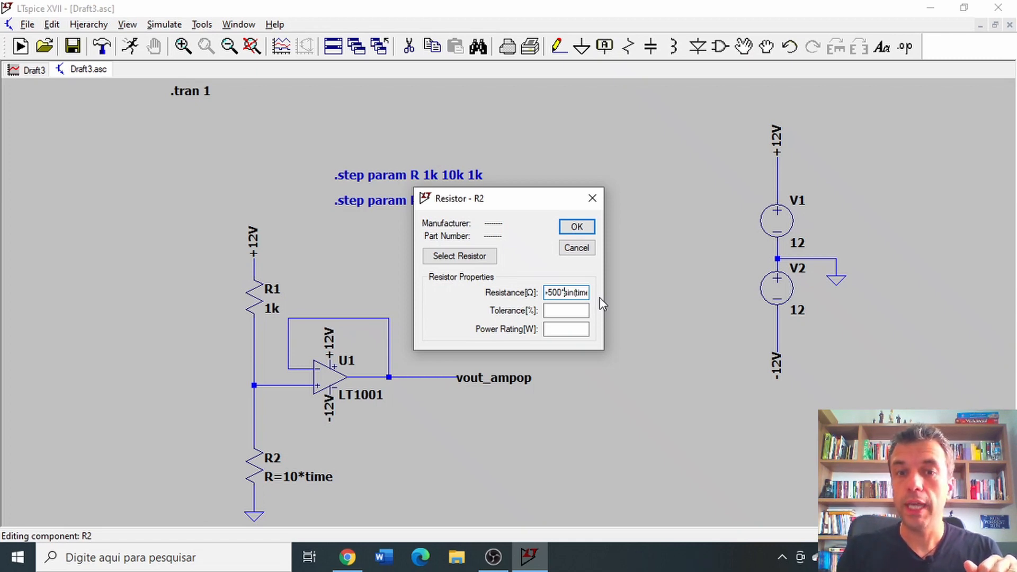
click(577, 227)
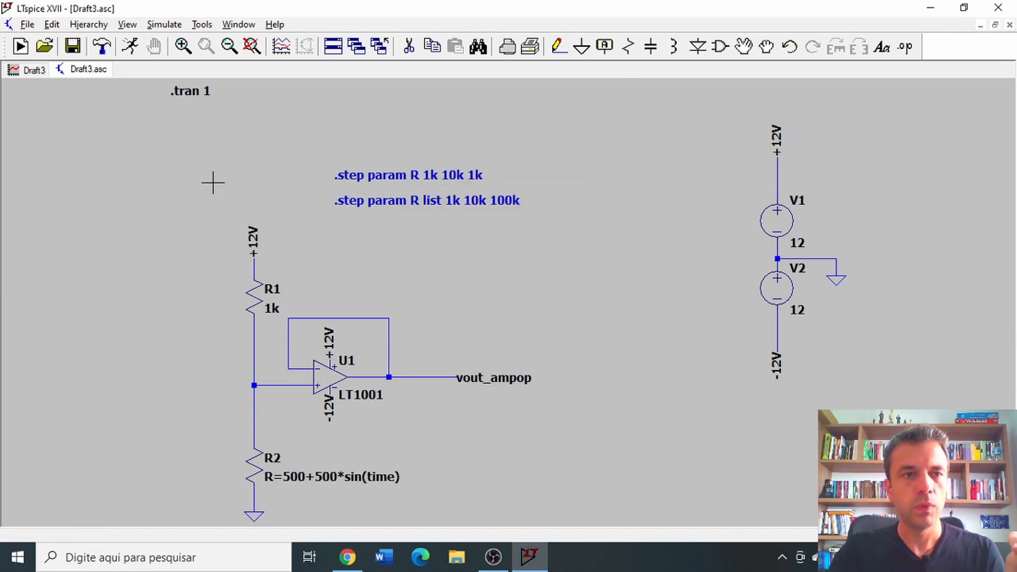
Step: Set the transient analysis stop time to 10 seconds
right_click(196, 98)
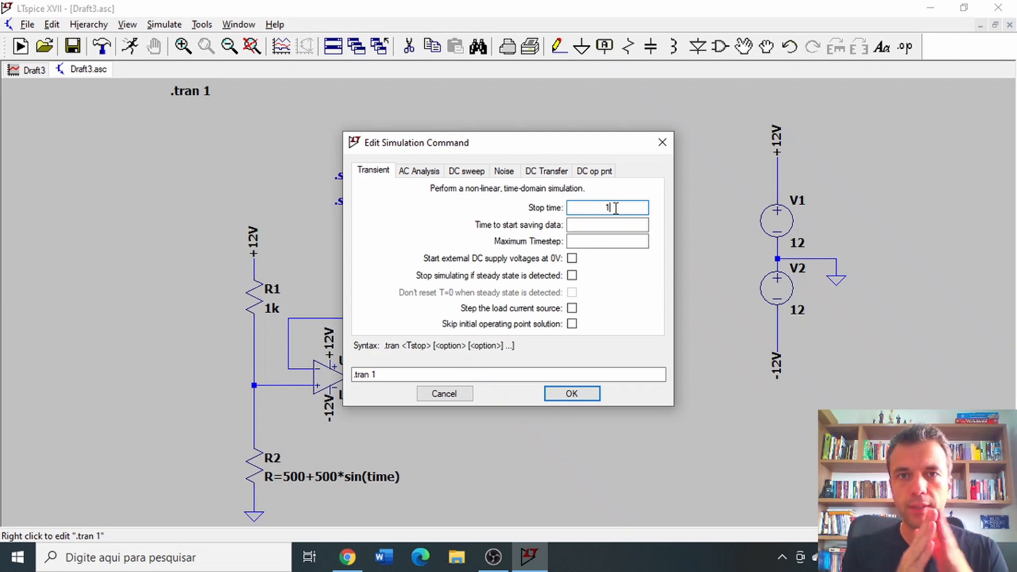
text(7)
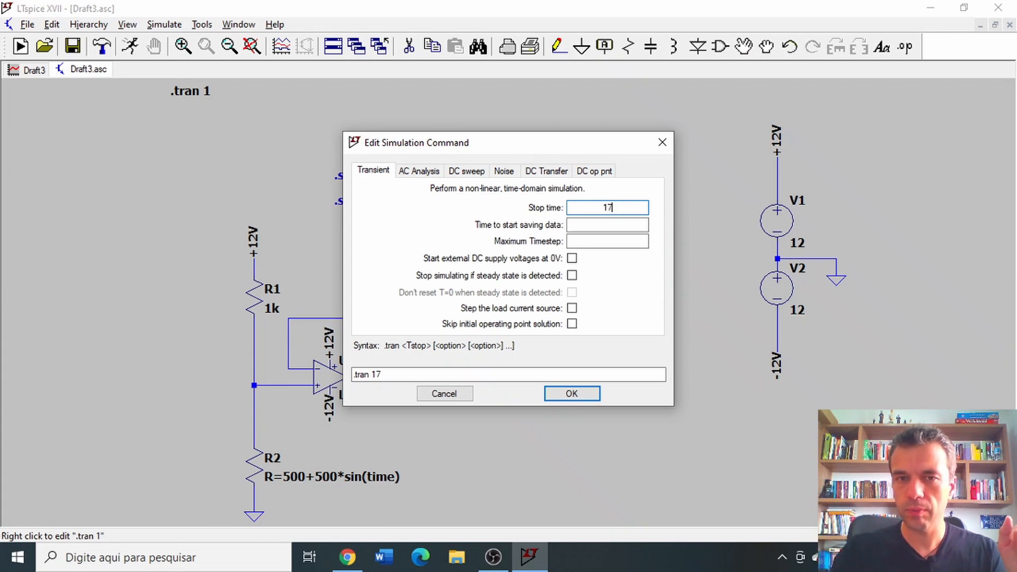
key(BackSpace)
text(0)
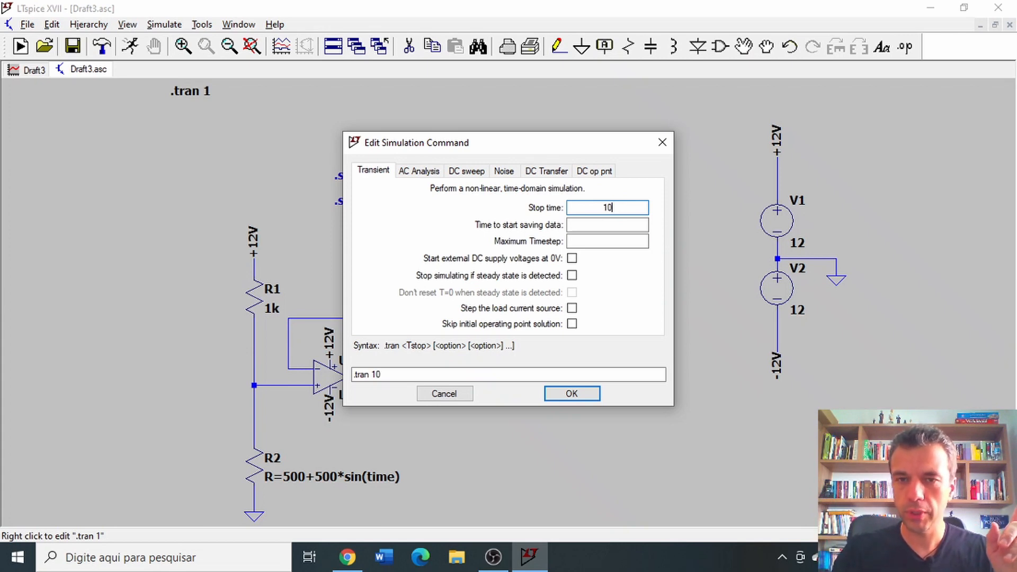
click(566, 397)
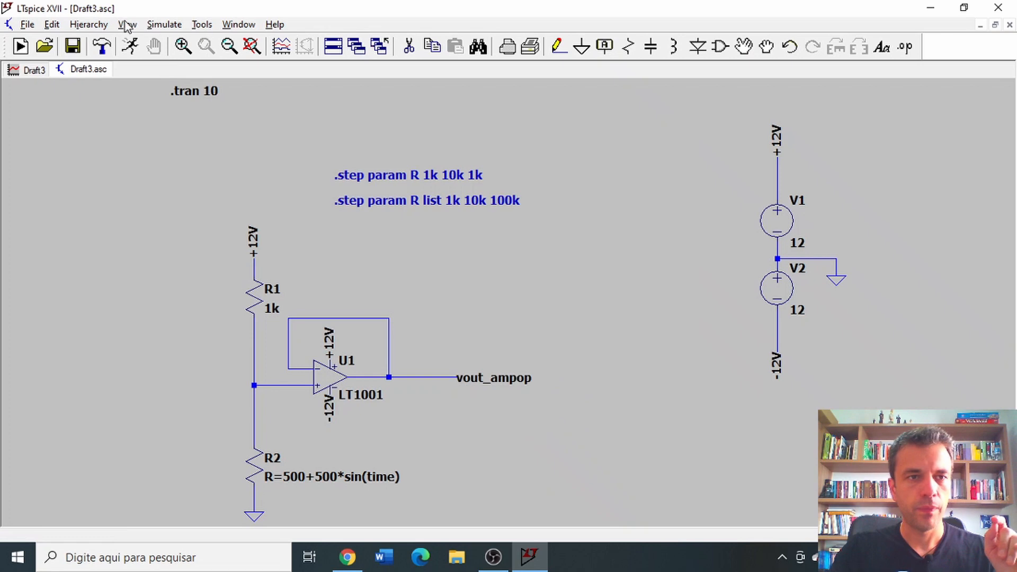
Step: Run the simulation, maximize the waveform window and follow the V(n001)/I(R2) trace with a cursor to about 9.73 s
click(129, 49)
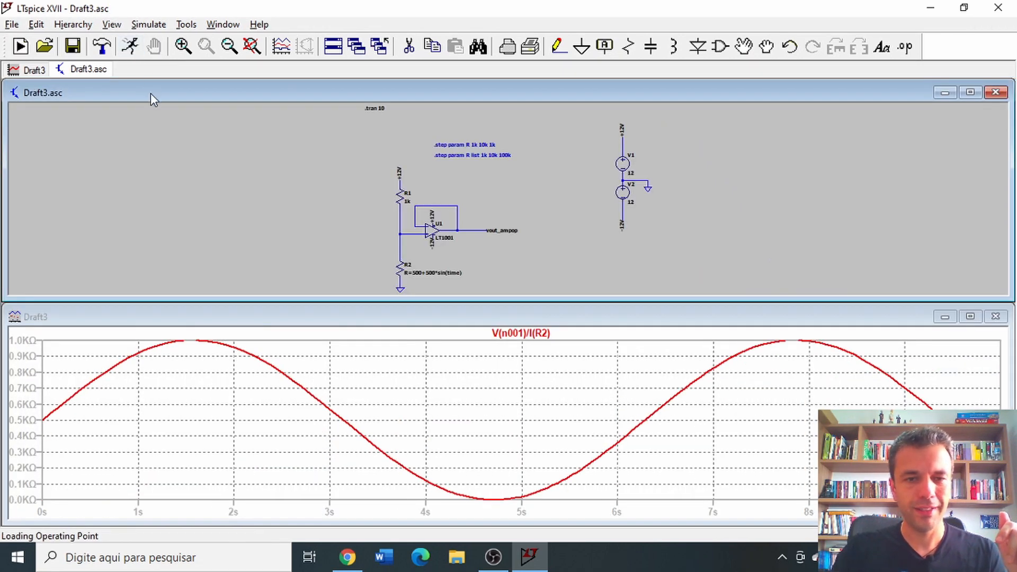
double_click(513, 316)
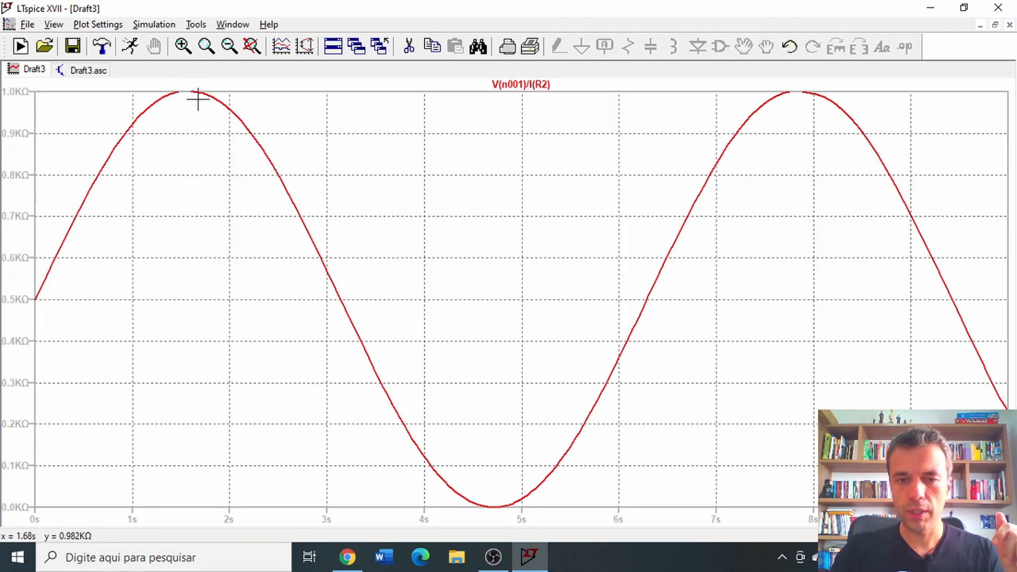
click(524, 86)
mouse_move(522, 113)
mouse_down()
mouse_move(202, 95)
mouse_move(156, 109)
mouse_move(120, 136)
mouse_move(190, 124)
mouse_move(269, 159)
mouse_move(383, 270)
mouse_move(510, 302)
mouse_move(497, 309)
mouse_move(540, 301)
mouse_move(645, 244)
mouse_move(794, 206)
mouse_move(877, 222)
mouse_move(982, 352)
mouse_up()
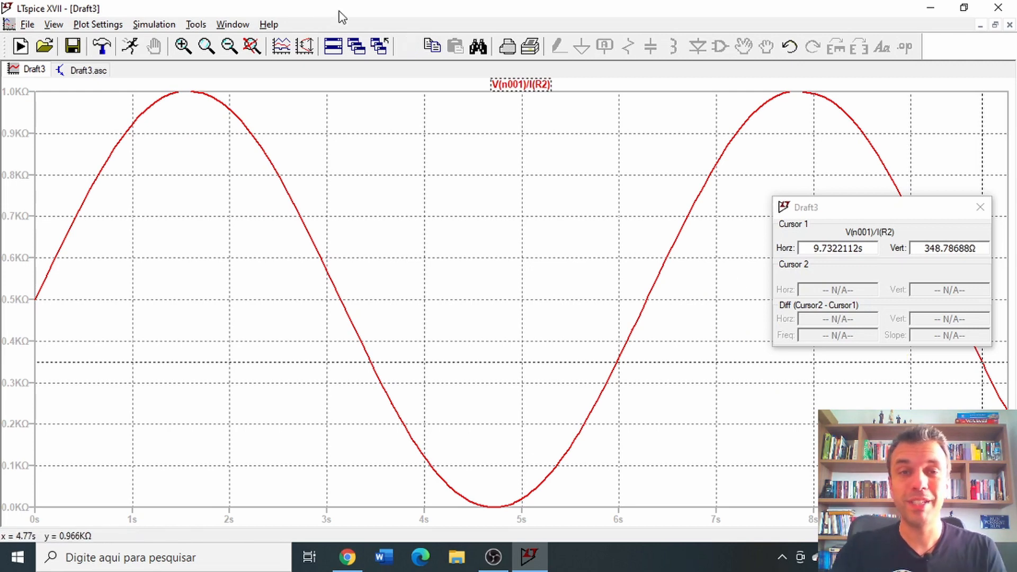
Step: Add a second plot pane and plot the op-amp output voltage V(vout_ampop) in it
click(84, 70)
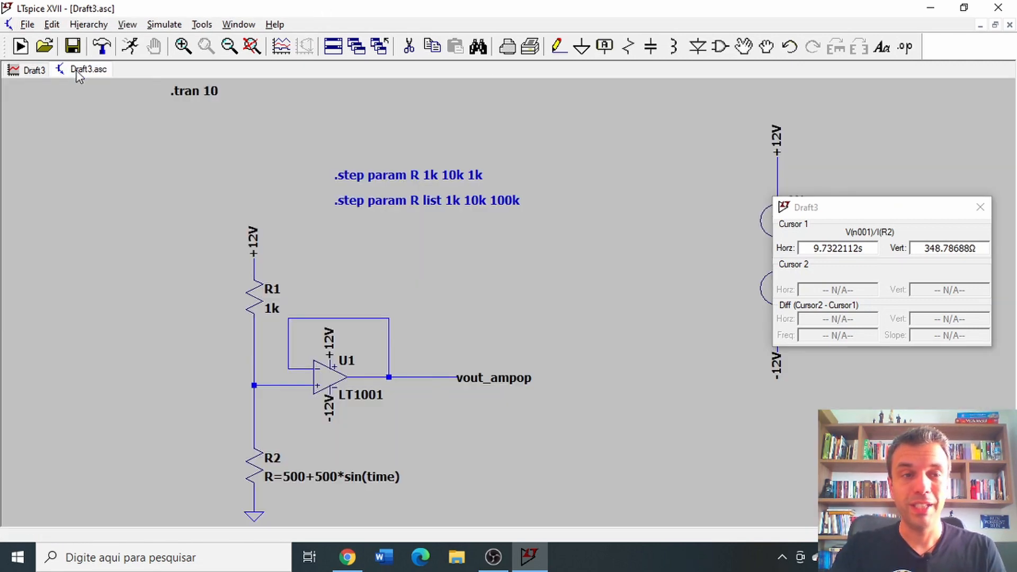
click(34, 70)
right_click(196, 212)
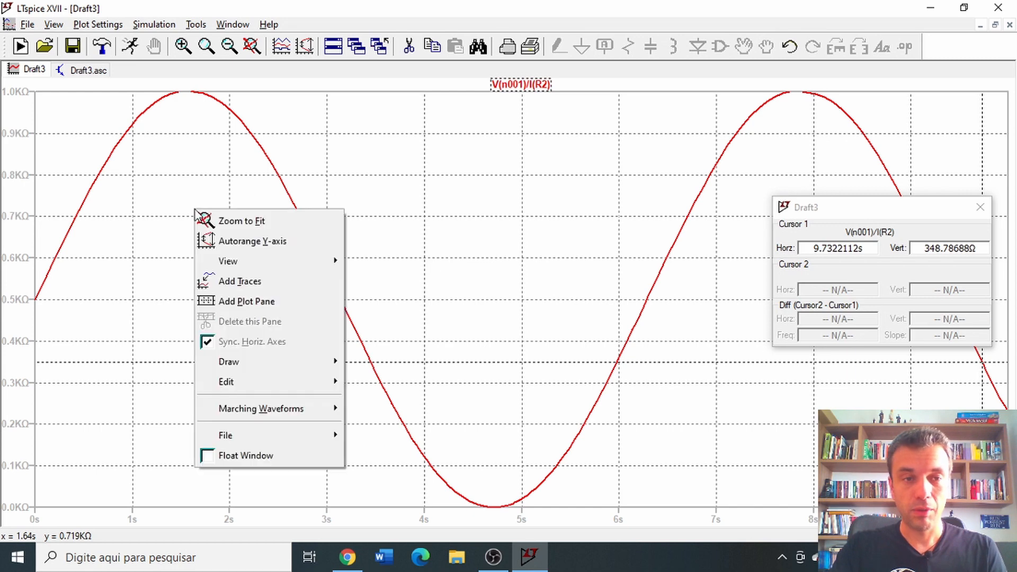
click(254, 300)
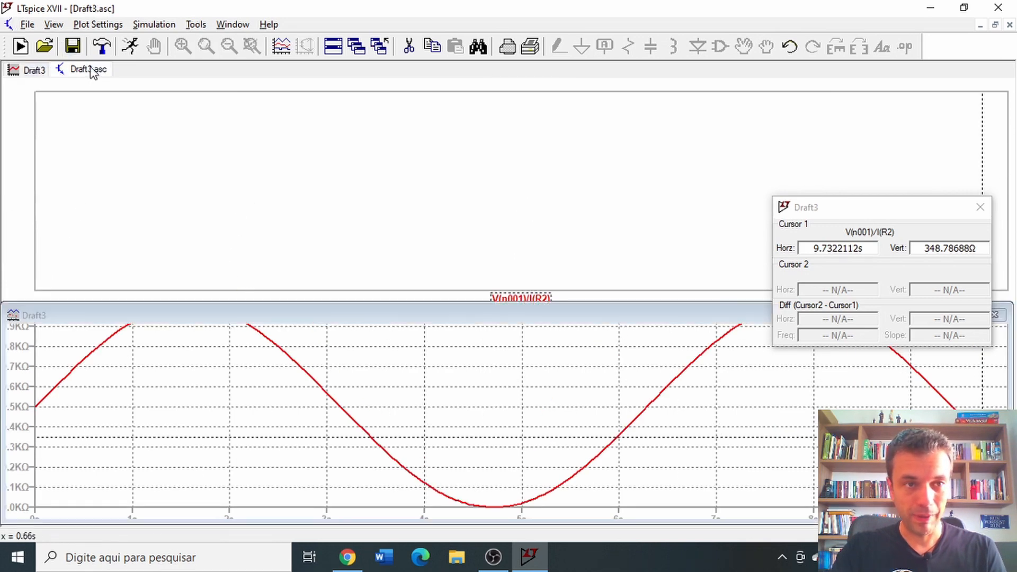
click(88, 70)
click(444, 376)
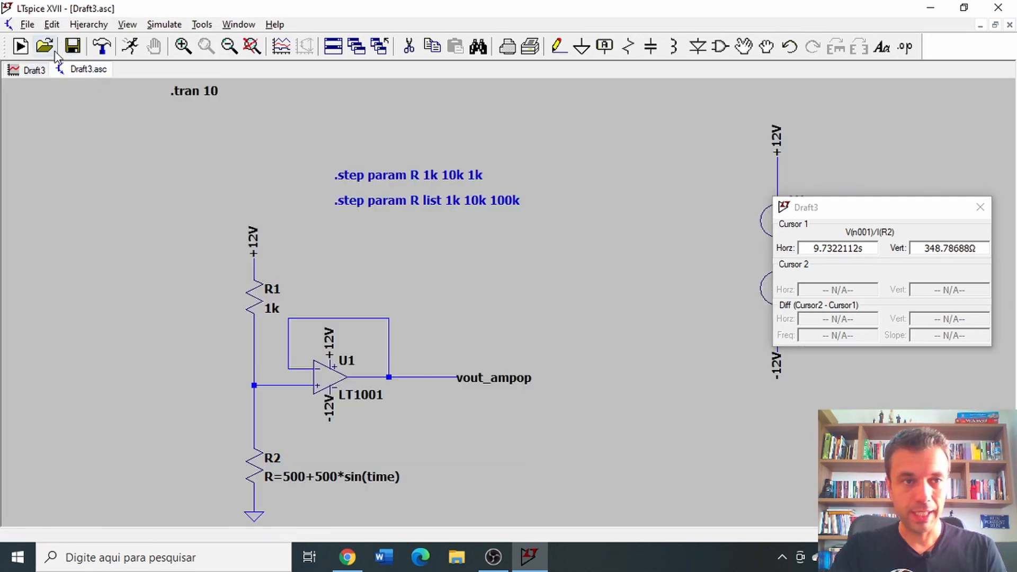
click(34, 70)
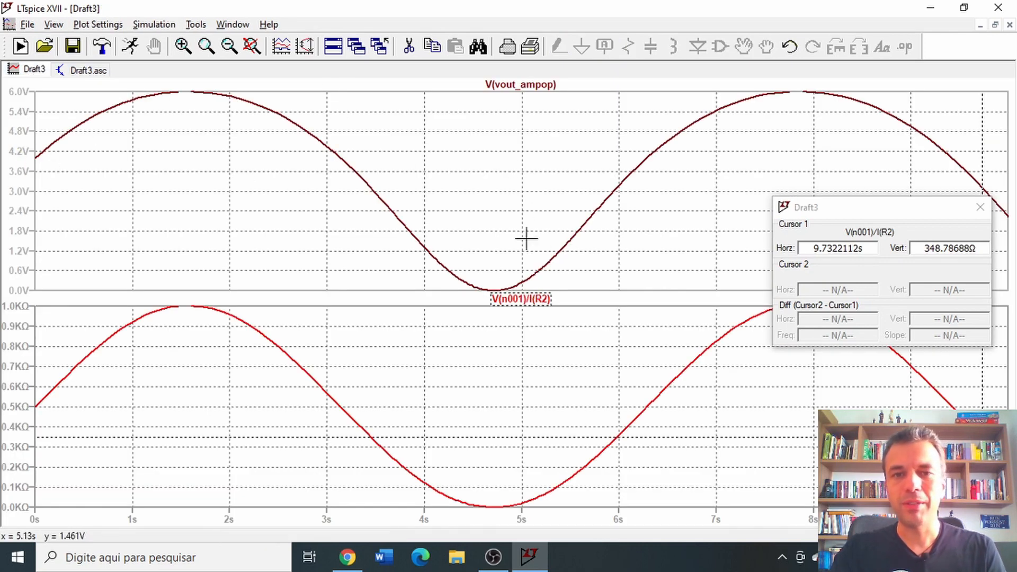
Step: Compare the schematic with the plotted waveforms, return to the schematic and close the cursor readout
click(87, 71)
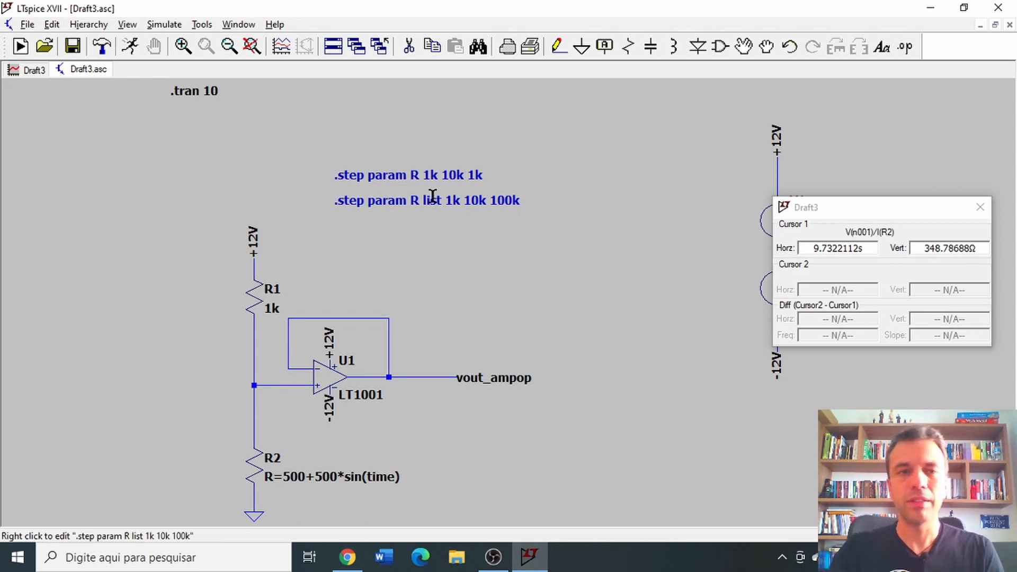
click(26, 69)
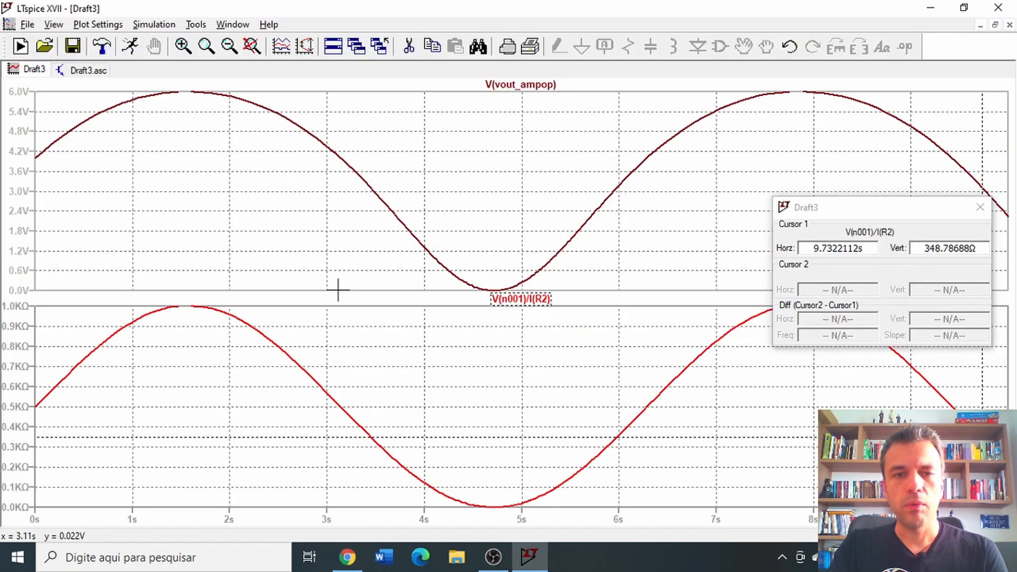
click(89, 70)
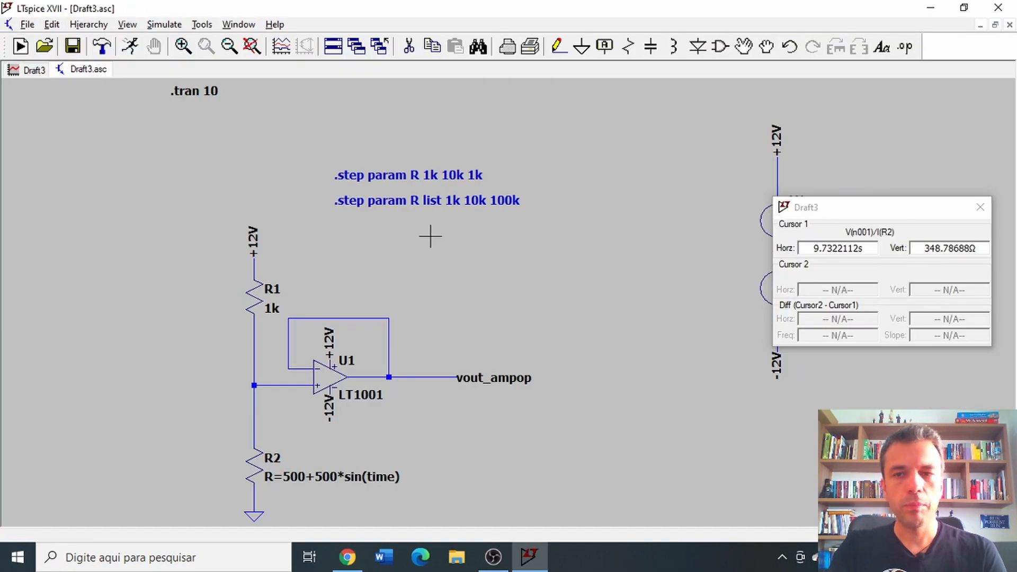
click(980, 207)
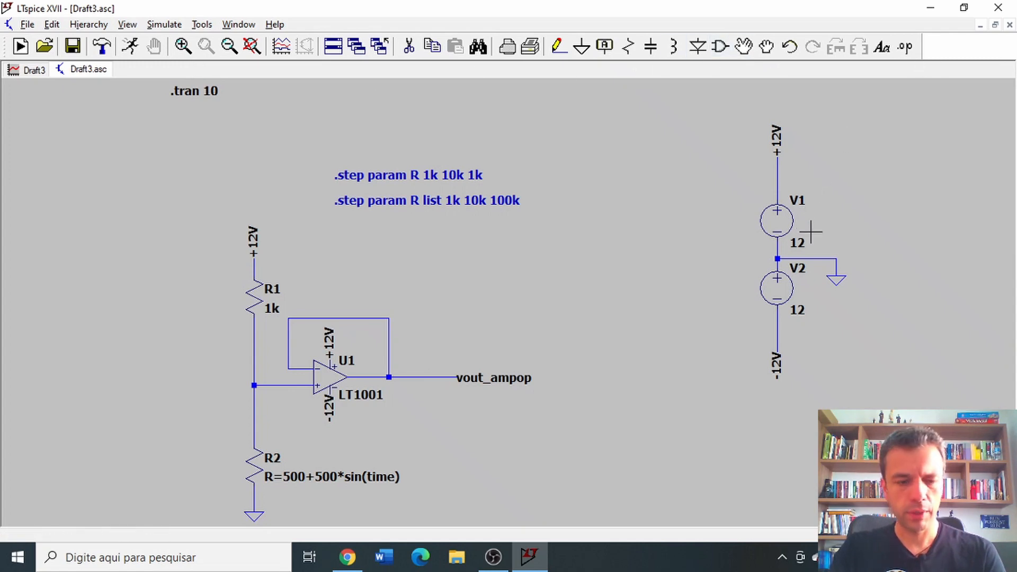
Step: Copy voltage source V1 into the empty area between the step directives and the supplies, and place a ground below the copy
key(F6)
click(770, 214)
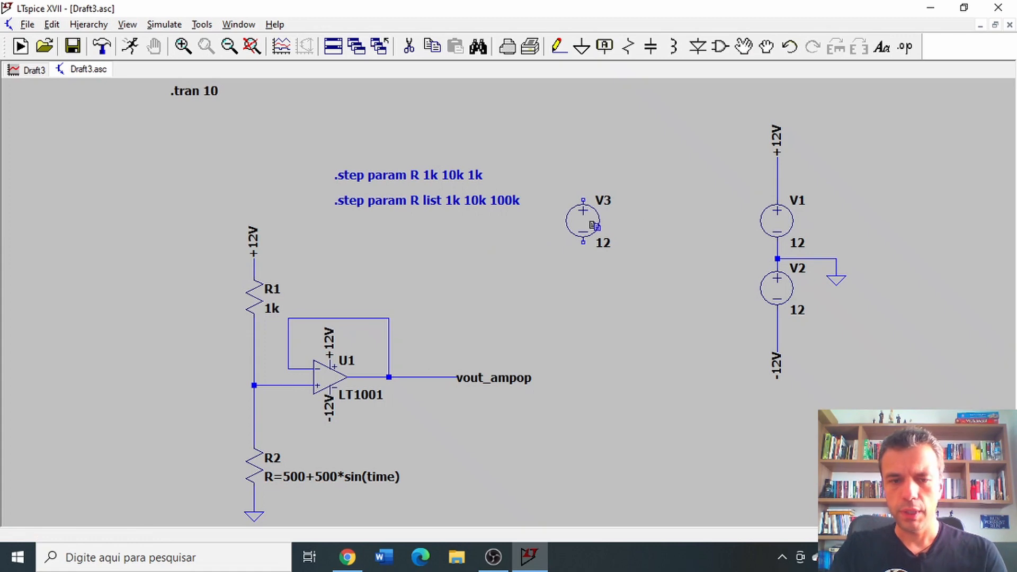
key(g)
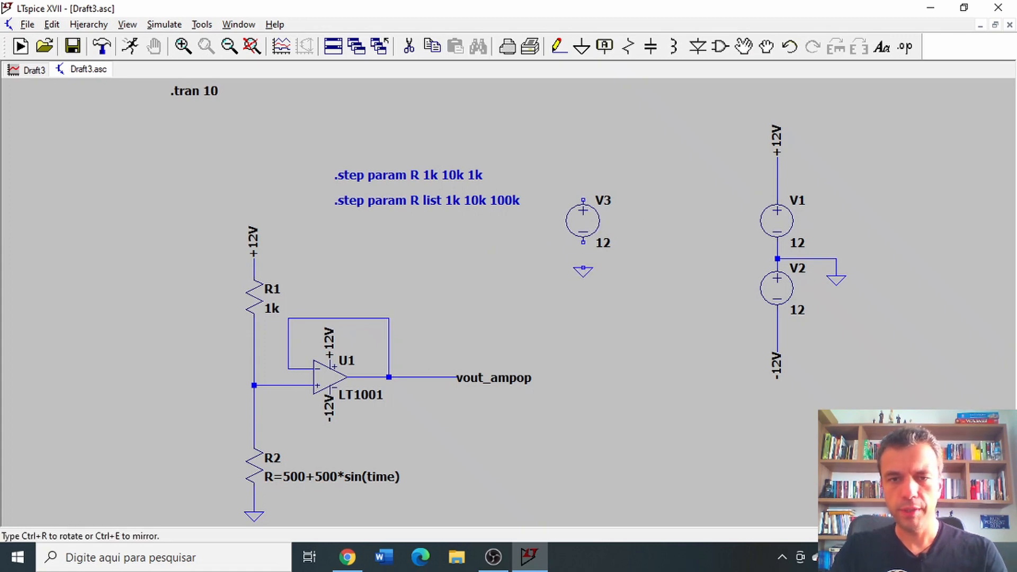
click(583, 267)
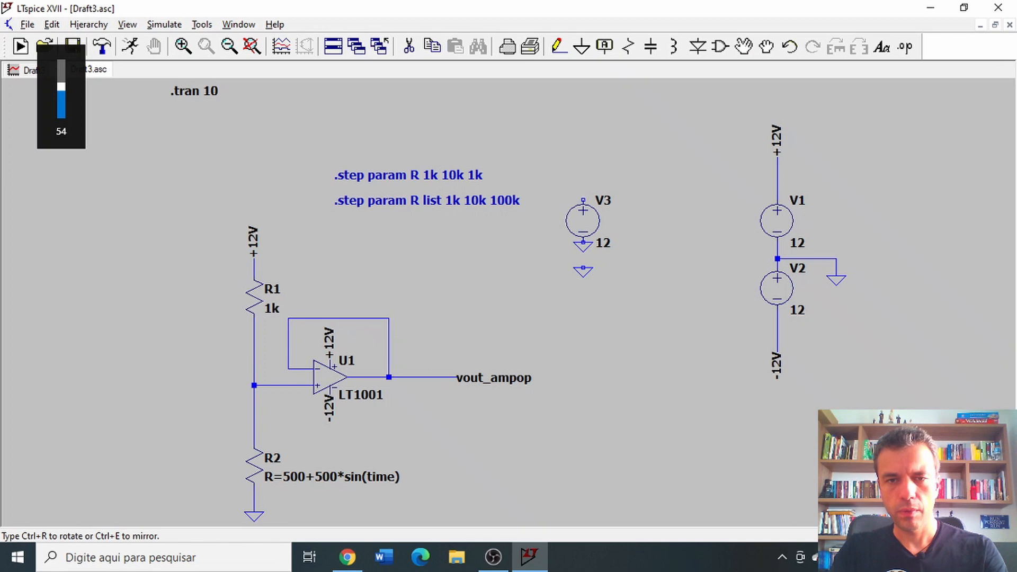
Step: Wire V3's negative terminal to the ground below it and draw a short vertical wire up from its positive terminal
key(Escape)
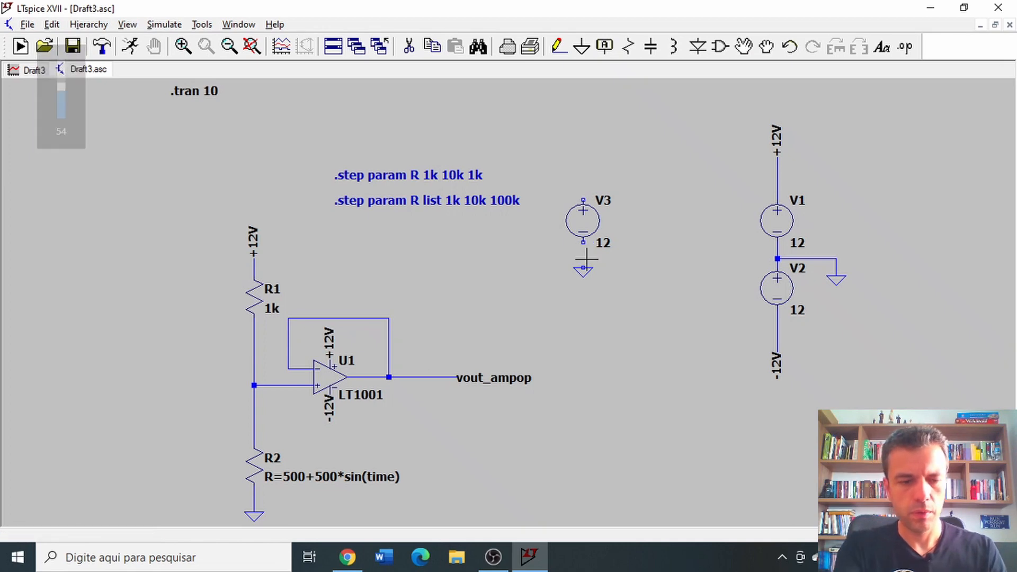
key(F3)
click(583, 268)
click(583, 242)
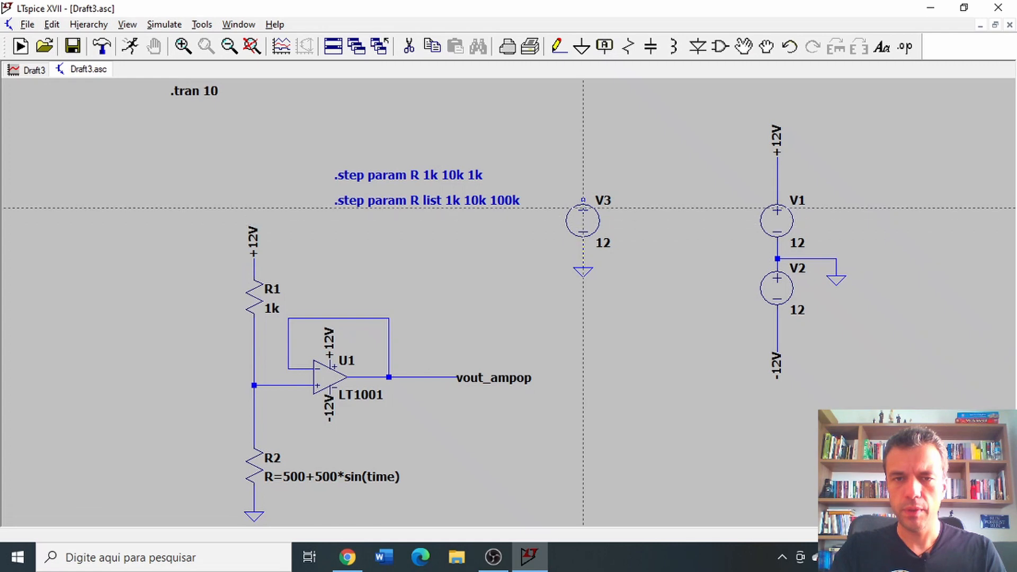
key(Escape)
key(F3)
click(583, 201)
click(592, 157)
key(Escape)
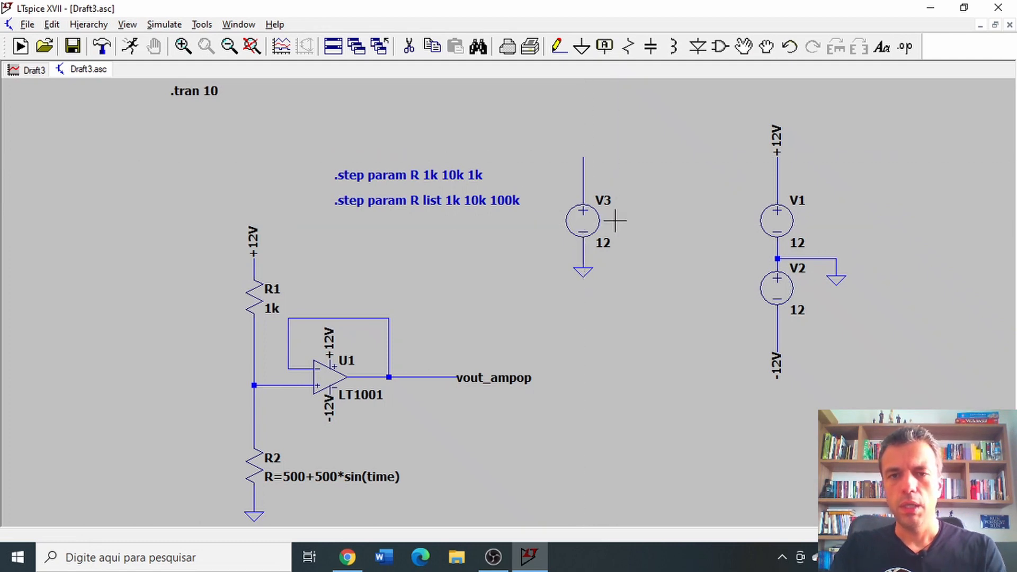
Step: Make V3 a SINE source with a DC offset of 0 V, an amplitude of 1 V and the frequency freq
right_click(588, 213)
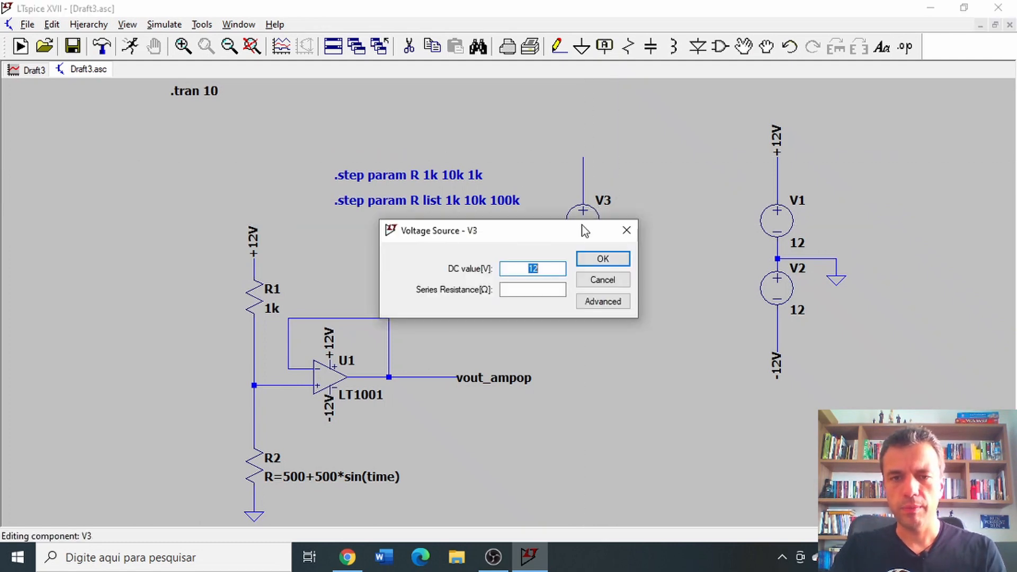
click(582, 300)
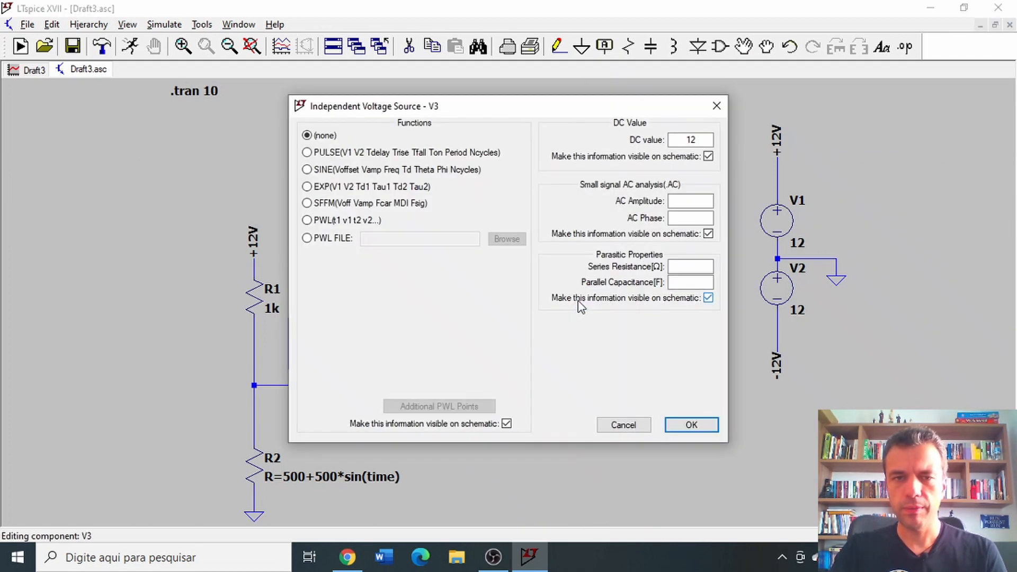
click(334, 170)
click(469, 271)
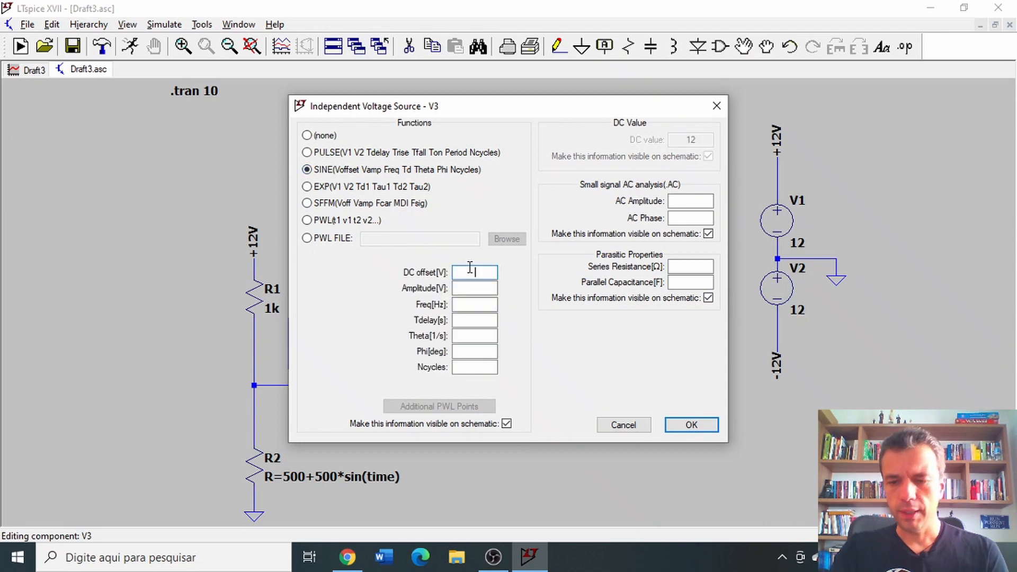
text(0)
click(474, 289)
text(1)
click(475, 304)
text(freq)
key(BackSpace)
key(BackSpace)
text(q)
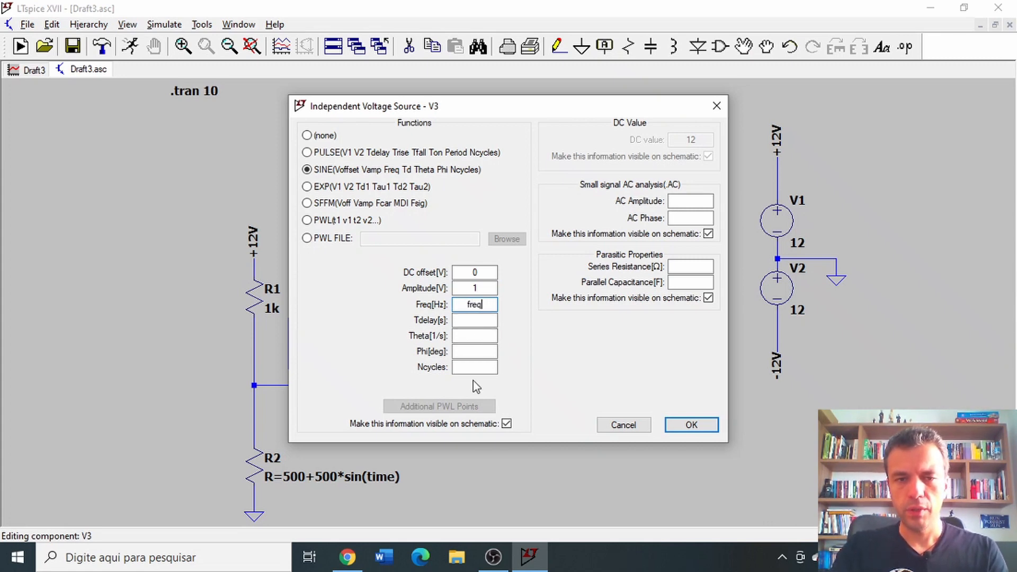
click(682, 424)
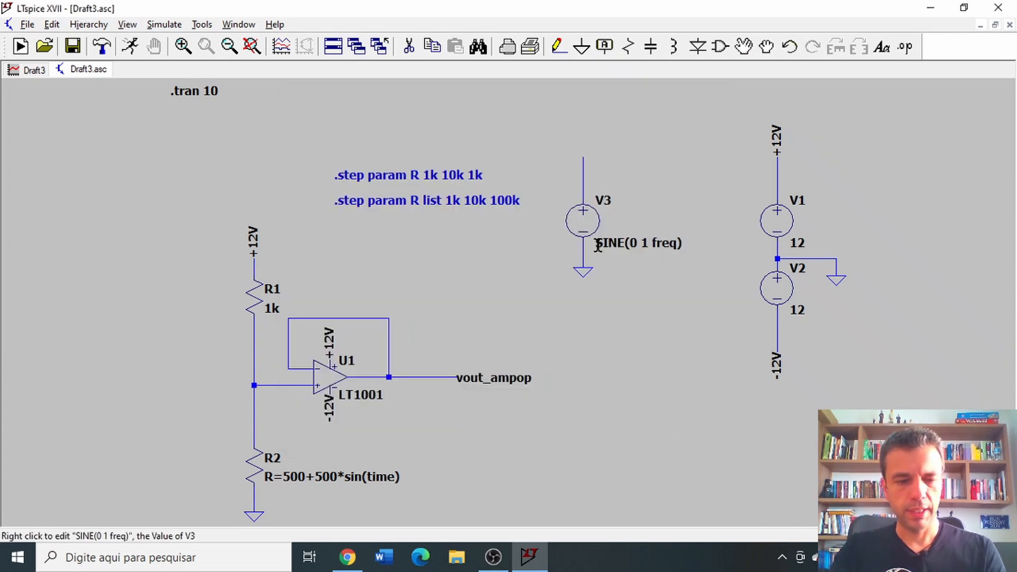
Step: Copy V3 with its wires and ground twice, placing both copies below the original
key(F6)
drag(552, 152, 638, 291)
click(614, 378)
drag(563, 295, 647, 459)
click(677, 451)
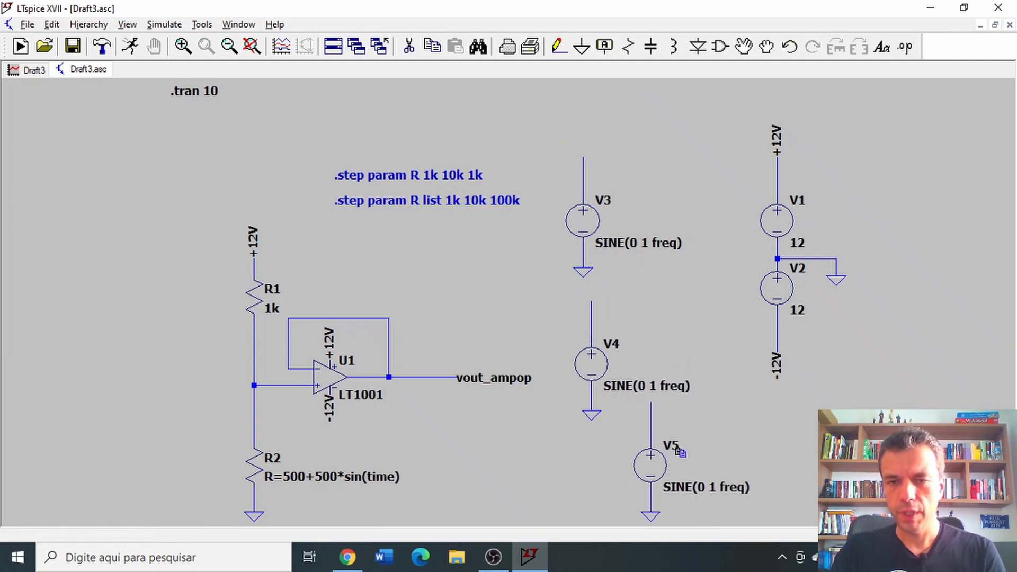
Step: Set the frequency of sine source V4 to {freq}/2
right_click(596, 372)
double_click(475, 305)
key(BackSpace)
text(freq)
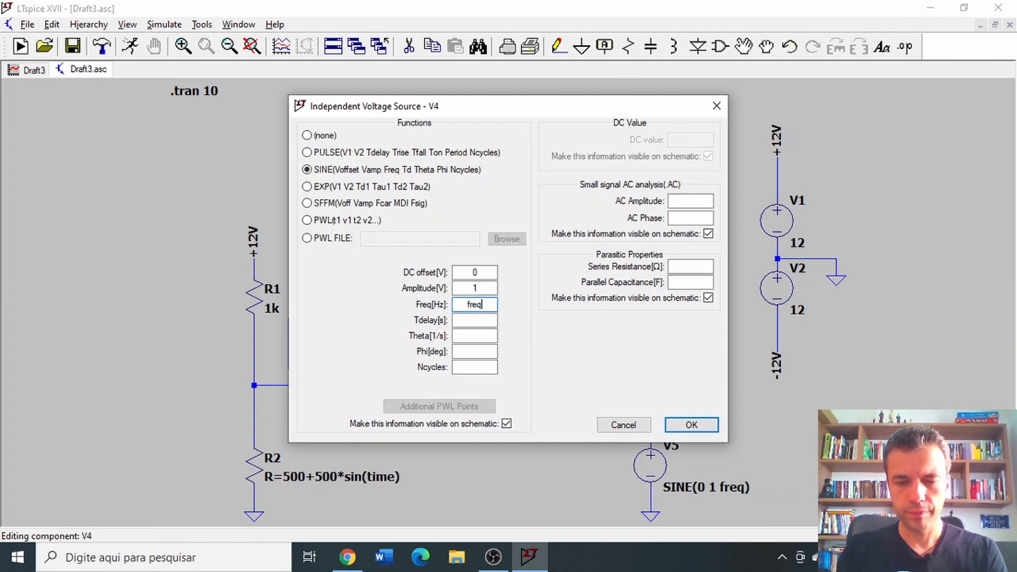
text(/2)
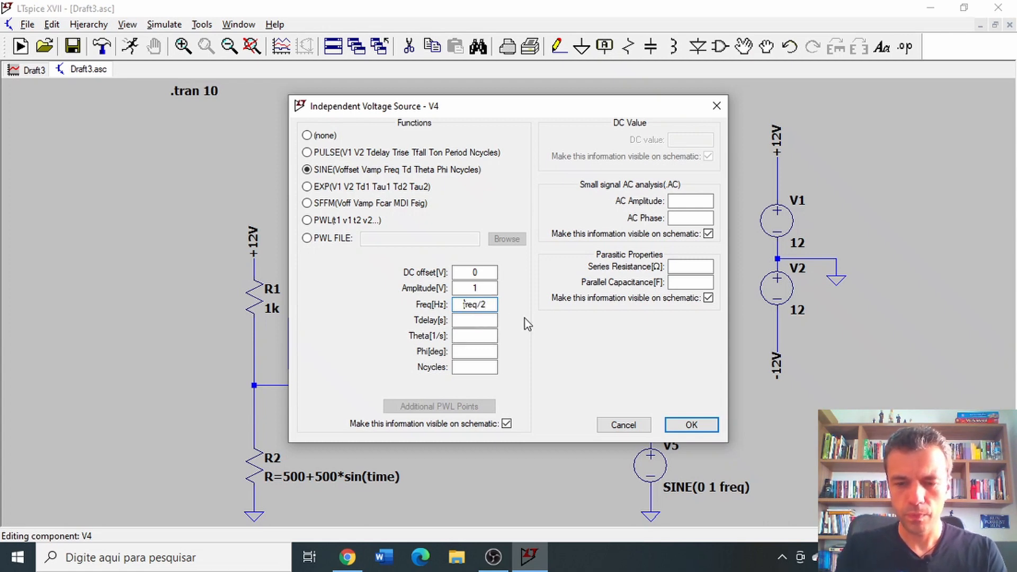
key(Home)
text(()
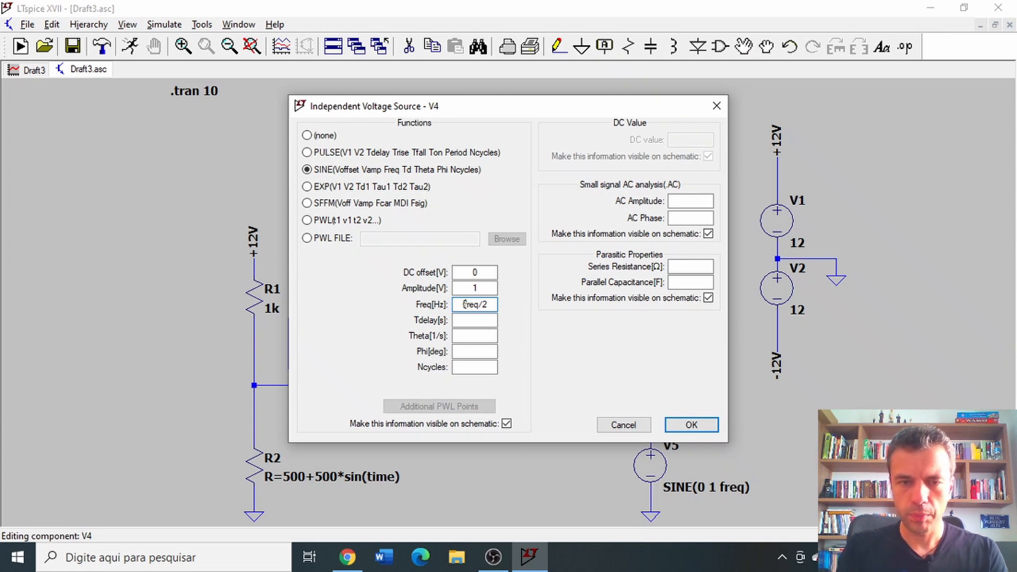
key(Right)
key(Right)
key(Right)
key(Right)
text(})
key(Return)
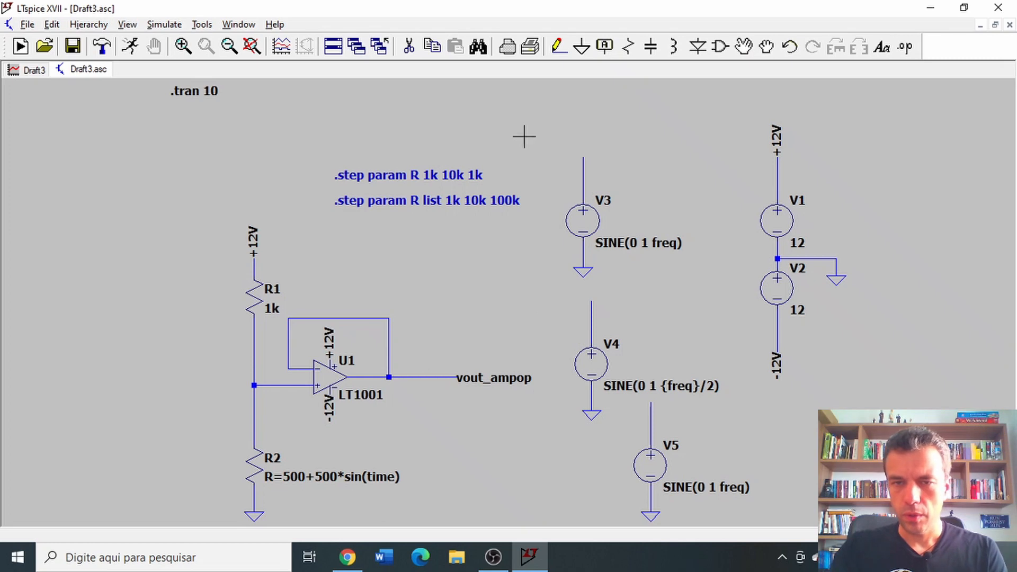
Step: Set the frequency of sine source V3 to the parameter {freq}
right_click(595, 225)
click(472, 306)
text({freq})
key(Return)
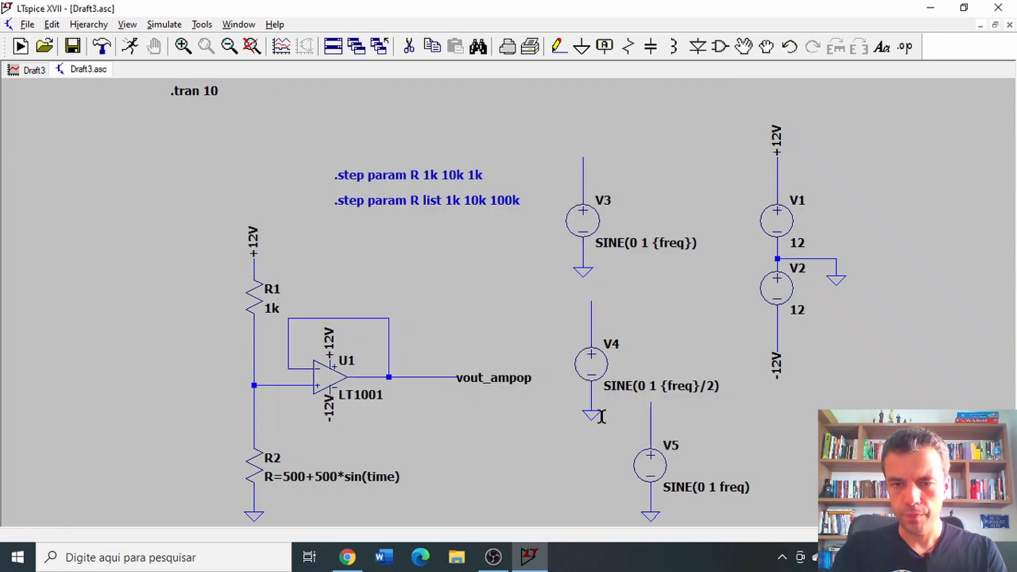
right_click(617, 381)
click(624, 425)
Step: Set the frequency of sine source V5 to {freq}/4
right_click(655, 468)
click(477, 303)
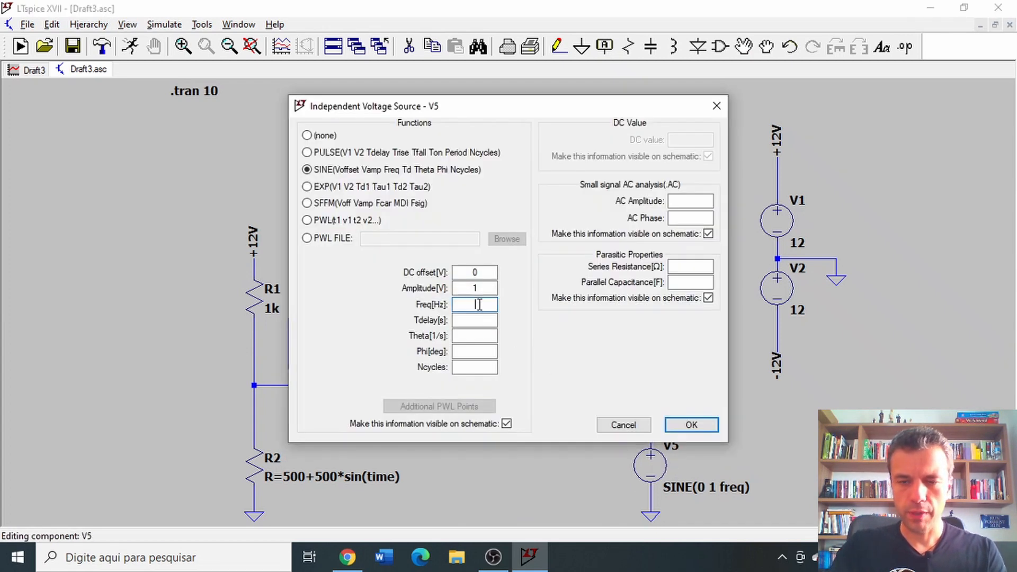
text({fre)
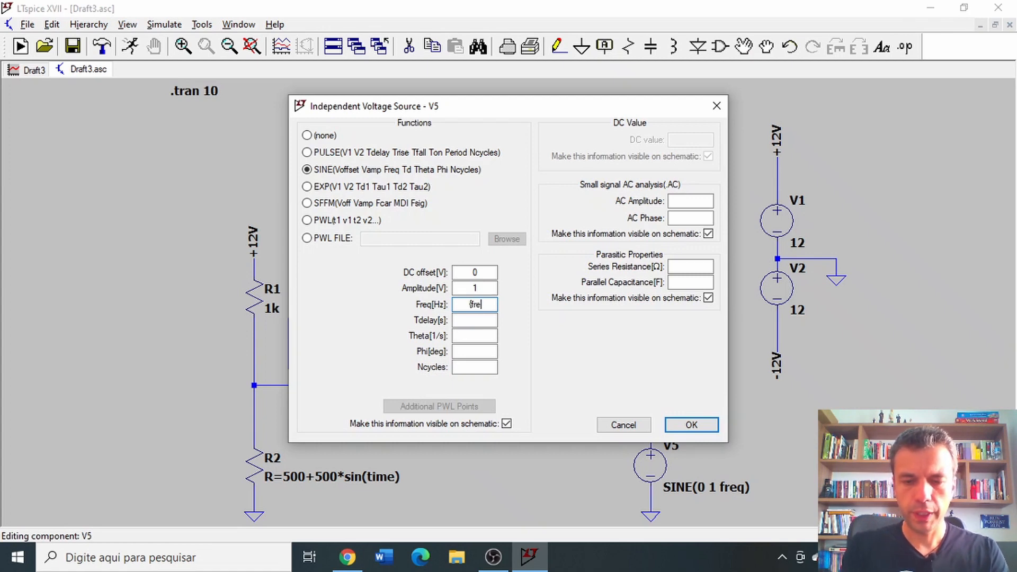
text(q)
key(BackSpace)
key(BackSpace)
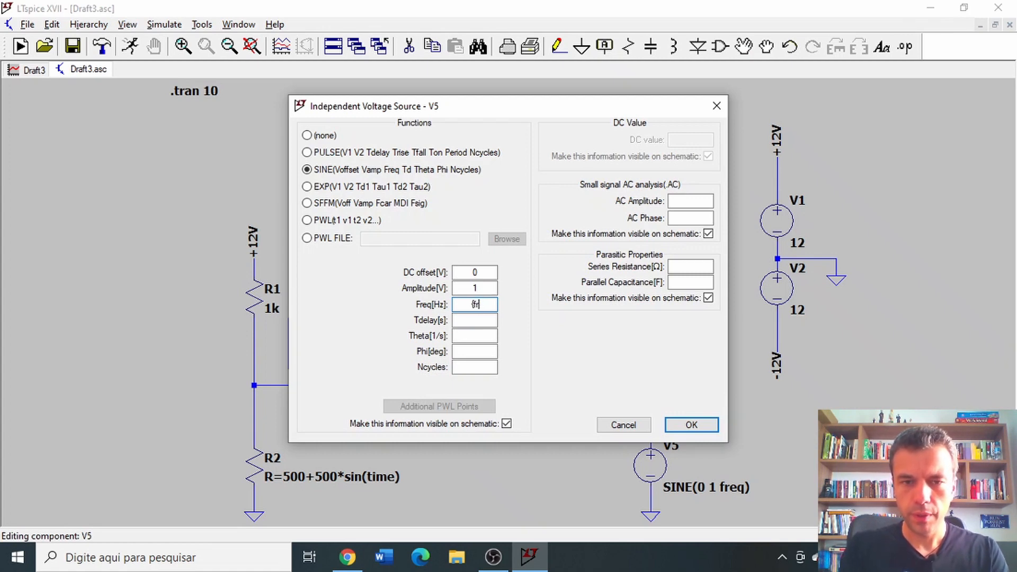
text(eq})
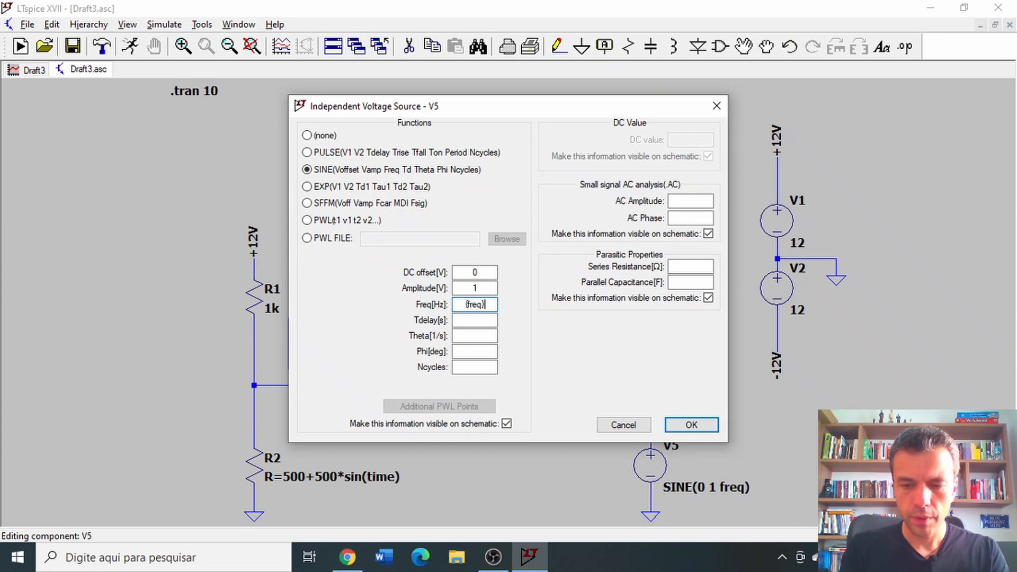
text(/4)
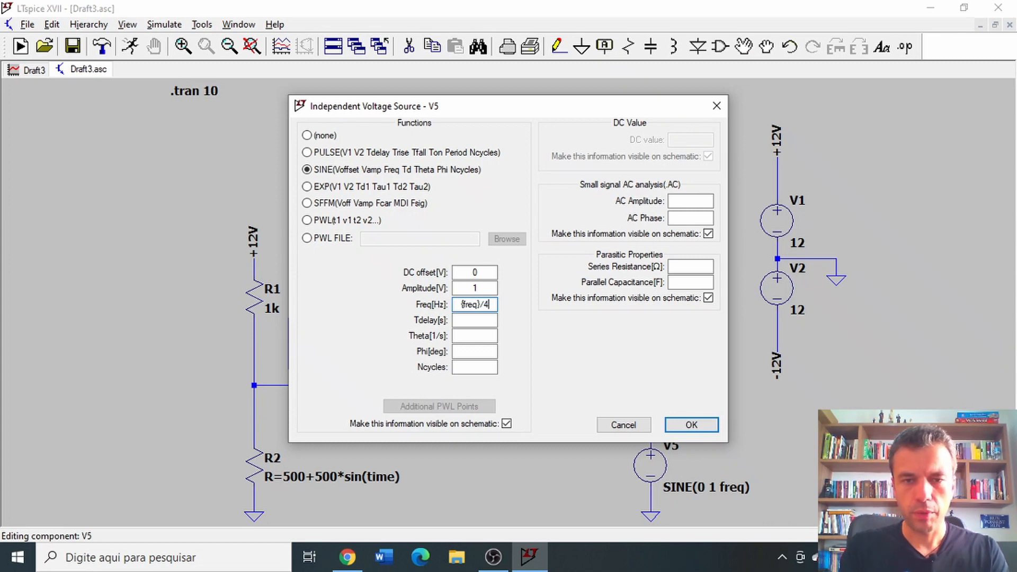
key(Return)
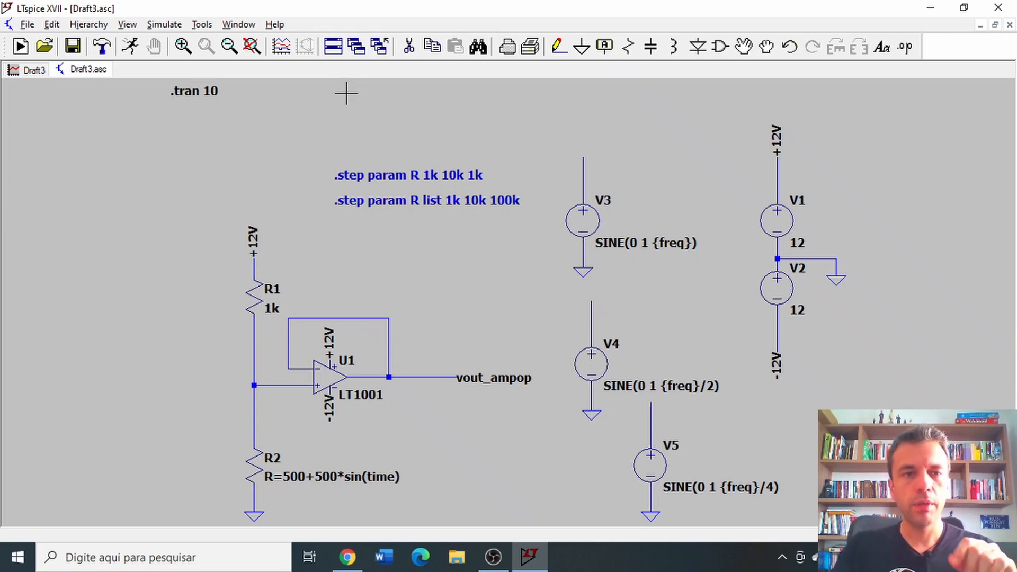
Step: Add the SPICE directive .param freq=100 beside the .tran 10 directive
click(905, 47)
text(.)
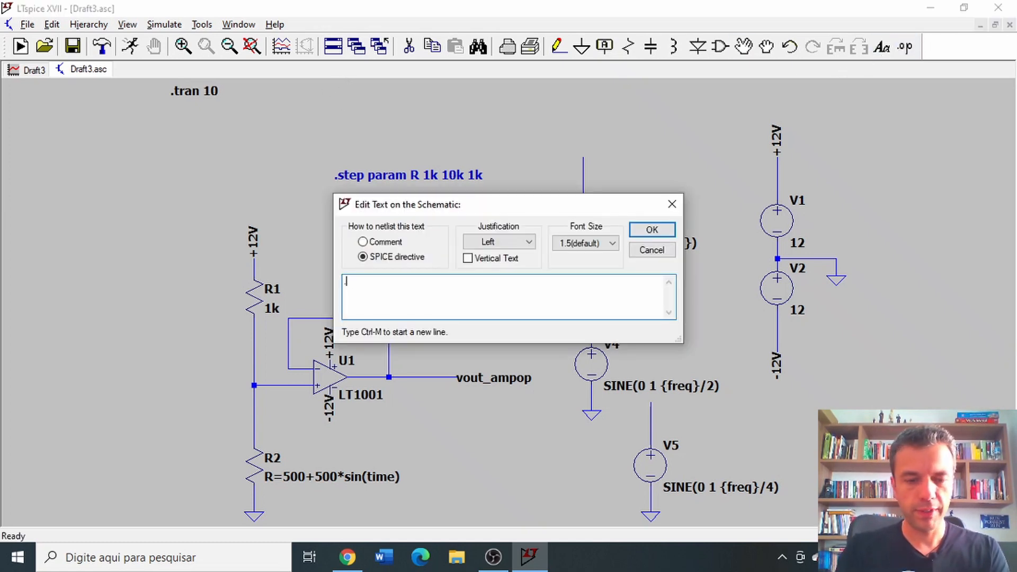
text(param freq=)
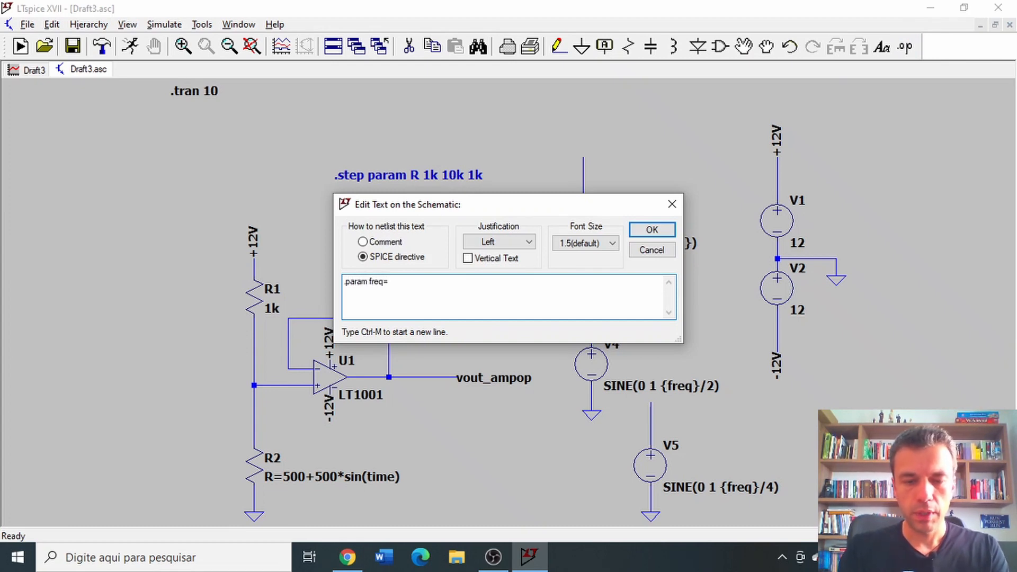
text(100)
key(Return)
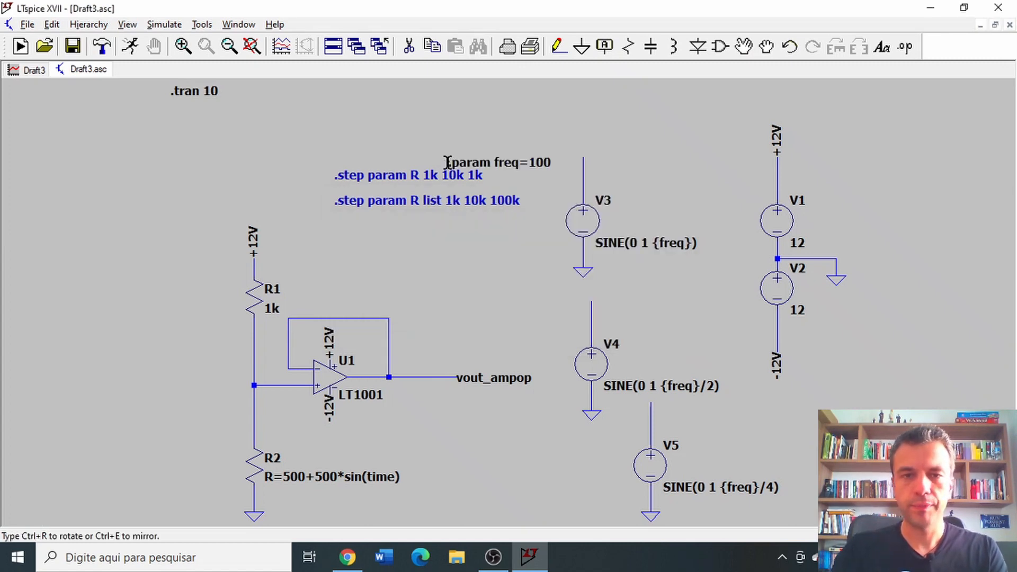
click(290, 164)
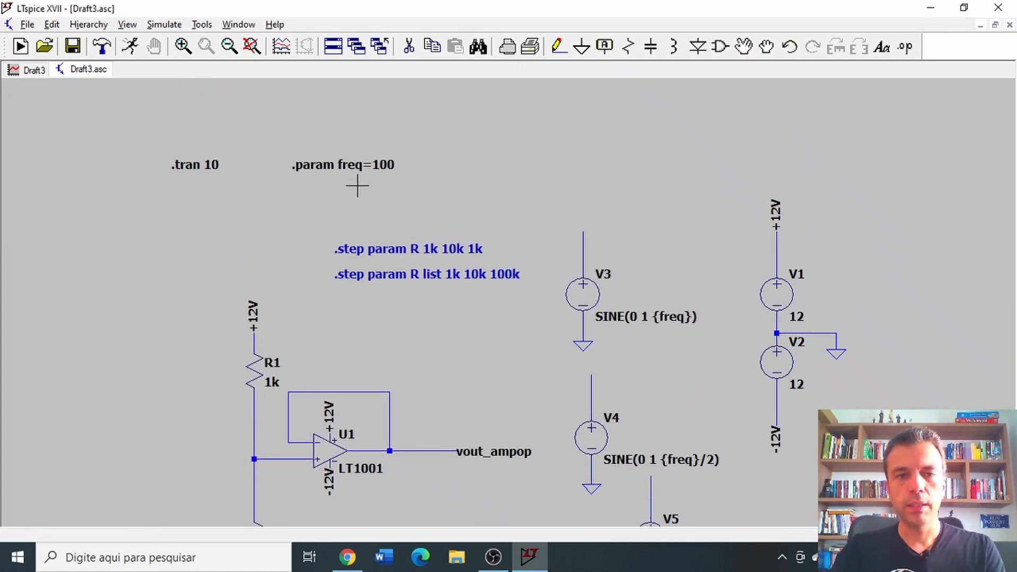
Step: Run the simulation with the three parameterised sine sources and close the SPICE error log
key(space)
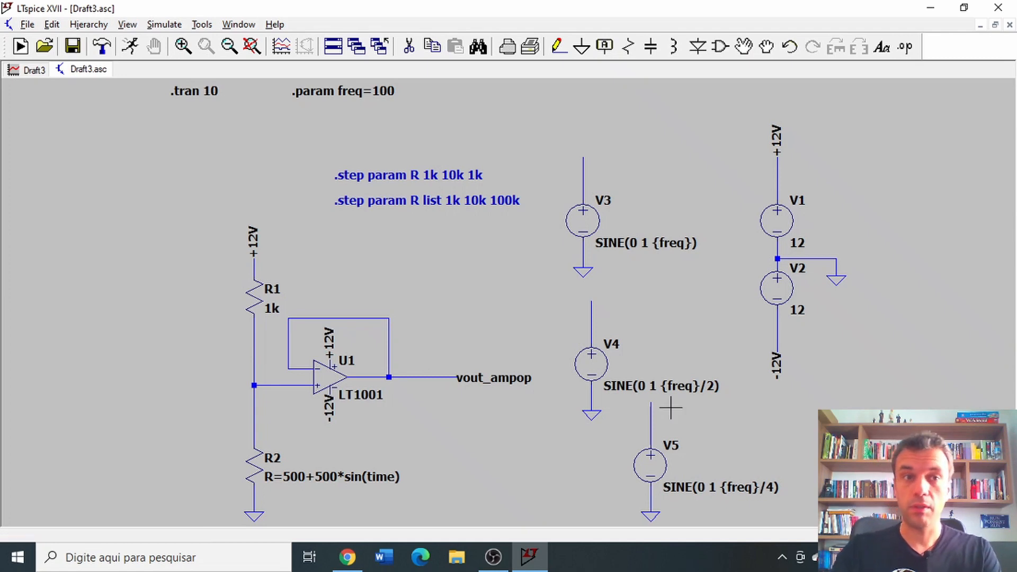
click(126, 51)
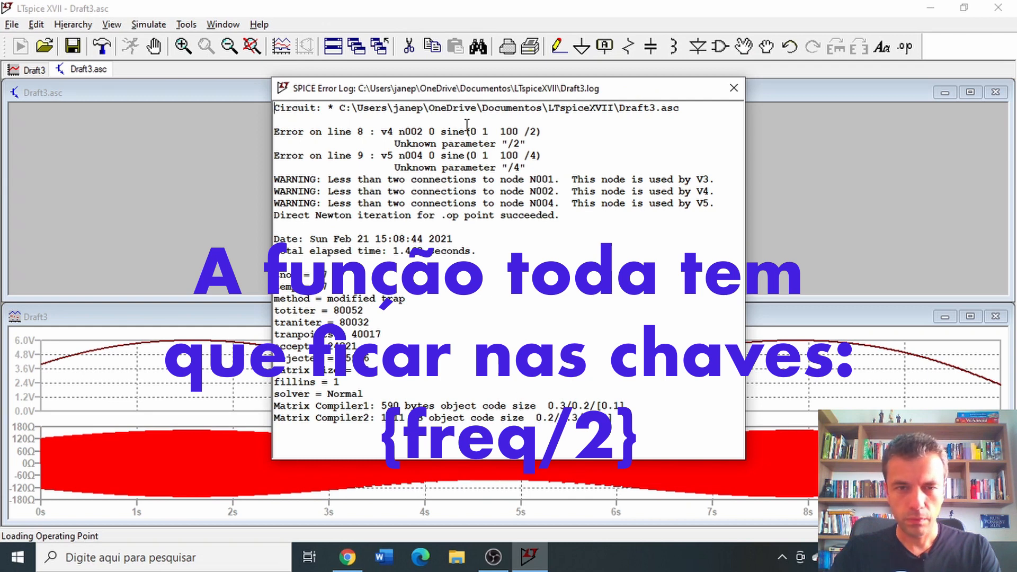
click(734, 90)
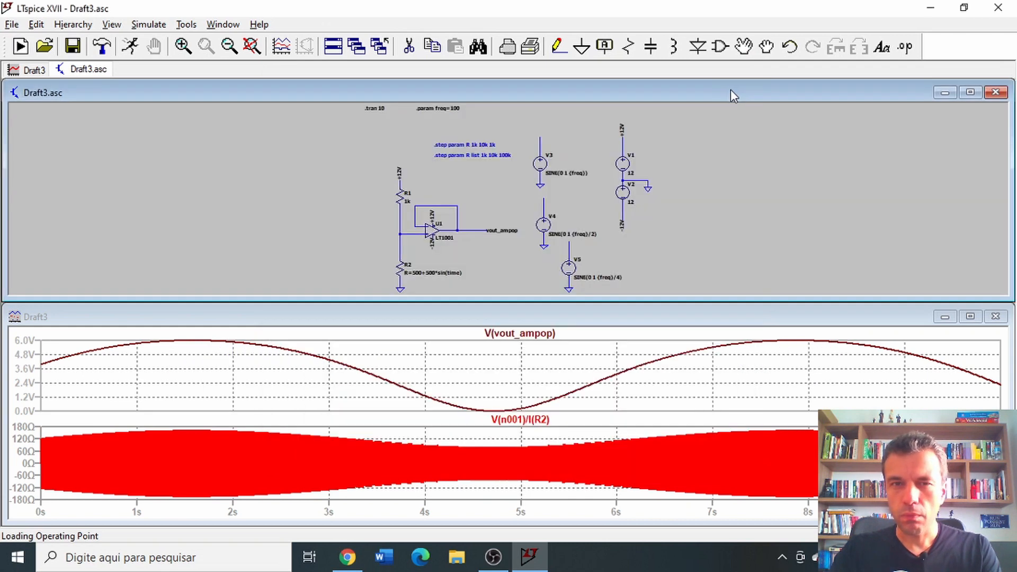
Step: Enclose V4's whole frequency expression in braces, making it {freq/2}
right_click(547, 227)
click(479, 304)
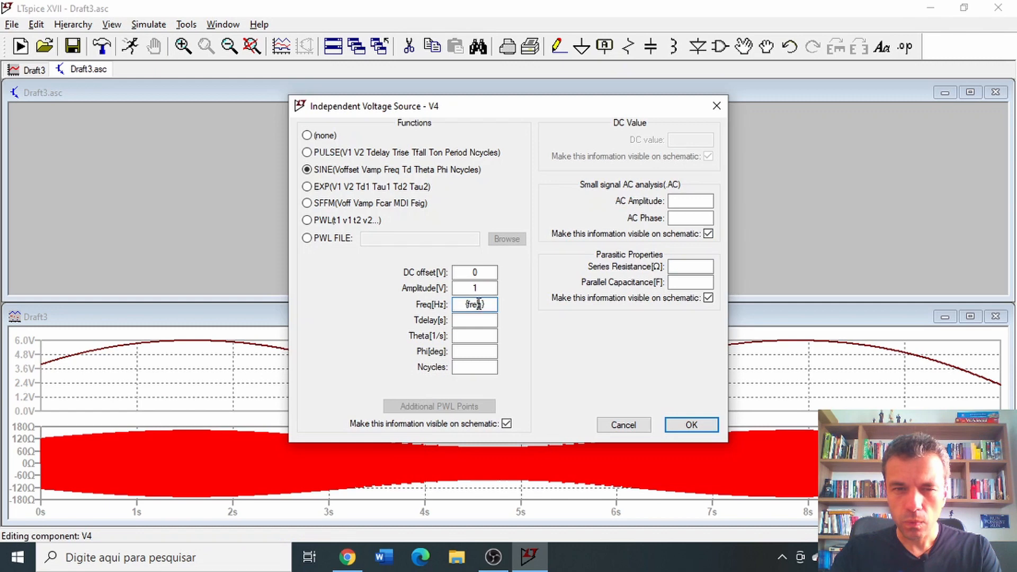
key(Escape)
right_click(547, 227)
click(480, 303)
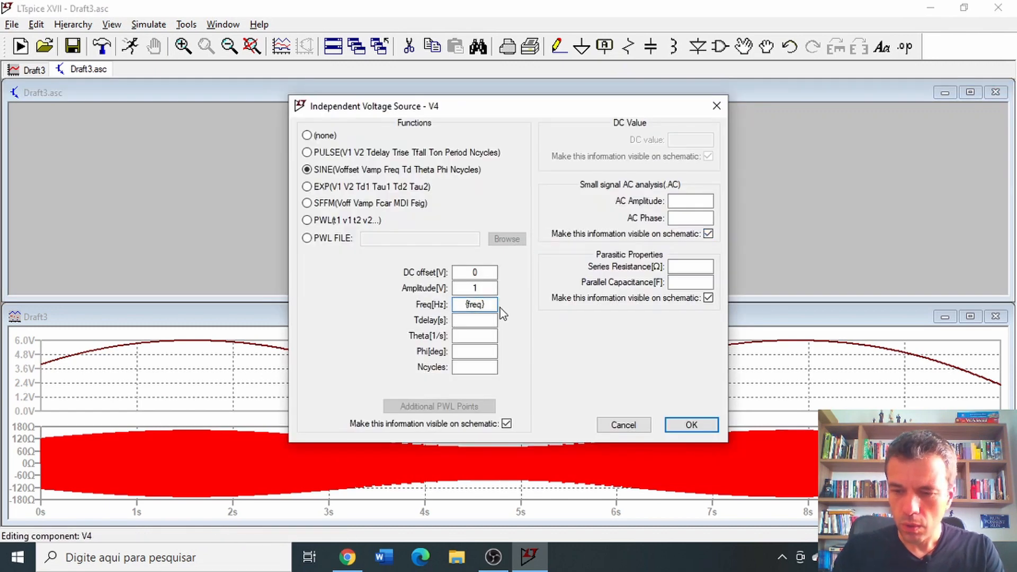
text(/2)
key(Return)
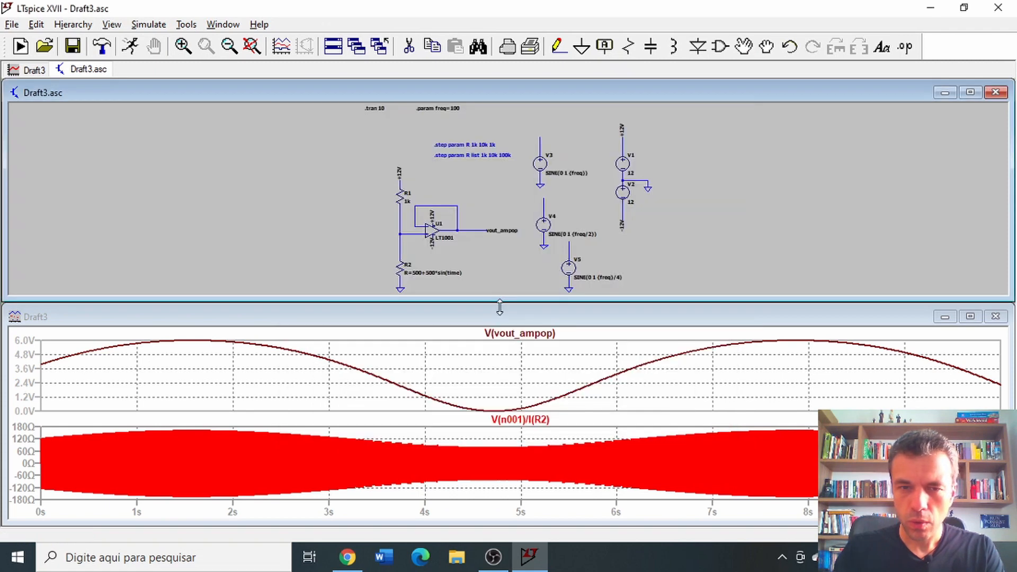
Step: Change V5's frequency expression to {freq/4} and rerun the simulation
right_click(568, 268)
click(491, 301)
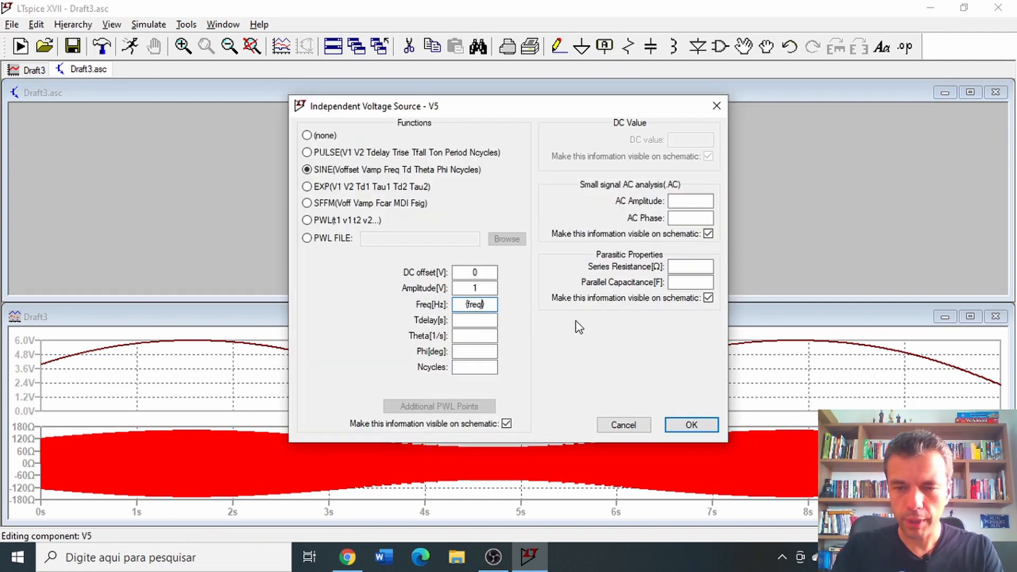
text(/4)
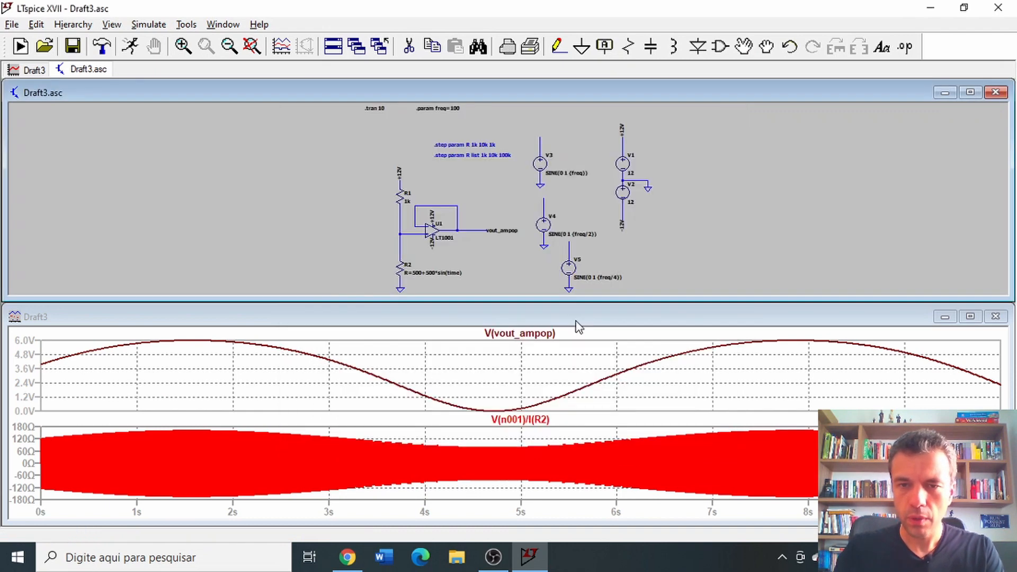
key(Return)
click(130, 46)
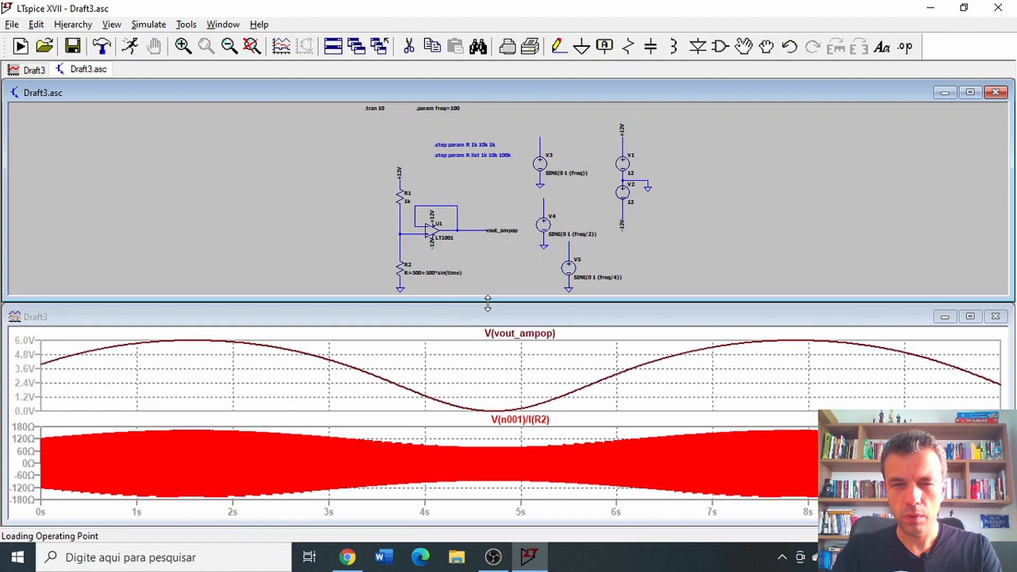
Step: Delete the V(vout_ampop) trace from the upper plot pane
right_click(503, 383)
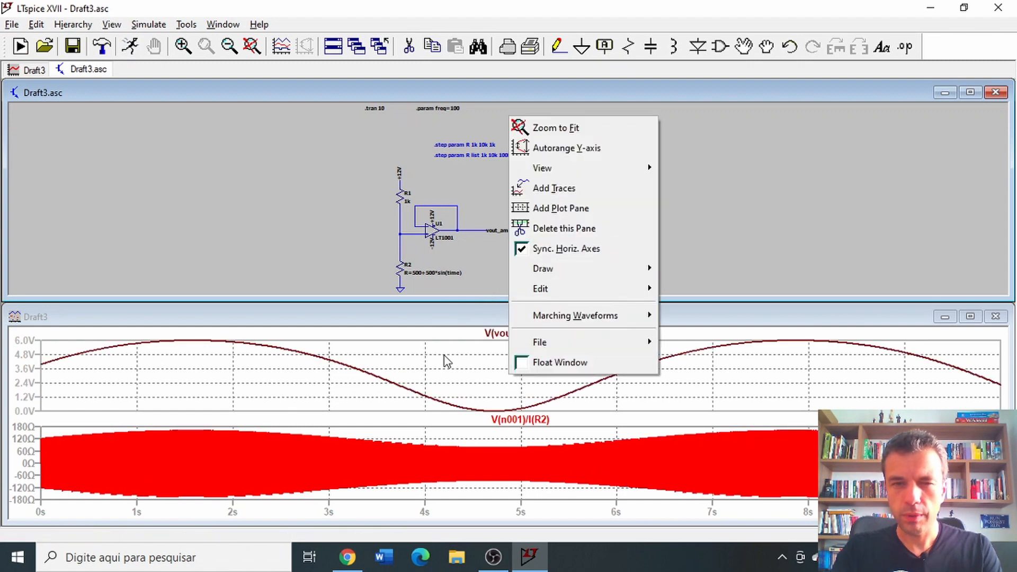
click(451, 370)
key(Delete)
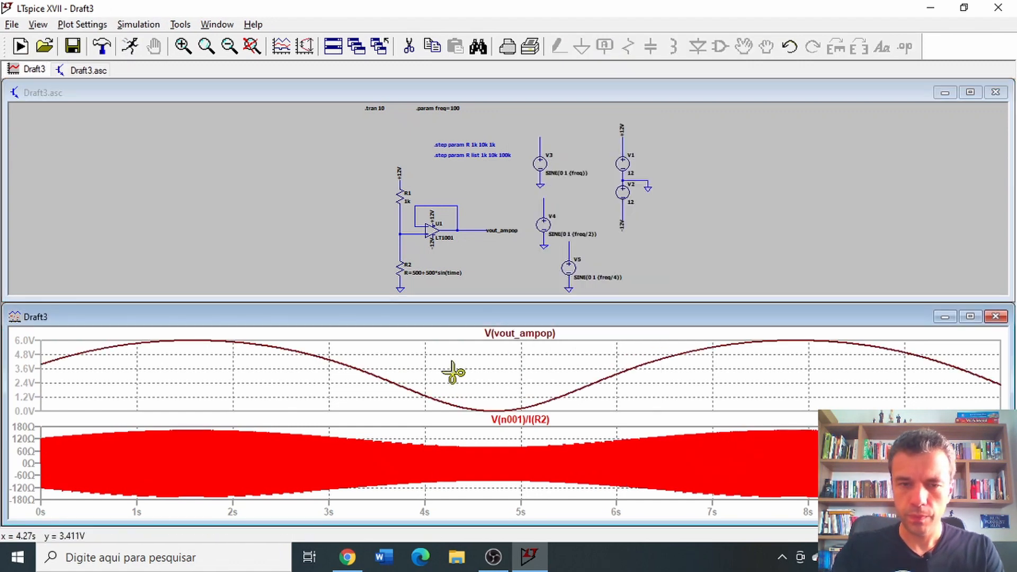
click(544, 335)
Step: Plot the output voltages of sine sources V3, V4 and V5 together in the emptied upper plot pane
click(530, 154)
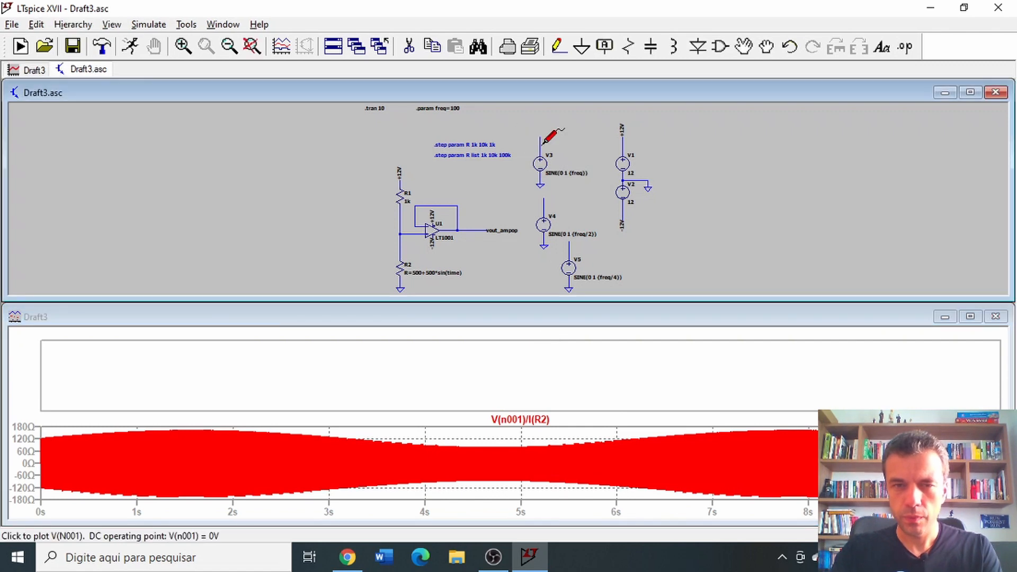
click(541, 144)
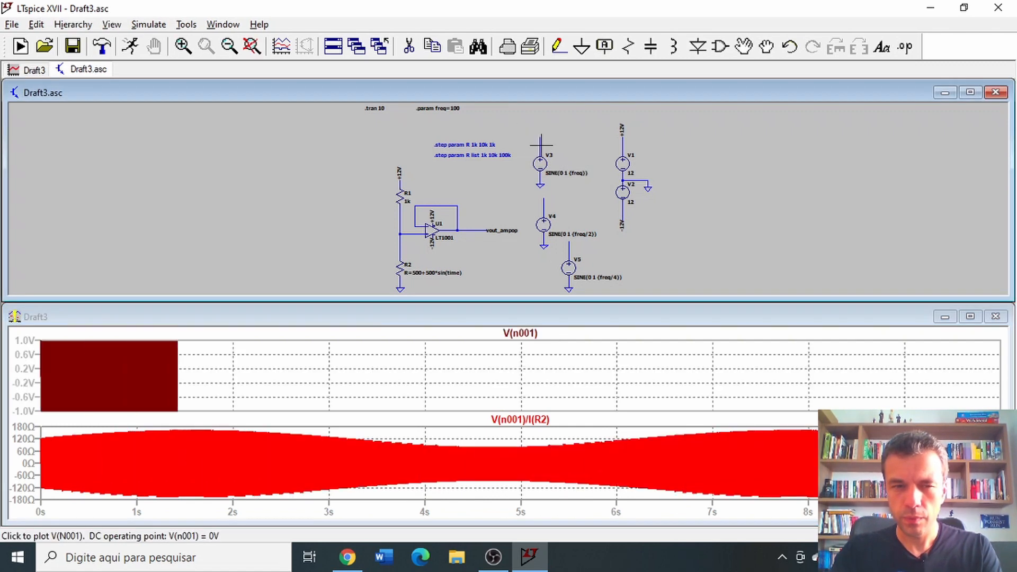
click(546, 203)
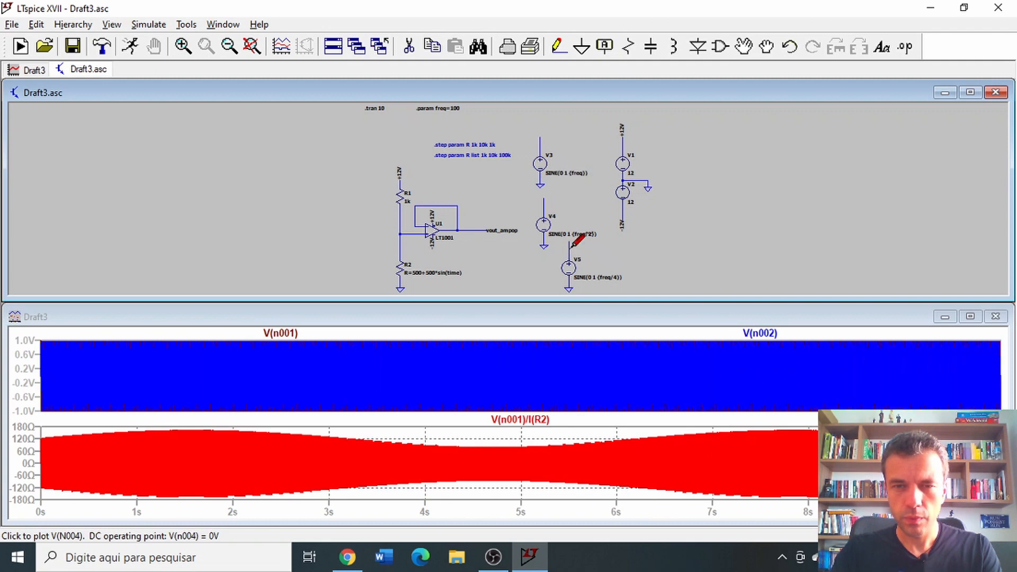
click(569, 248)
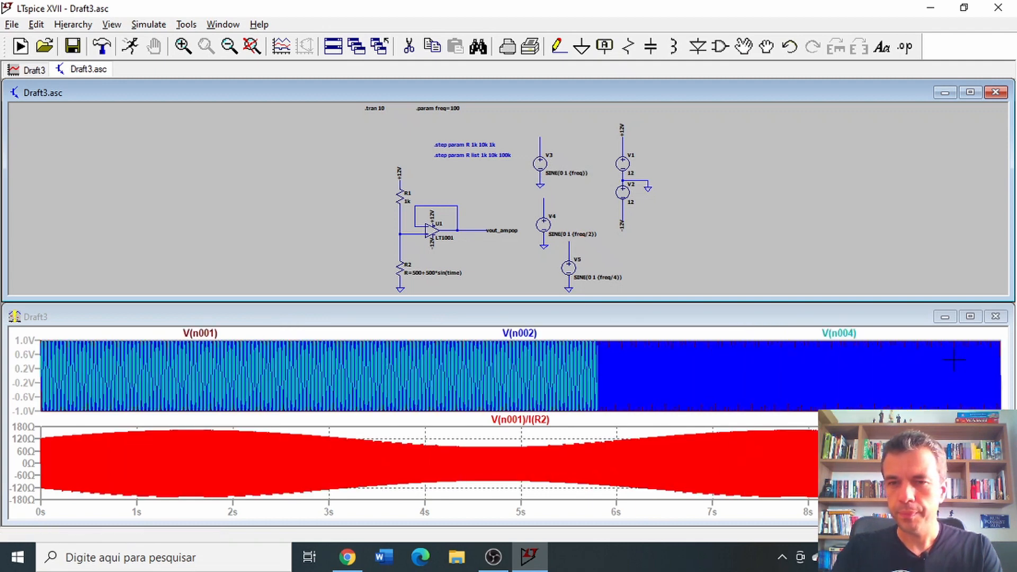
Step: Maximize the waveform window and examine the three sine traces over a few cycles around 4.35 s before returning to the schematic
click(971, 316)
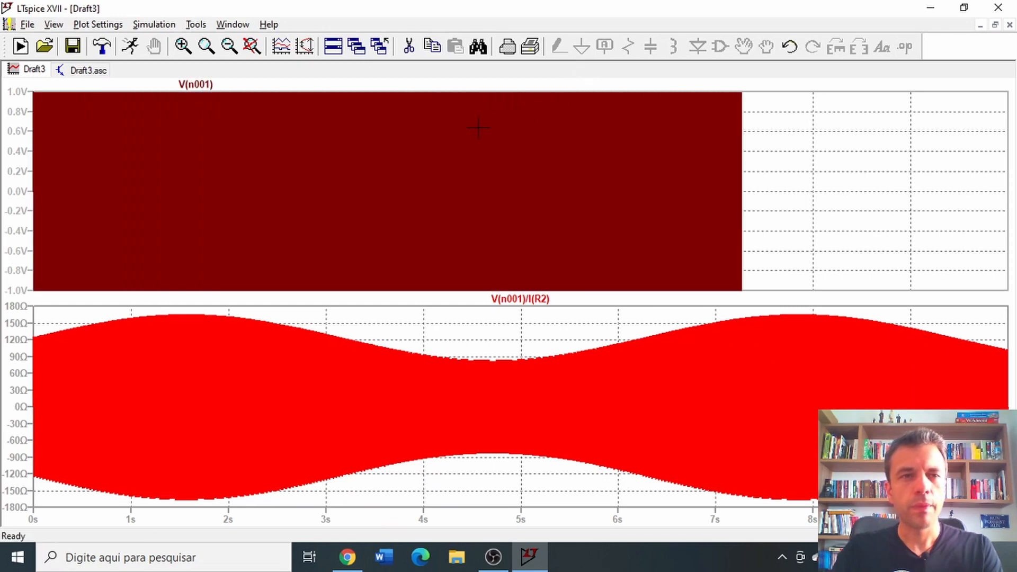
drag(441, 87, 474, 298)
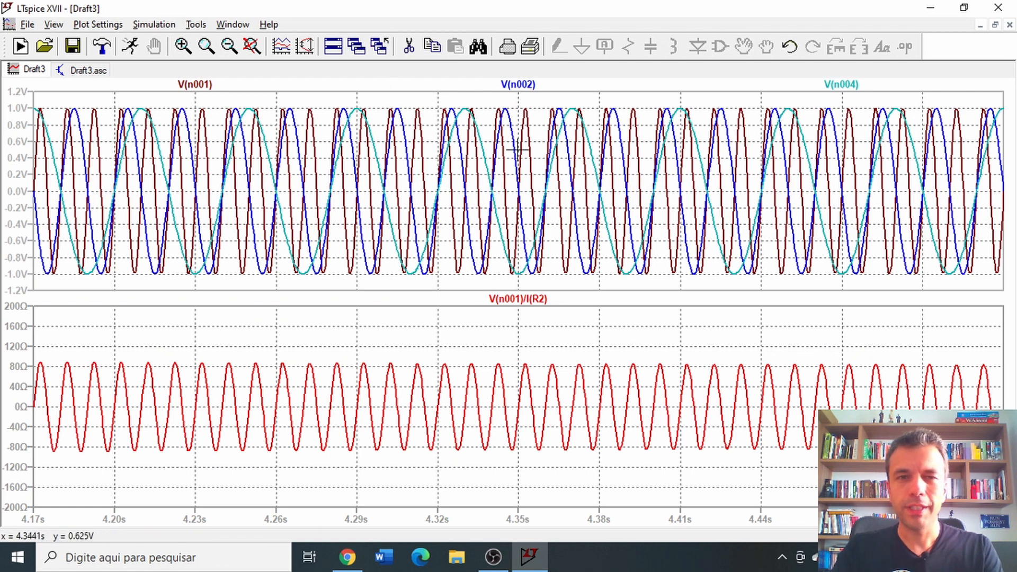
drag(431, 85, 602, 283)
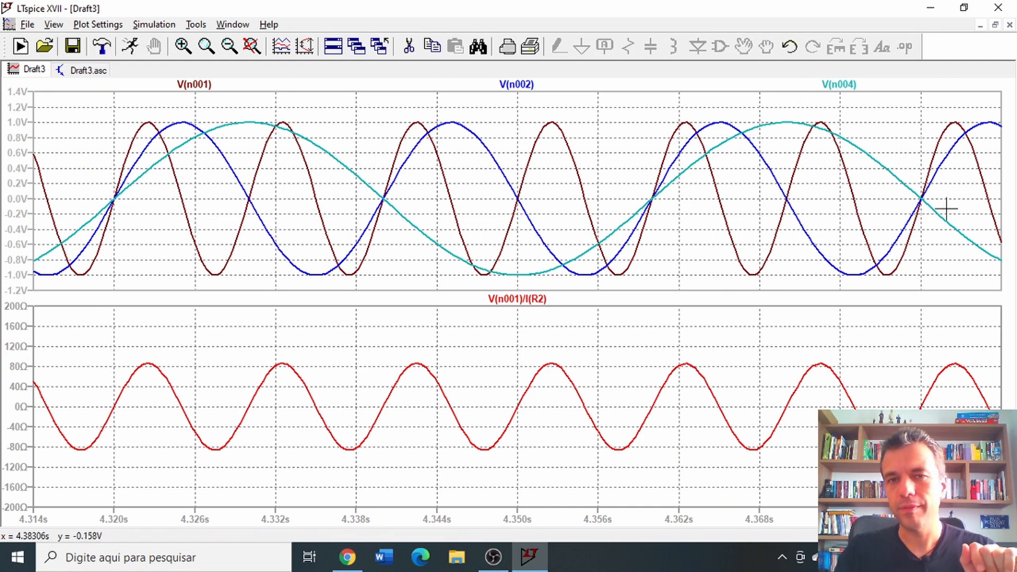
click(78, 72)
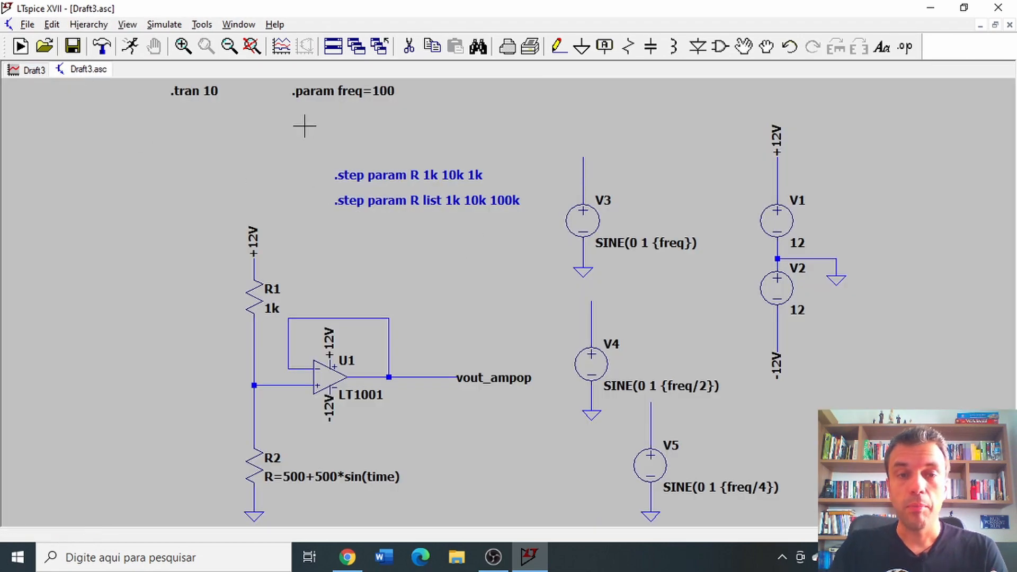